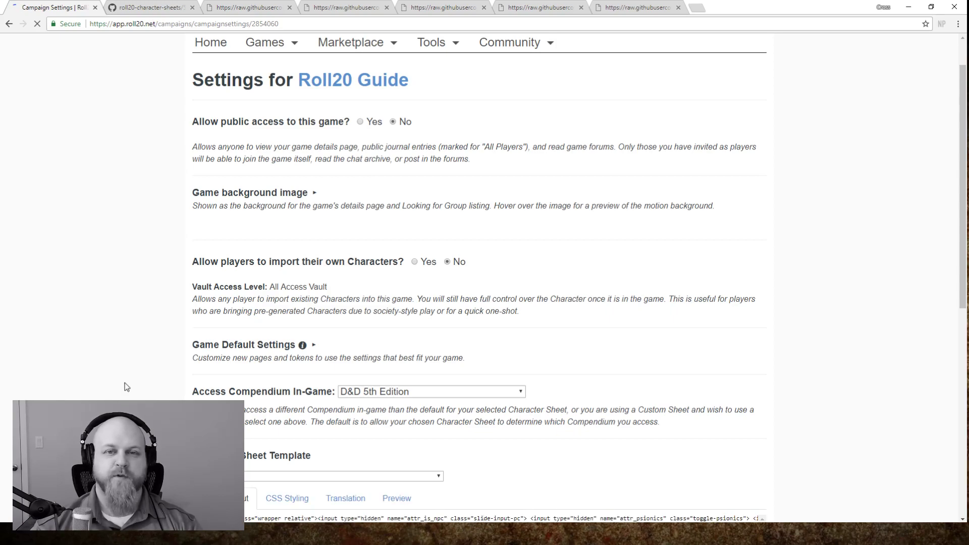
- Examine the game's Custom character sheet template settings, including the HTML Layout, CSS Styling and Translation sections
scroll(126, 387, "down", 4)
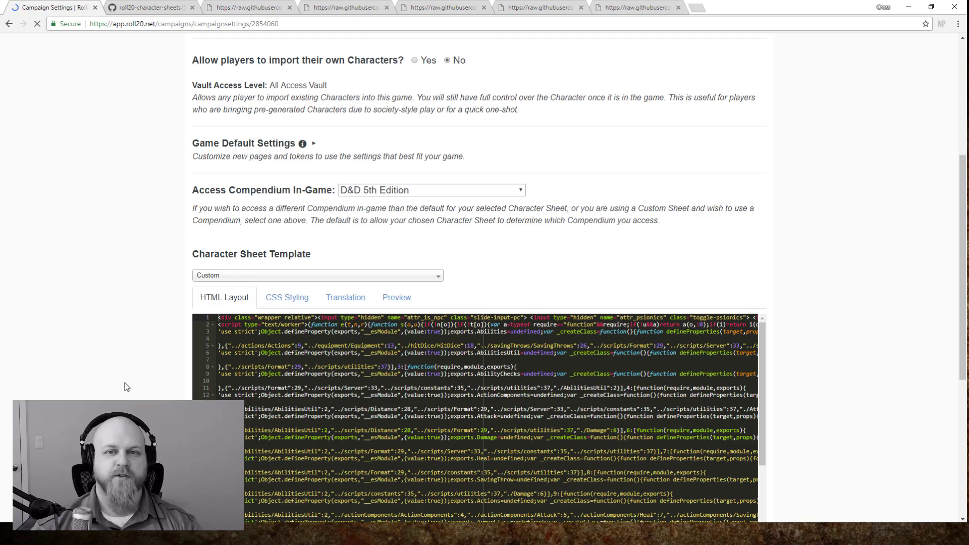
scroll(126, 387, "down", 2)
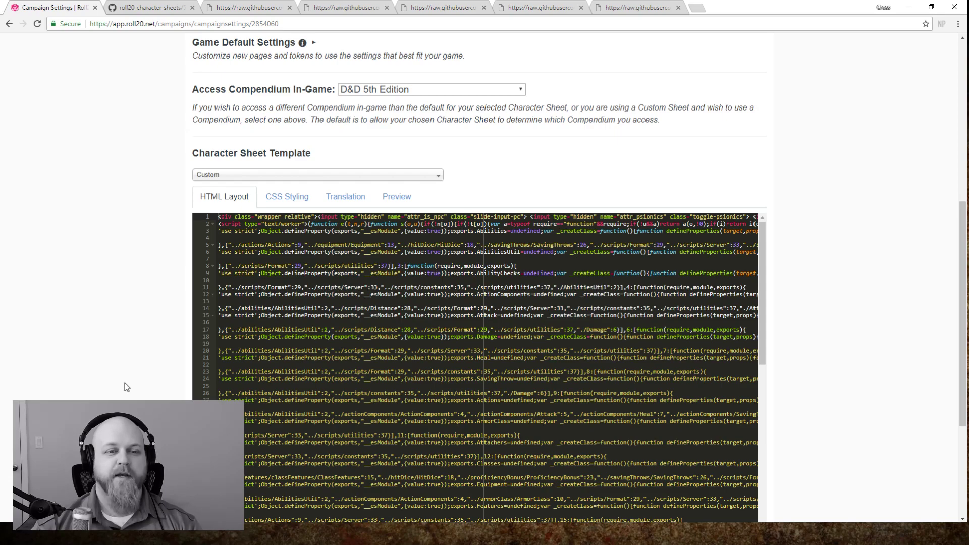
scroll(127, 387, "down", 1)
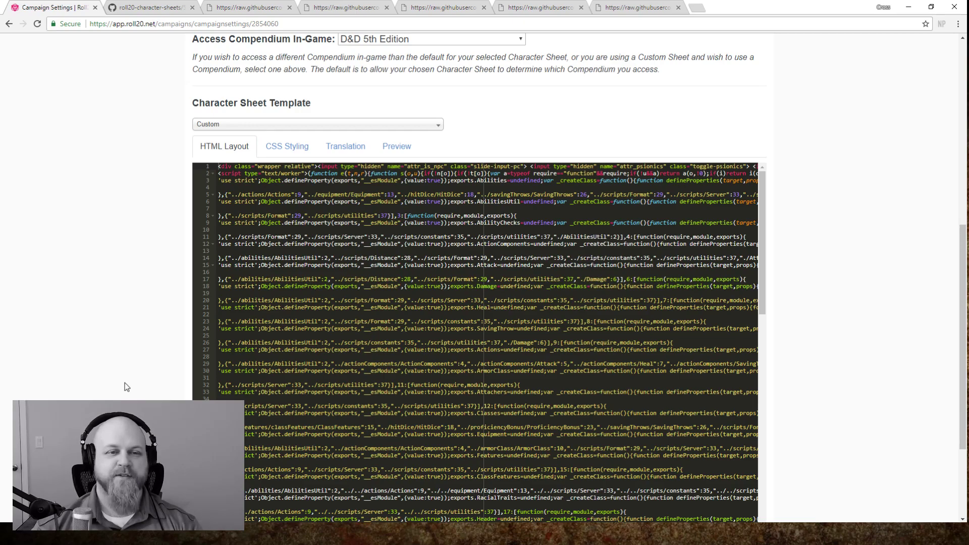
scroll(125, 382, "up", 1)
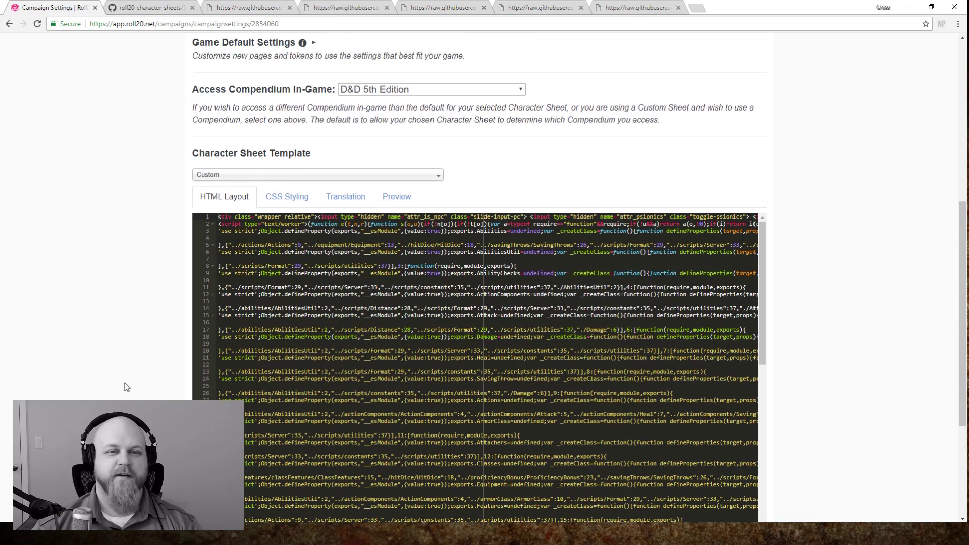
scroll(125, 383, "down", 1)
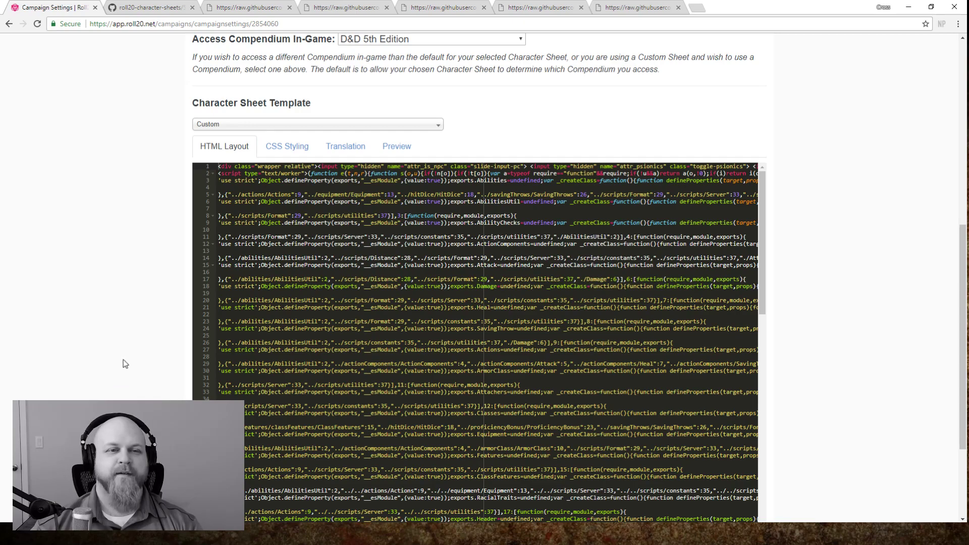
left_click(293, 147)
left_click(337, 148)
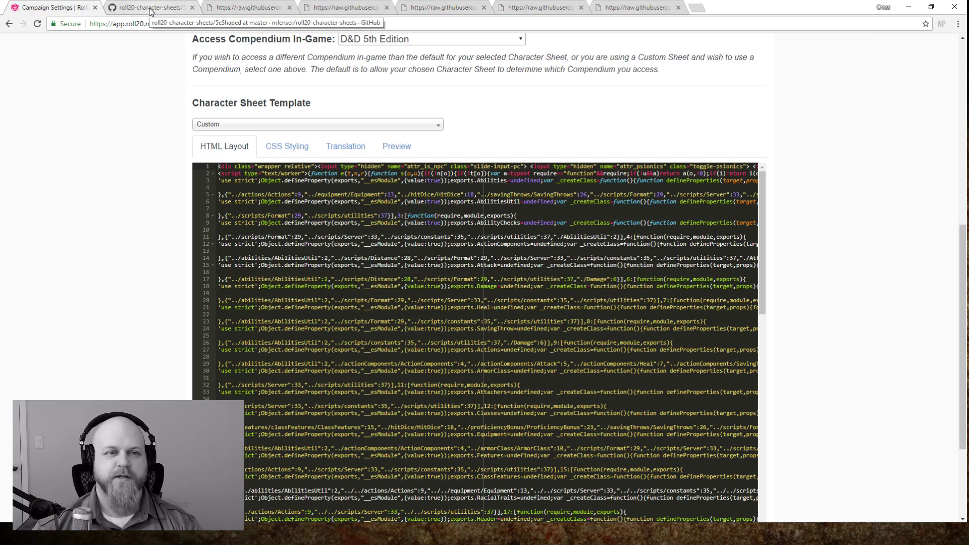
- Switch to GitHub and view the 5eShaped folder and the raw 5eShaped.html, 5eShaped.css and translation.json sources
left_click(151, 11)
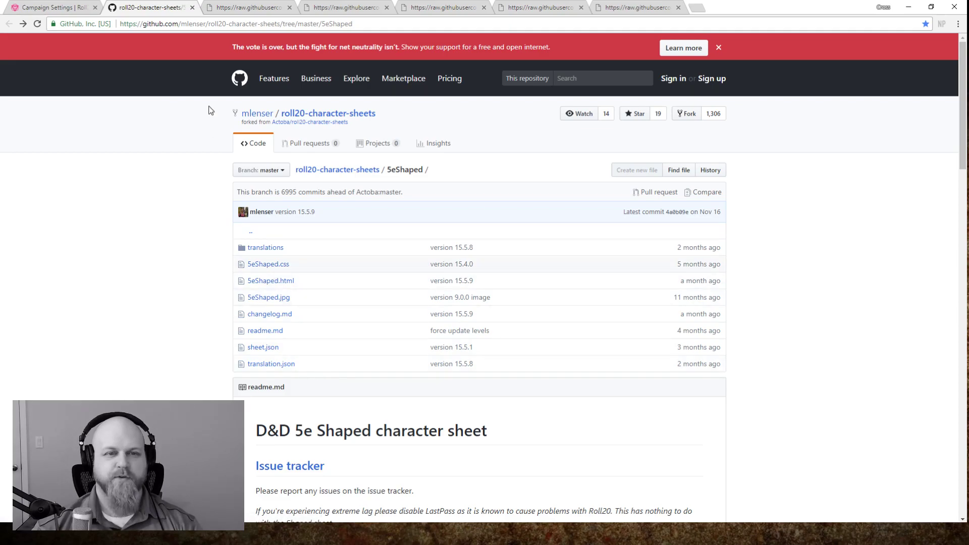
left_click(248, 8)
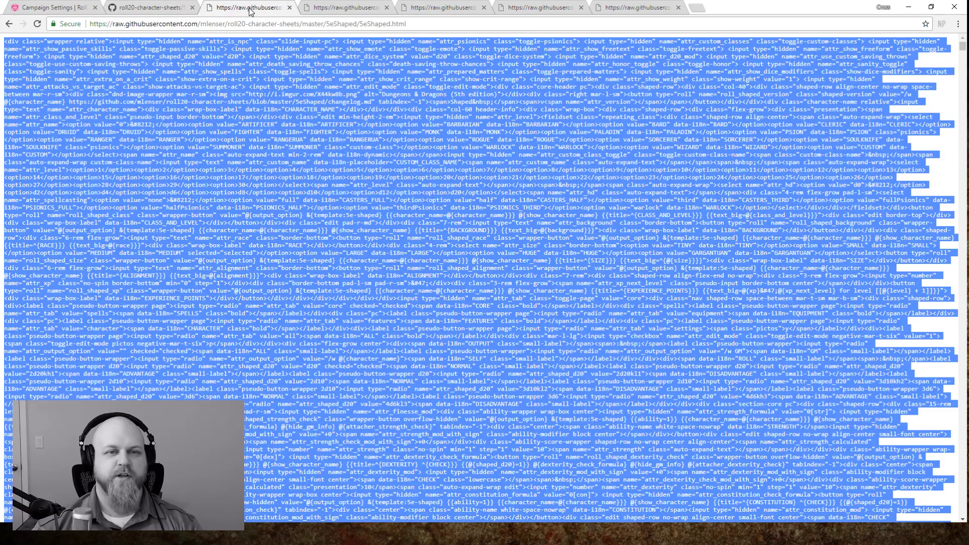
left_click(360, 9)
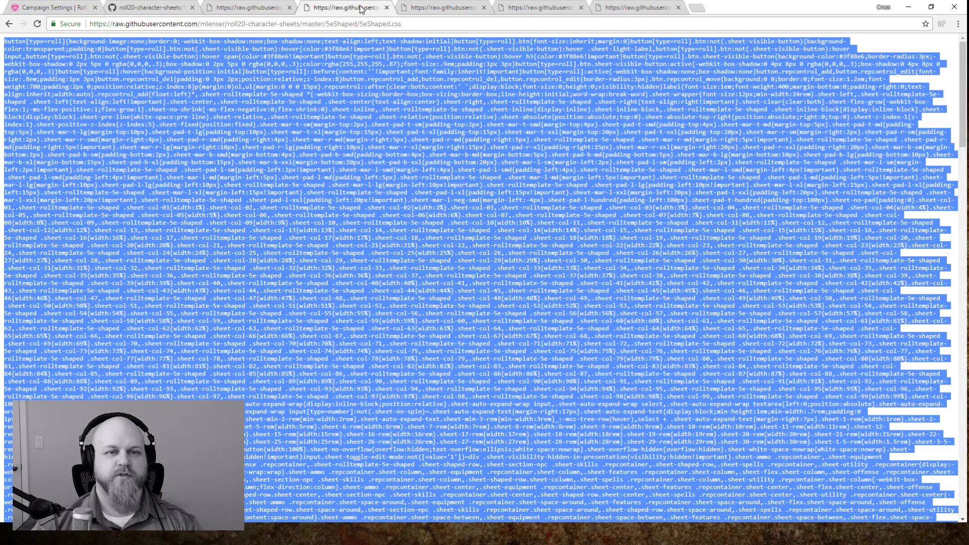
left_click(439, 8)
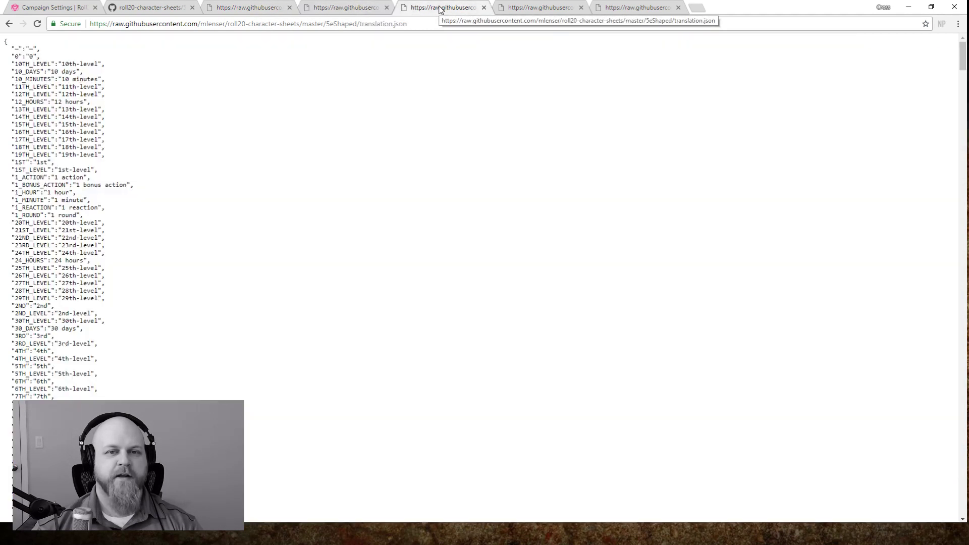
left_click(261, 11)
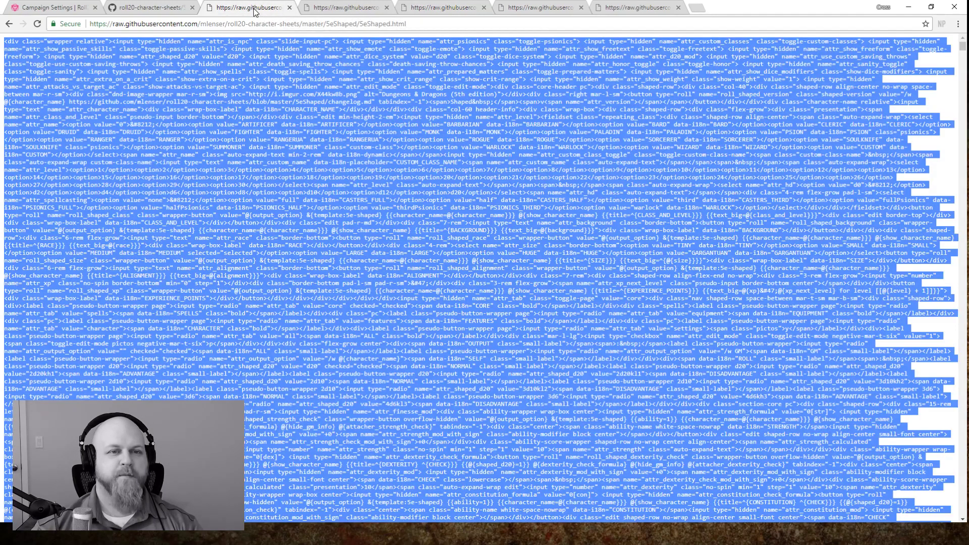
- Return to the Roll20 game settings and open the API Scripts page for the Roll20 Guide game
left_click(32, 8)
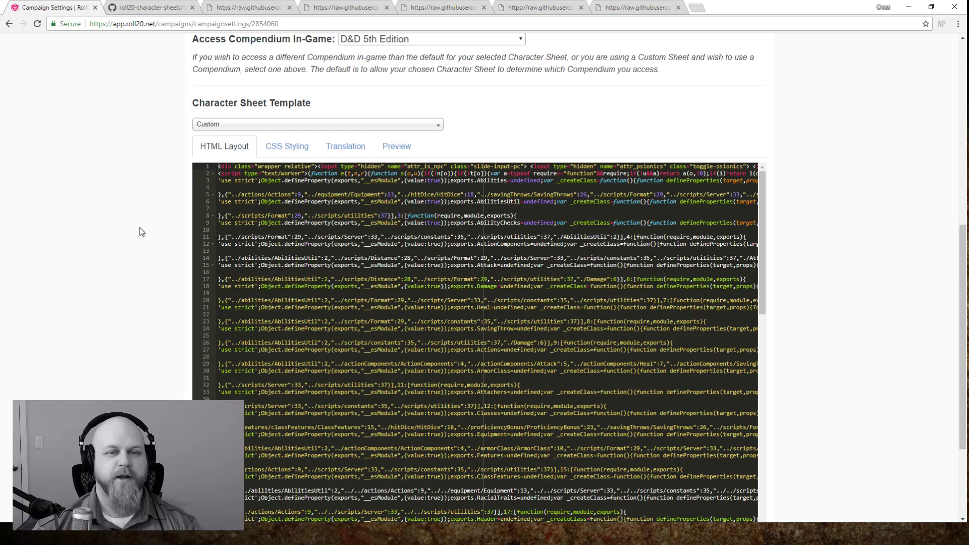
scroll(137, 224, "down", 3)
scroll(138, 224, "up", 4)
scroll(136, 263, "down", 4)
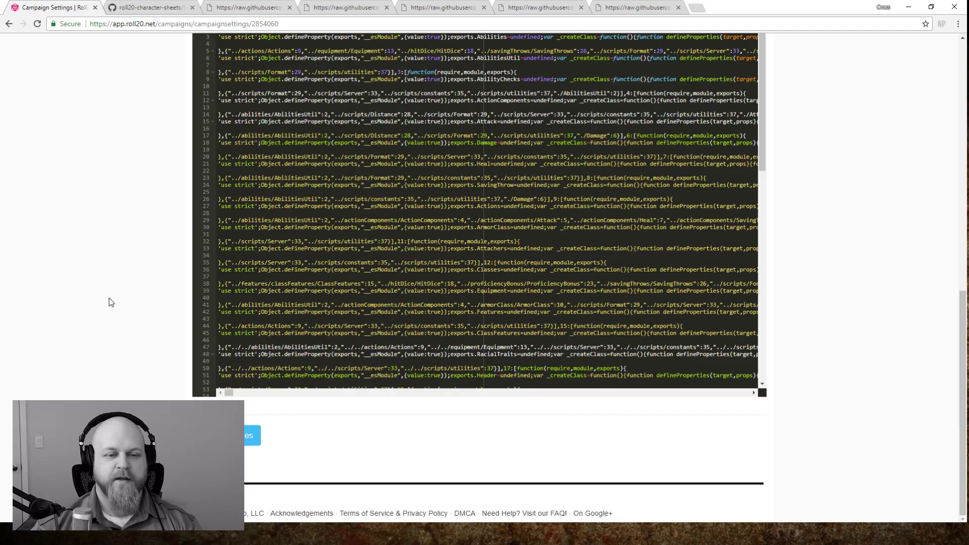
scroll(109, 302, "up", 8)
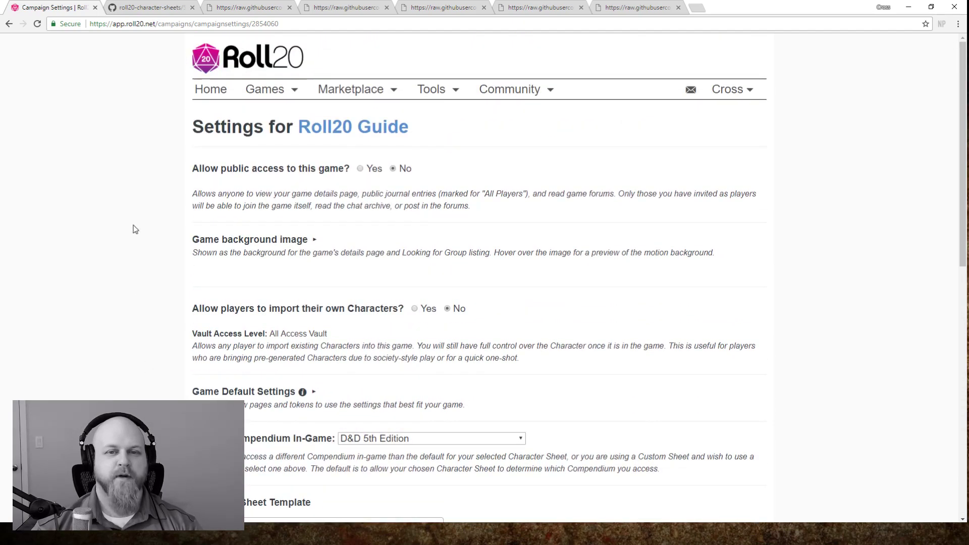
left_click(357, 128)
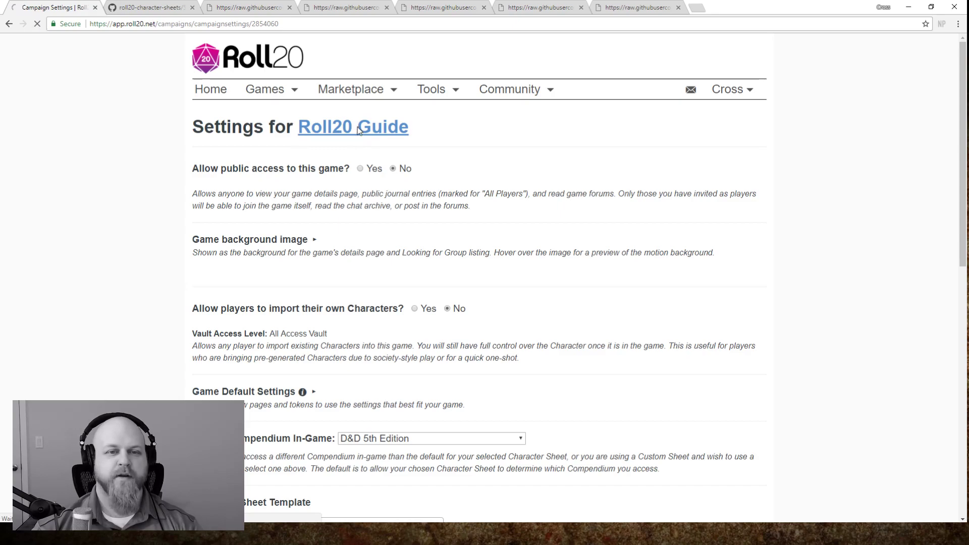
left_click(549, 258)
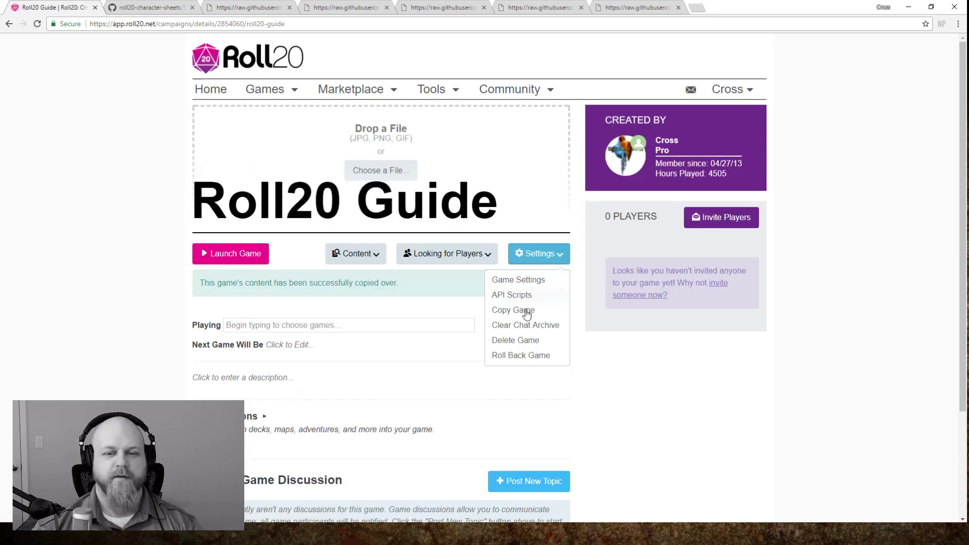
left_click(512, 294)
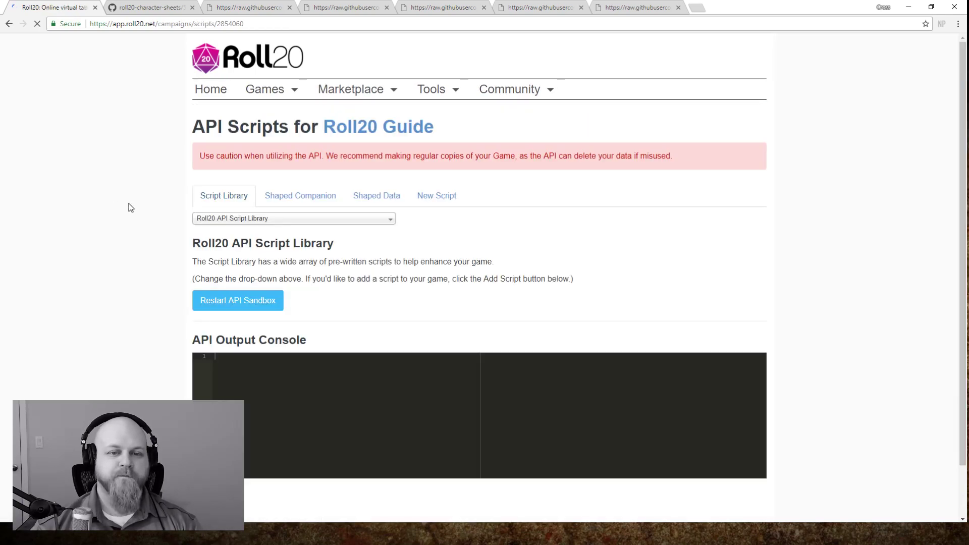
- Look over the installed Shaped Companion and Shaped Data scripts, then return to the Script Library
scroll(150, 208, "down", 1)
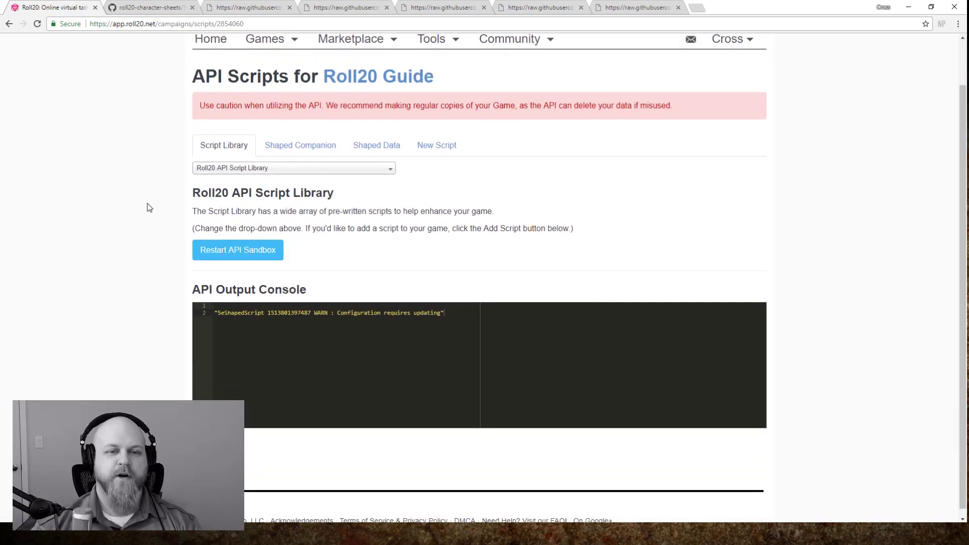
left_click(316, 152)
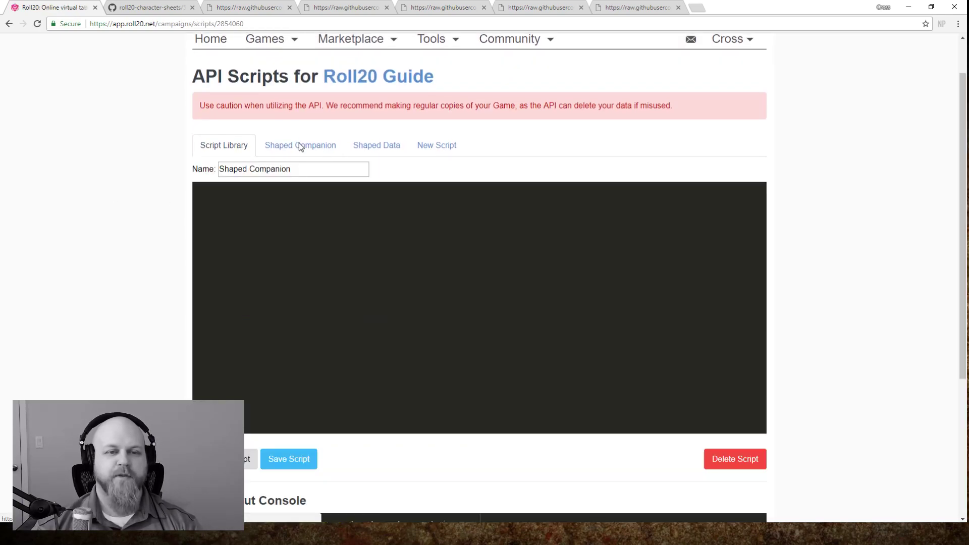
left_click(372, 150)
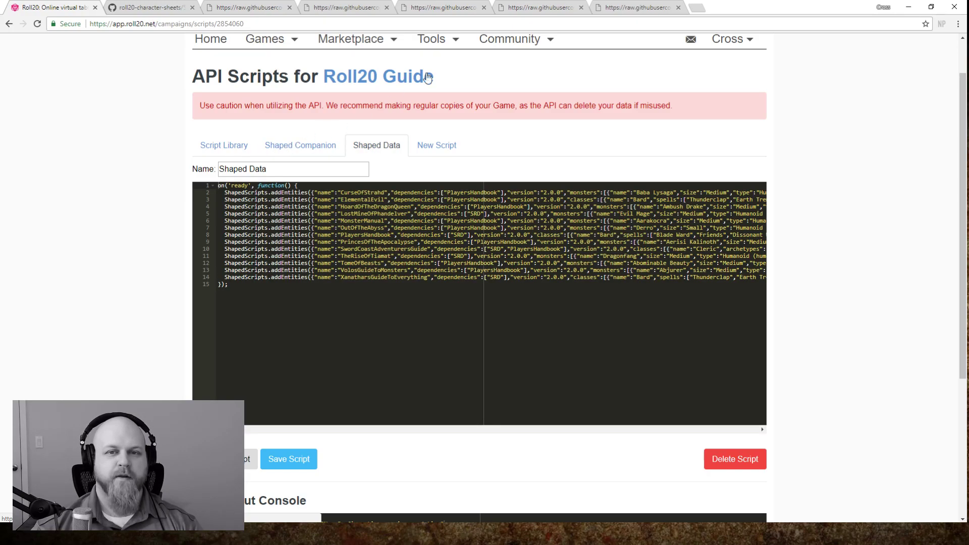
left_click(292, 146)
left_click(232, 151)
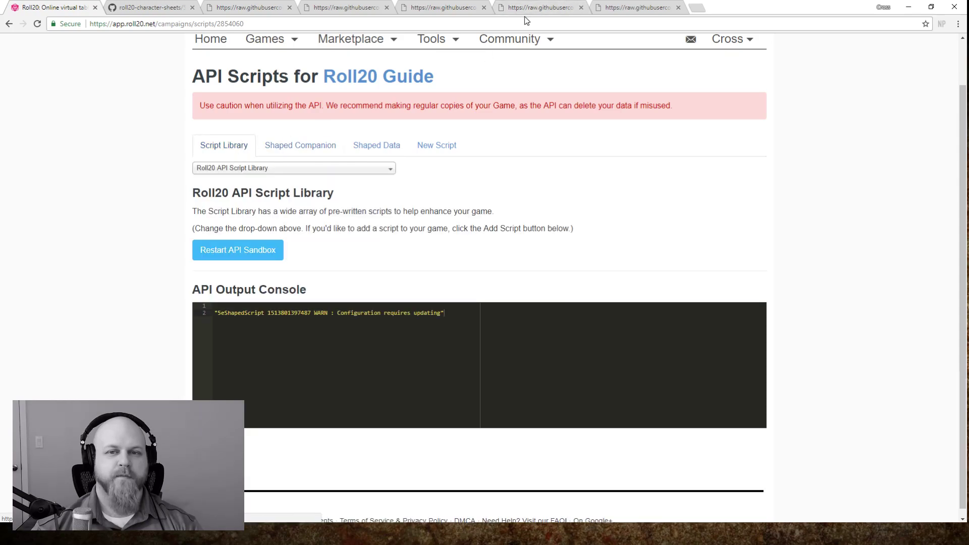
- View the raw GitHub sources 5eShapedScript.js and data.js, and the 5eShaped repository folder
left_click(533, 9)
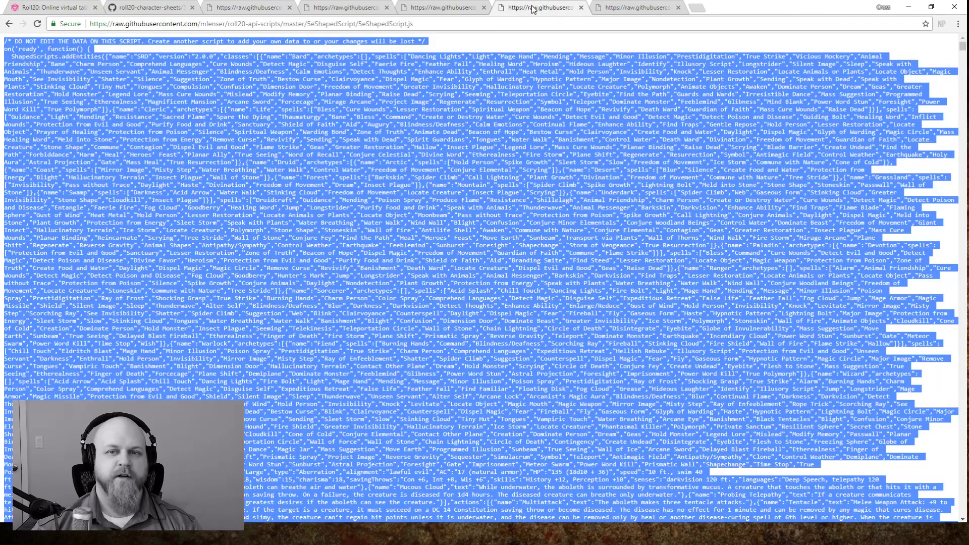
left_click(369, 128)
left_click(628, 9)
left_click(359, 159)
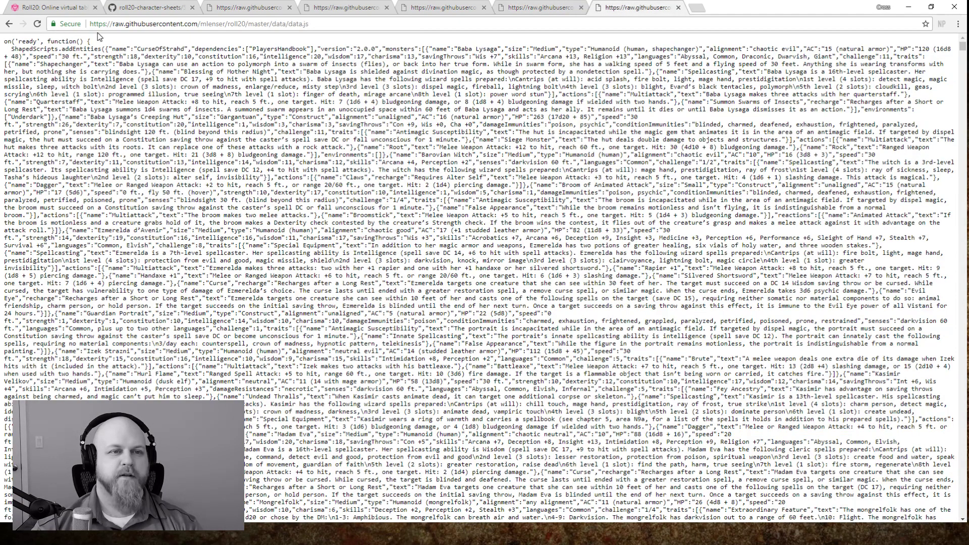
left_click(133, 7)
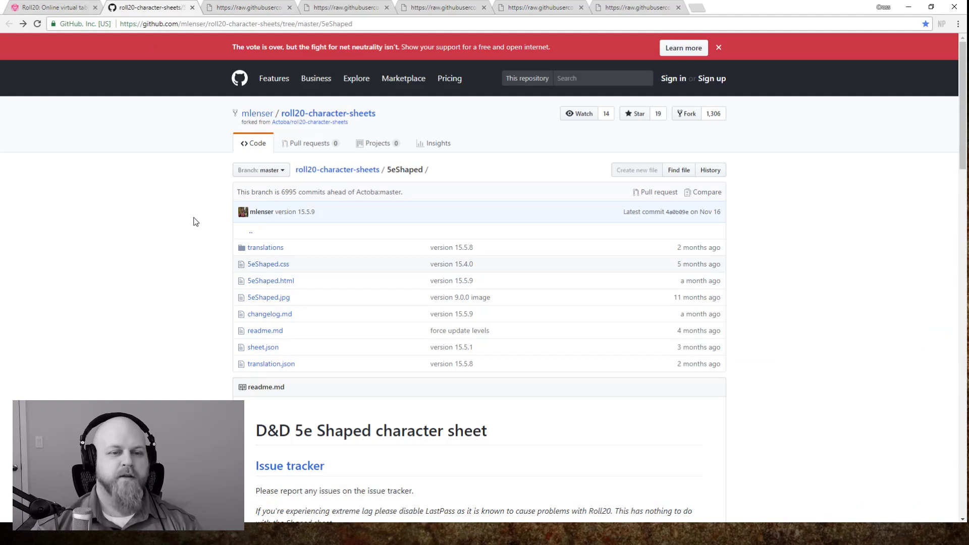
- Switch back to Roll20 and add the Torch script to the game from the API script library
left_click(55, 8)
left_click(280, 167)
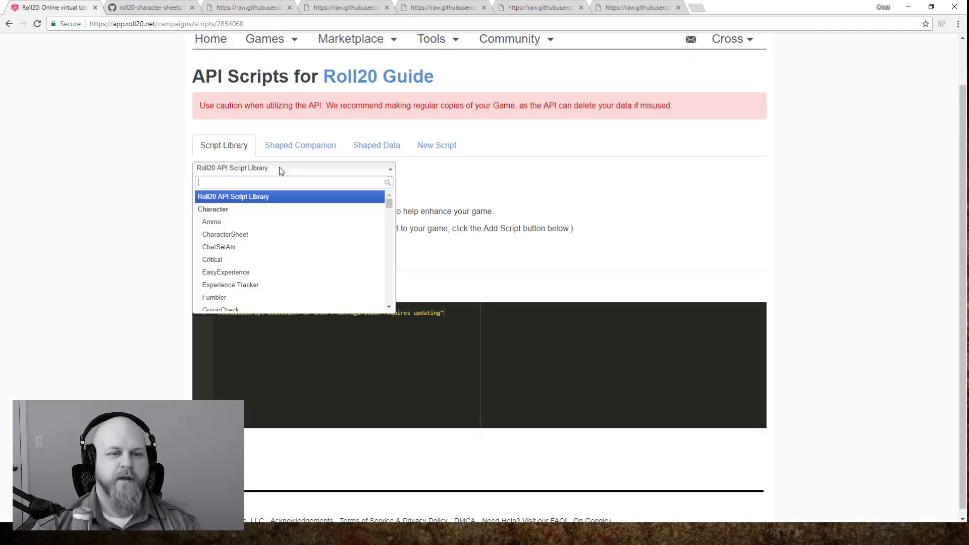
type("Torch")
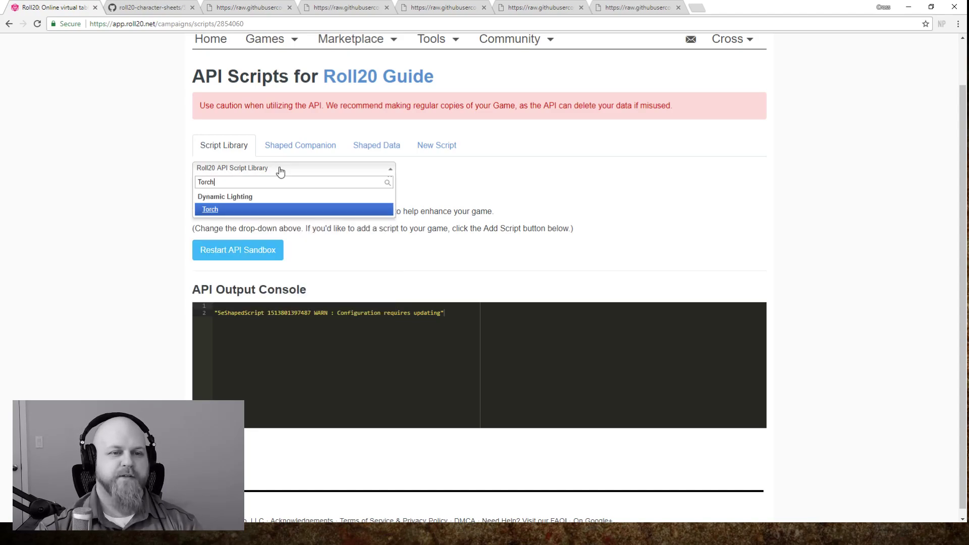
key("Return")
double_click(89, 333)
scroll(116, 328, "down", 8)
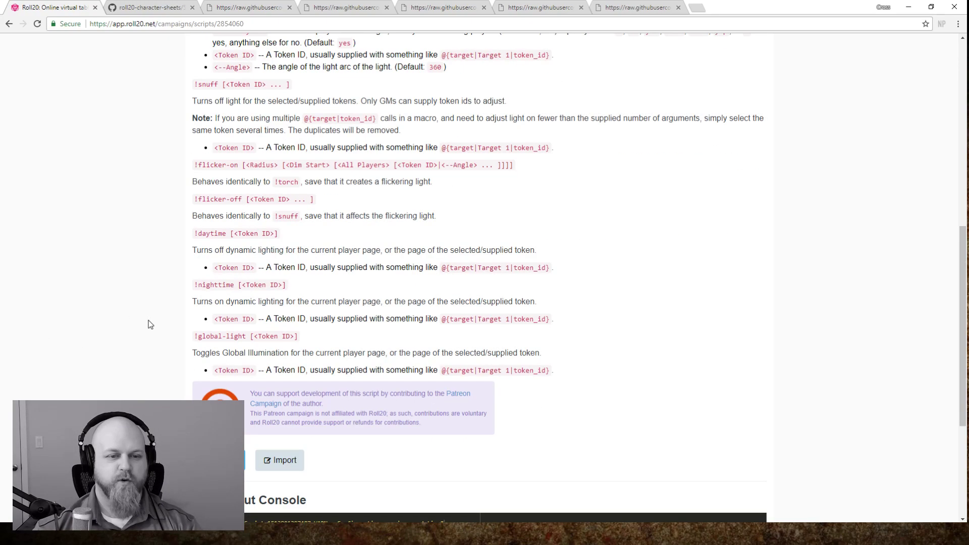
scroll(167, 313, "down", 4)
left_click(213, 321)
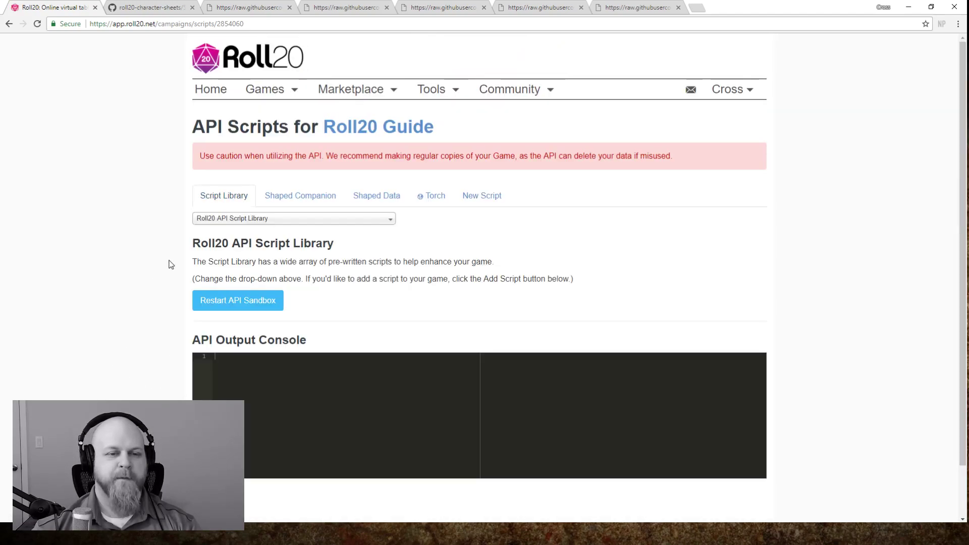
- Find TokenMod in the API script library and add it to the Roll20 Guide game
left_click(232, 220)
type("TokeMOD")
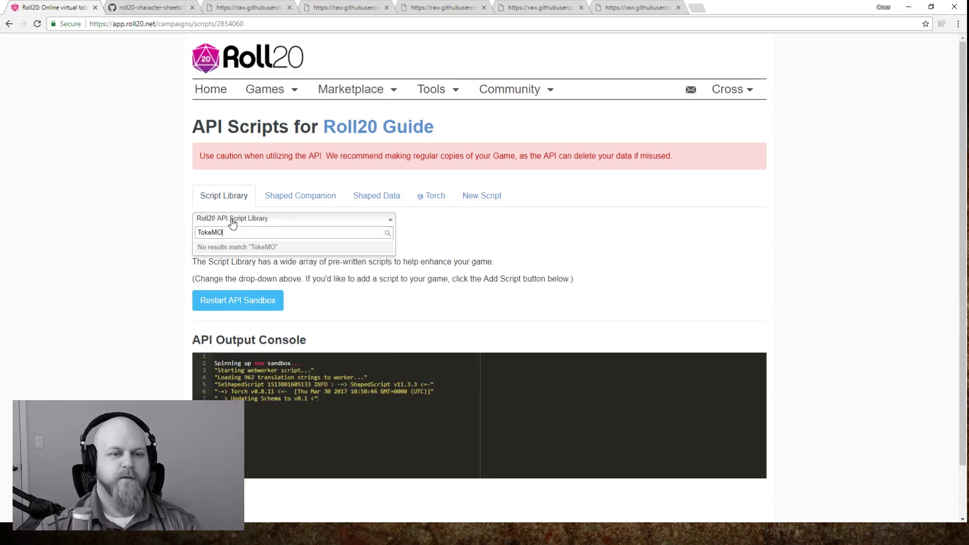
key("BackSpace")
key("BackSpace")
key("BackSpace")
type("nMOD")
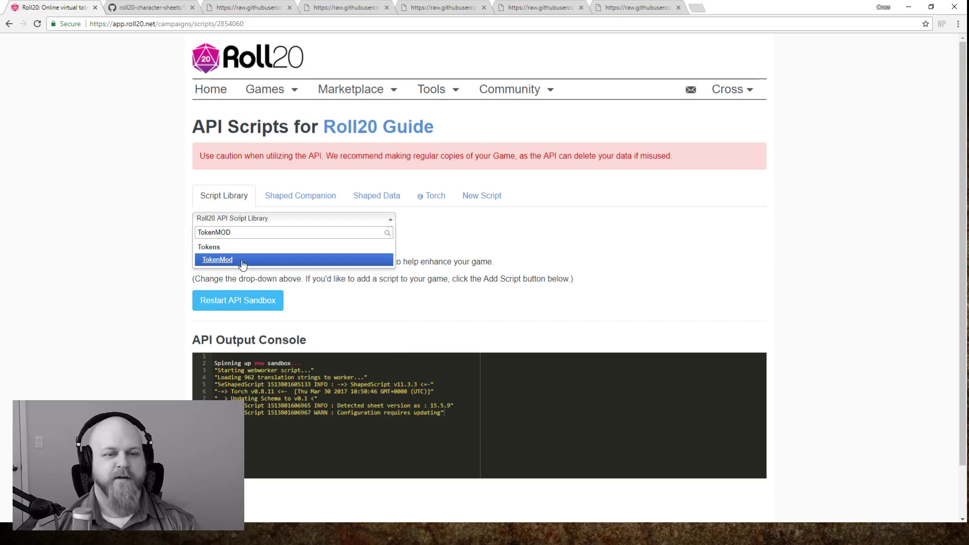
left_click(250, 260)
scroll(135, 290, "down", 20)
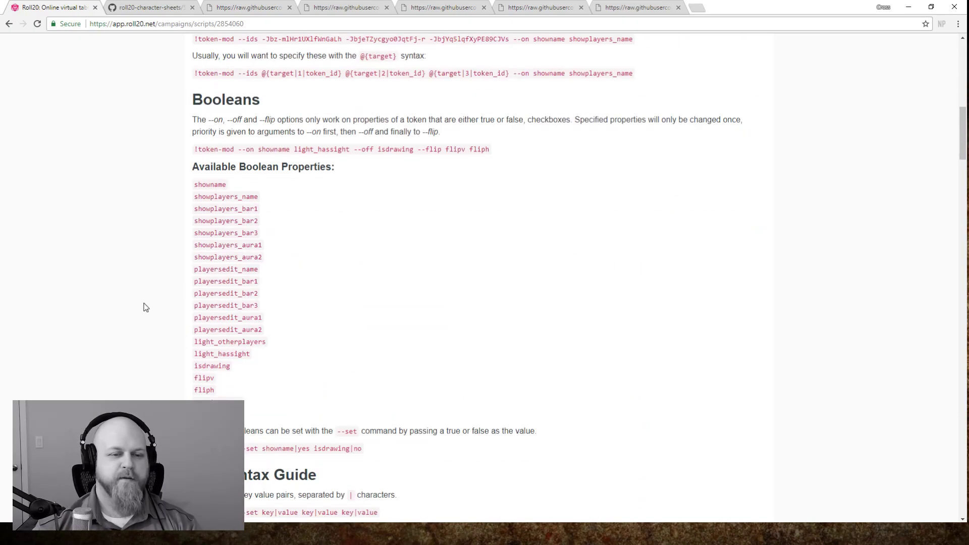
scroll(146, 373, "down", 20)
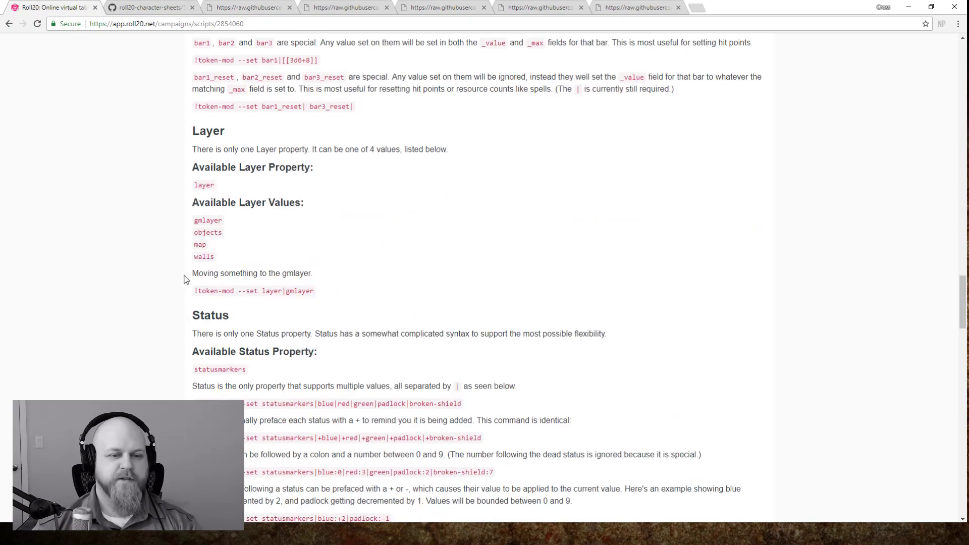
scroll(151, 372, "down", 20)
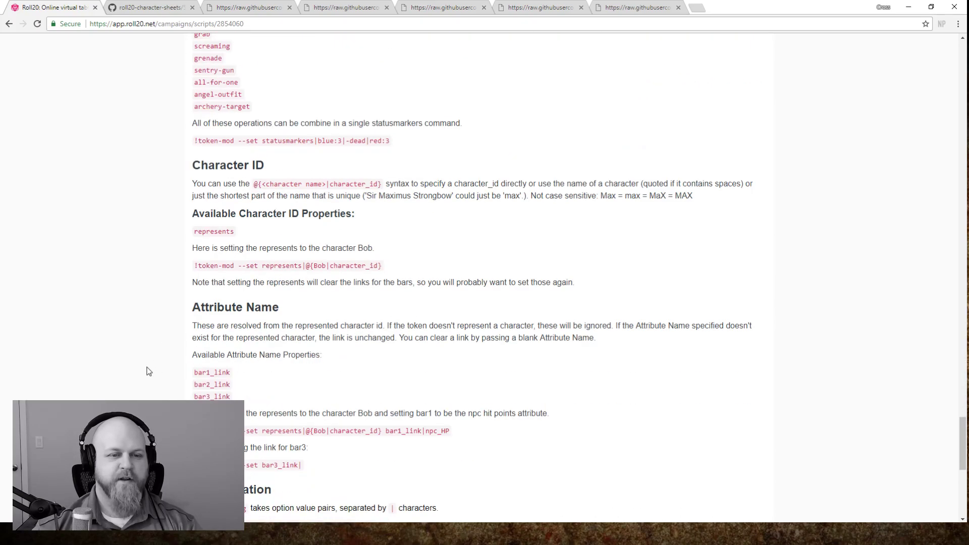
left_click(217, 243)
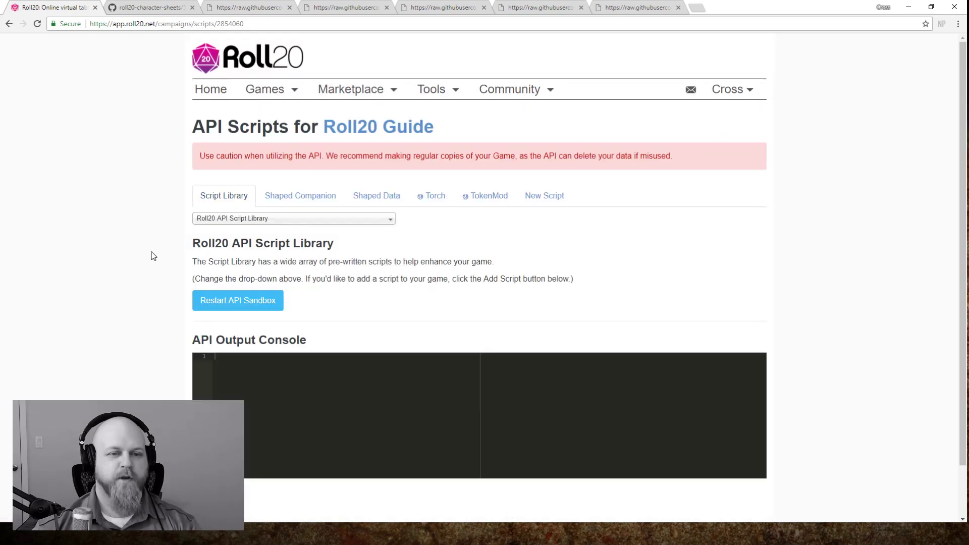
- Find GroupInitiative in the API script library, add it to the Roll20 Guide game and accept the possible script conflict
left_click(264, 221)
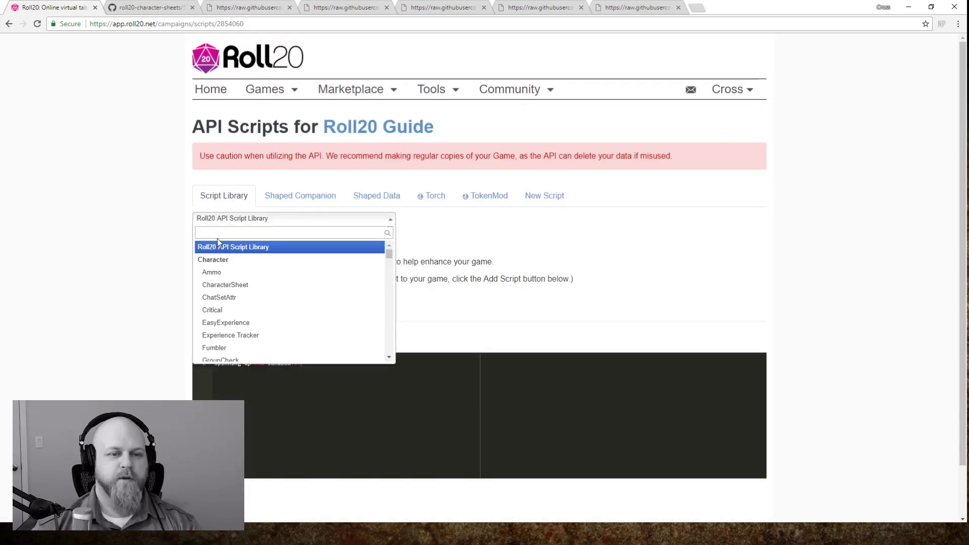
type("Group")
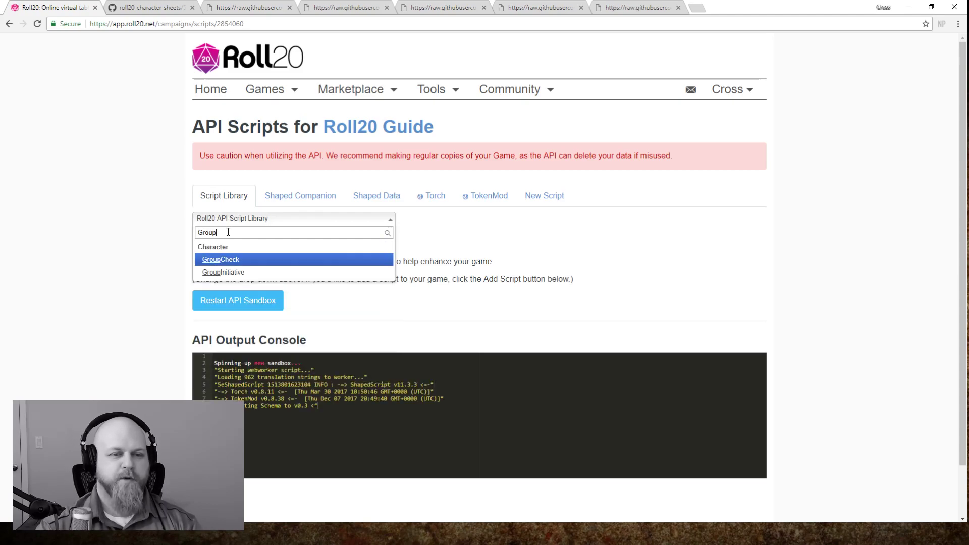
type("In")
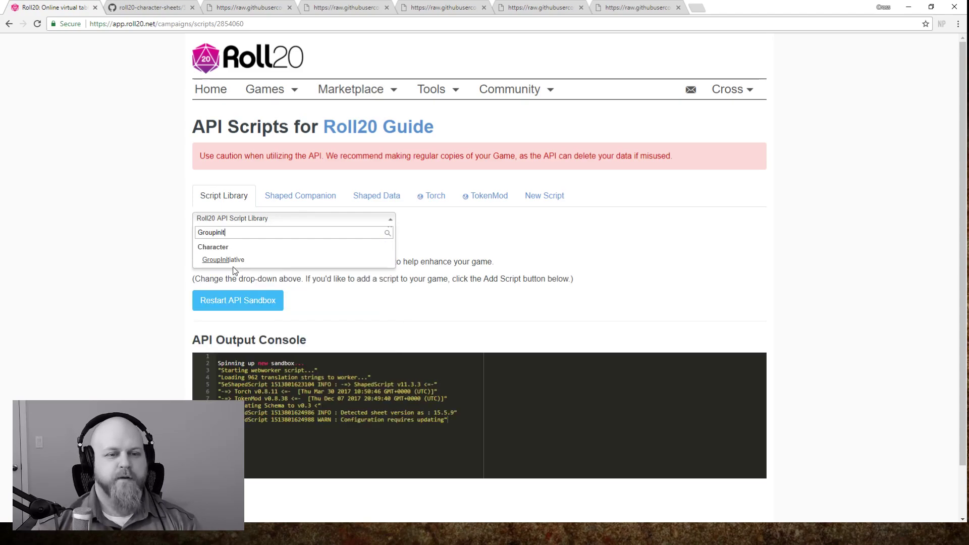
left_click(214, 260)
scroll(156, 306, "down", 15)
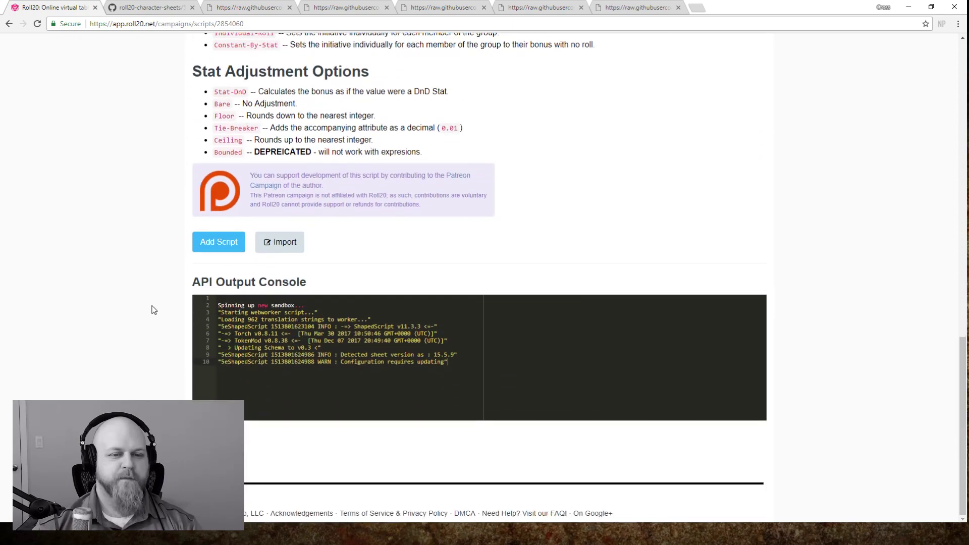
left_click(216, 242)
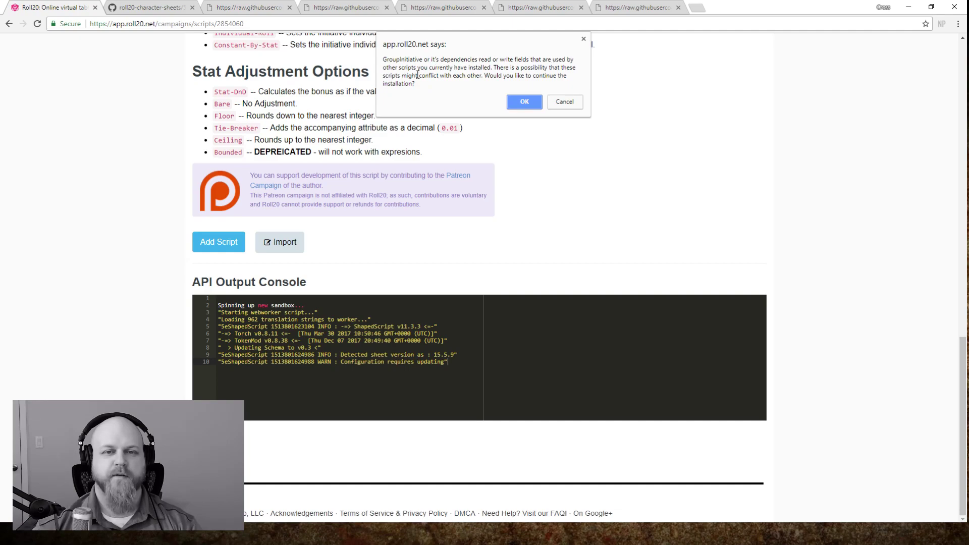
left_click(525, 102)
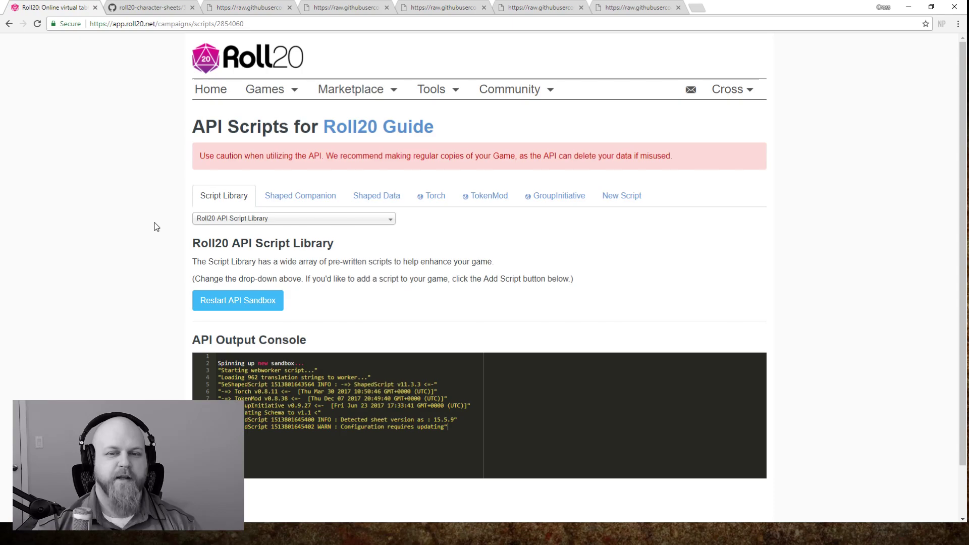
- Launch the Roll20 Guide game and place the barbed devil.png token from the art library on the map
left_click(384, 126)
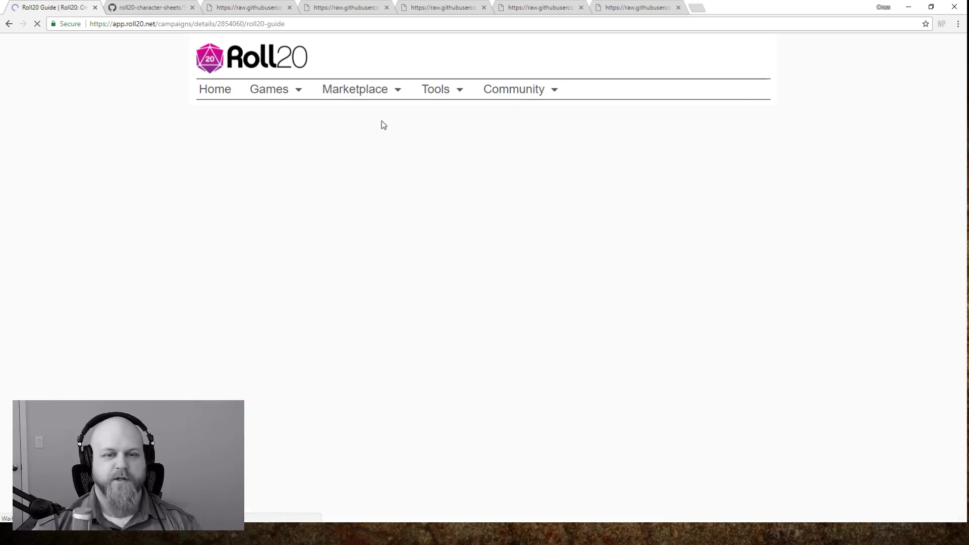
left_click(217, 253)
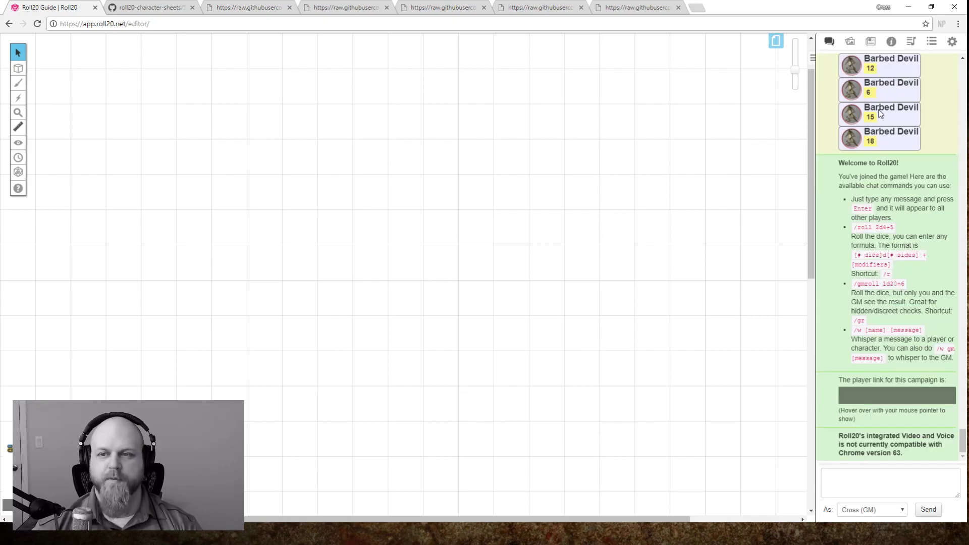
left_click(849, 42)
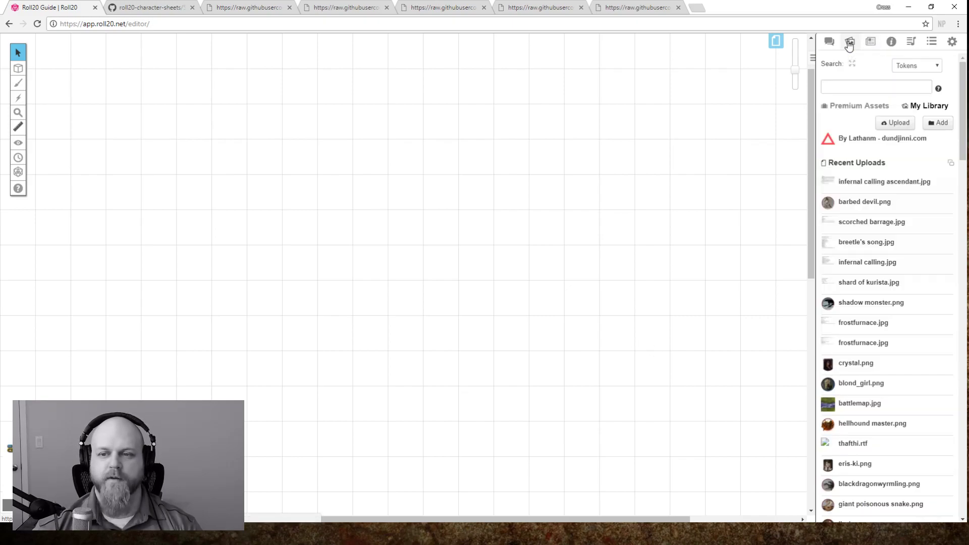
left_click_drag(864, 201, 406, 197)
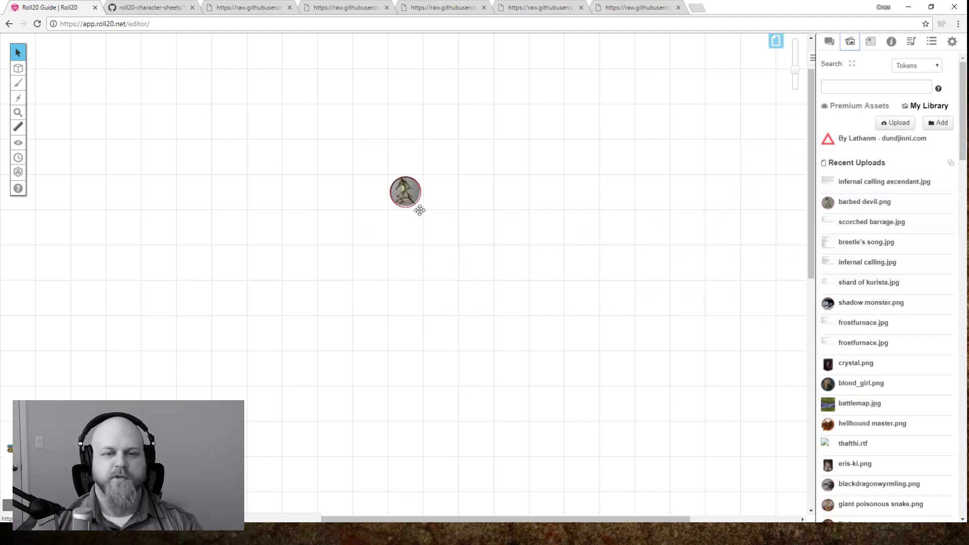
- Run !shaped-config in the chat and upgrade the 5e Shaped Script configuration
left_click(829, 42)
left_click(869, 44)
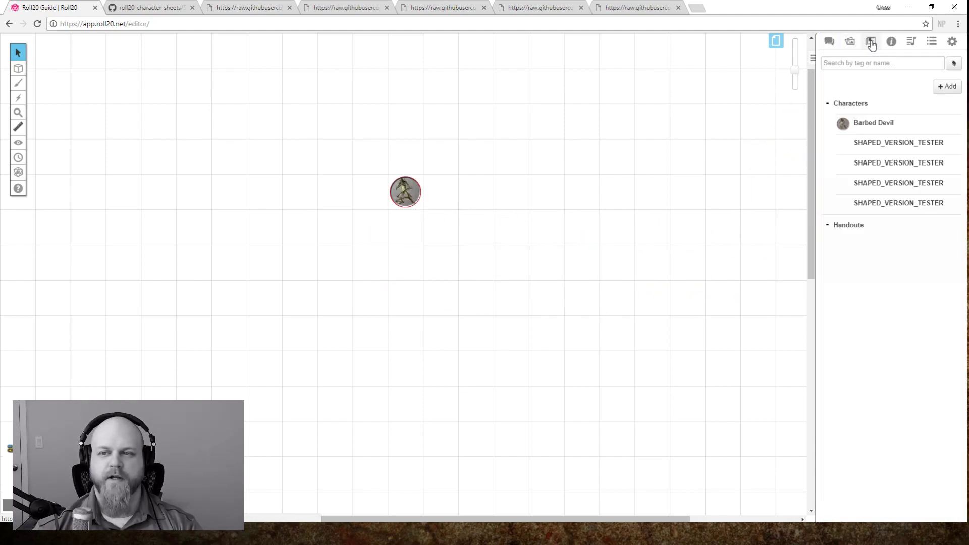
left_click(851, 44)
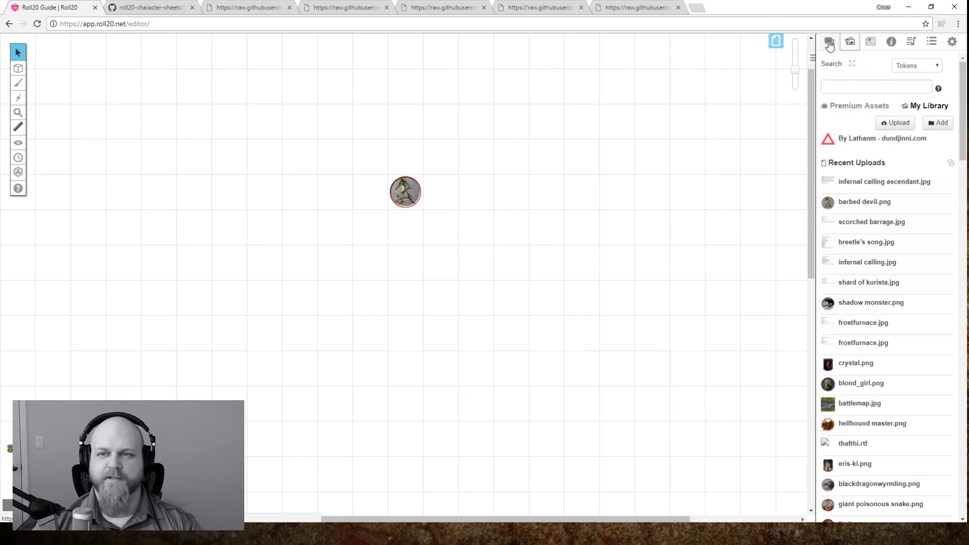
left_click(829, 42)
left_click(891, 475)
type("!shaped-config")
key("Return")
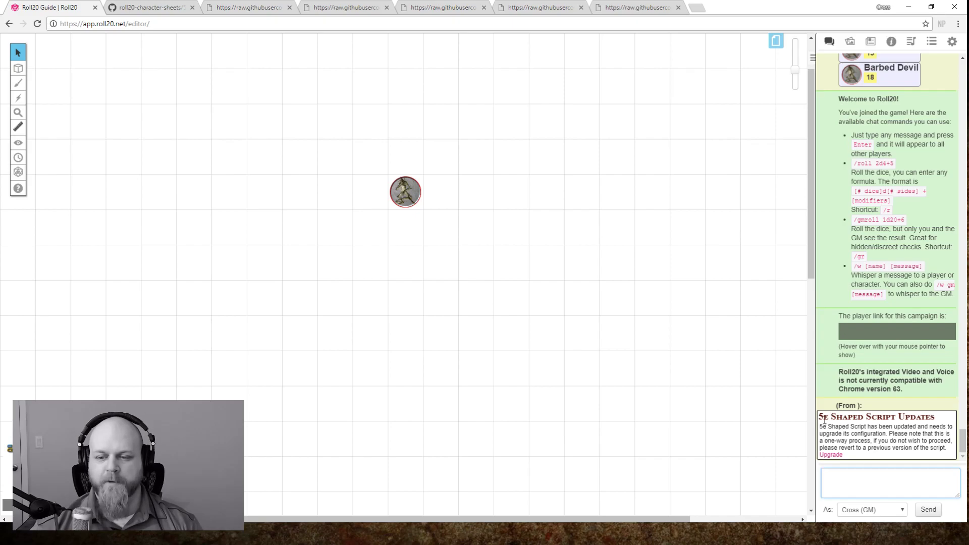
left_click(831, 456)
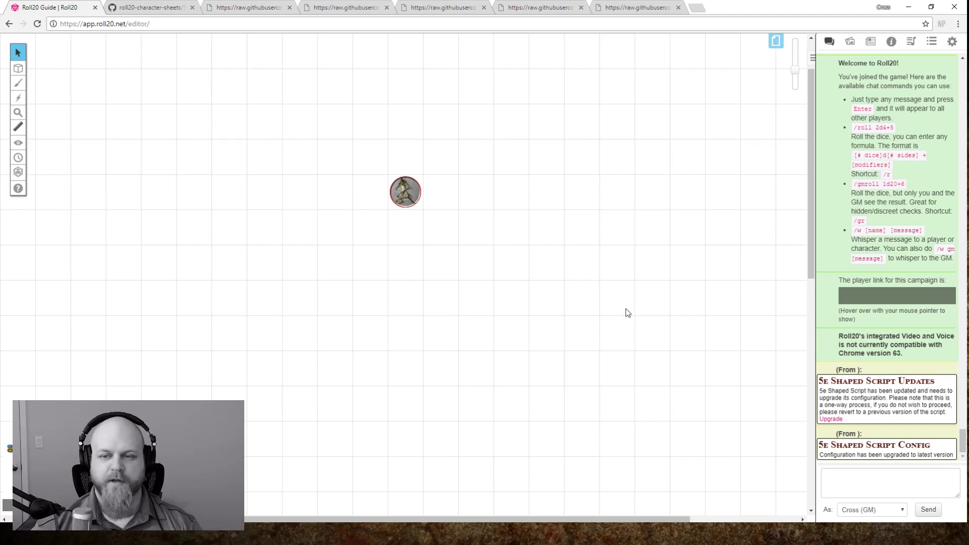
- Place the blond_girl.png token from the art library on the map, below and to the left of the barbed devil
left_click(849, 42)
left_click(845, 92)
left_click_drag(864, 387, 409, 304)
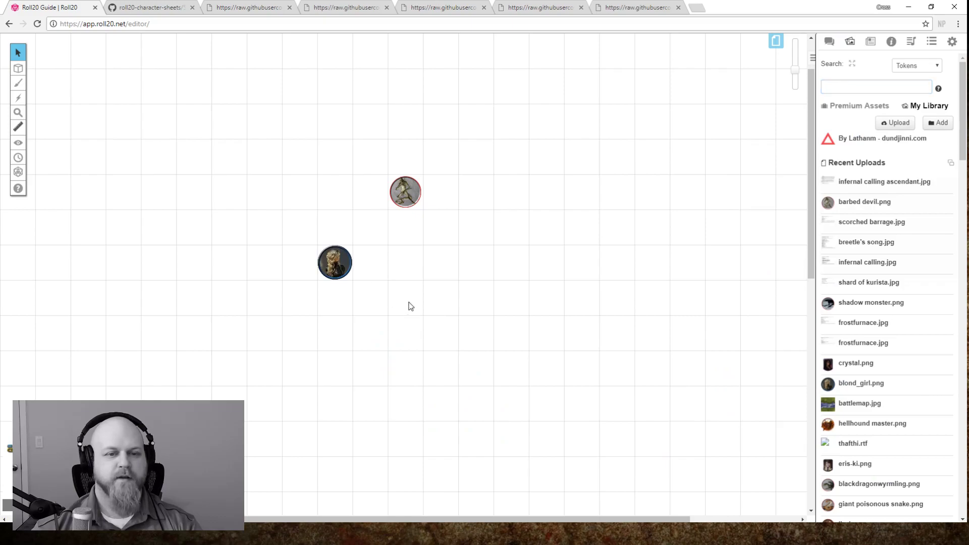
left_click(484, 302)
- Run !group-init in the chat and examine the Bonus Stat Groups entry and the other GroupInitiative settings
left_click(829, 41)
left_click(879, 479)
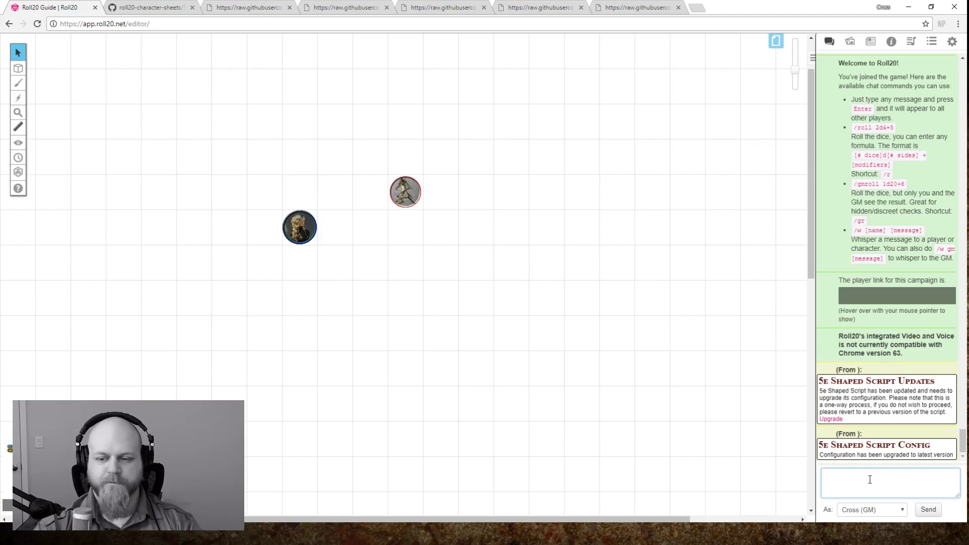
type("!group-init")
key("Return")
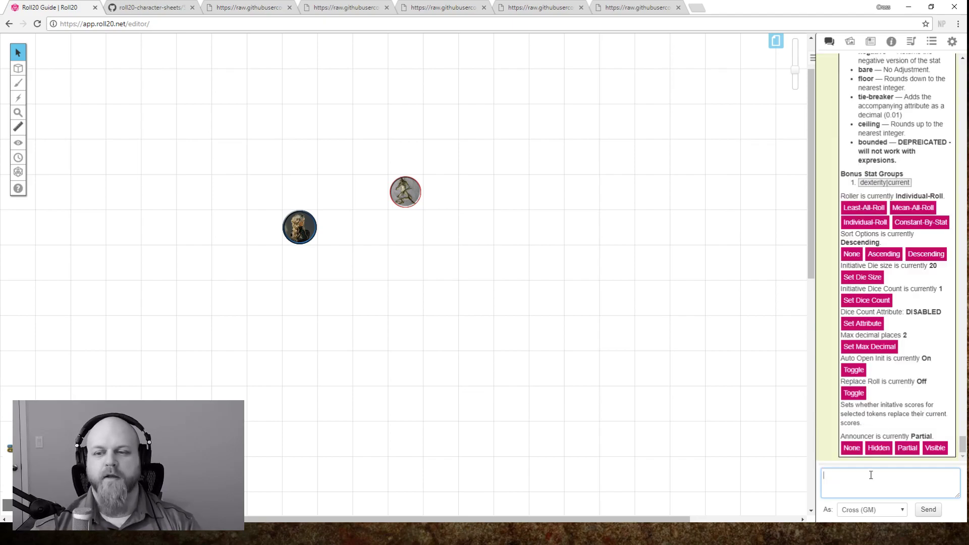
scroll(861, 275, "up", 3)
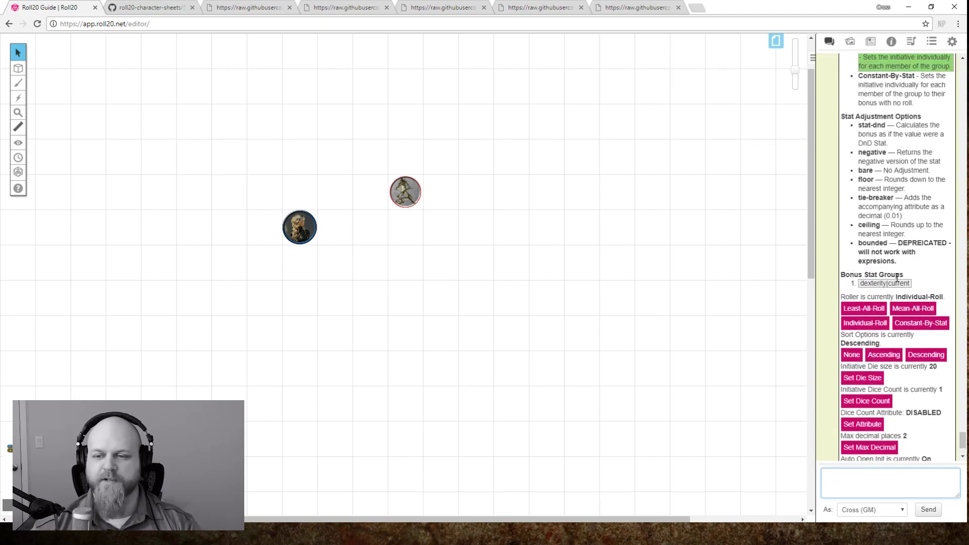
left_click_drag(861, 284, 914, 286)
left_click(914, 286)
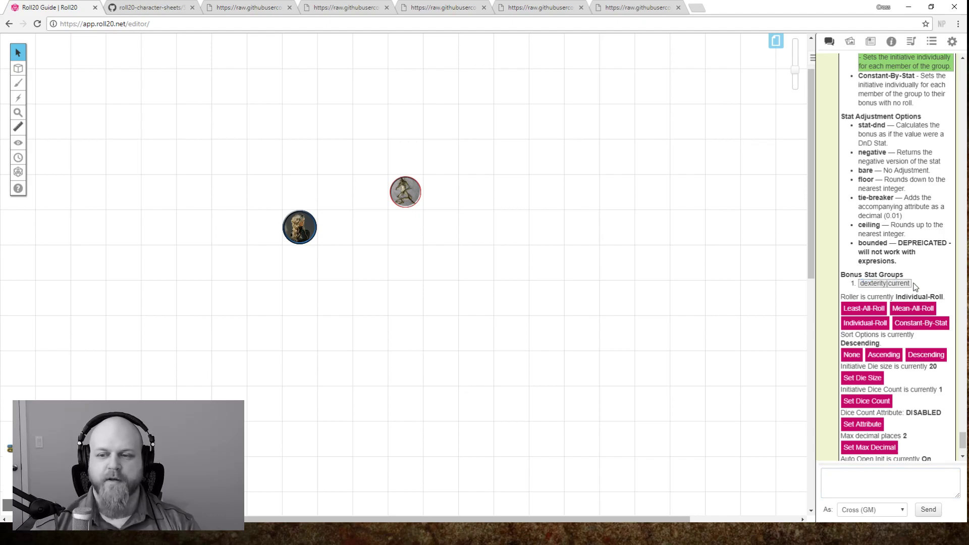
left_click_drag(861, 283, 891, 284)
left_click(891, 283)
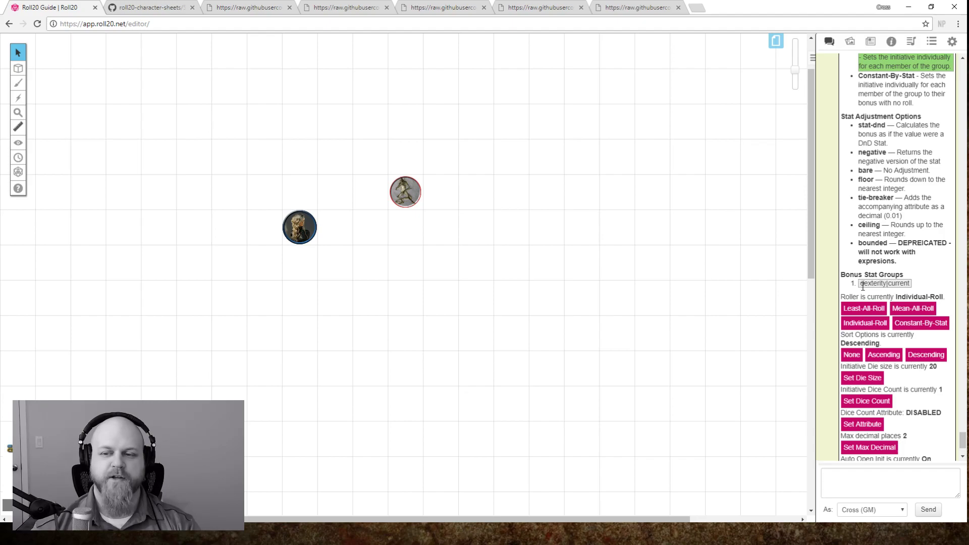
scroll(870, 403, "down", 2)
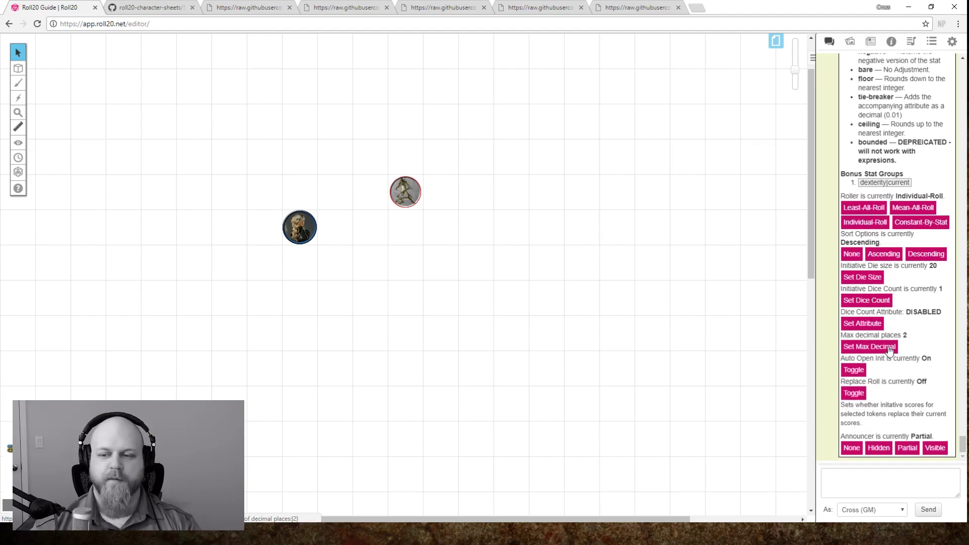
- Review the Groupinit-del1 macro with its command !group-init --del-group 1 and save it
left_click(931, 42)
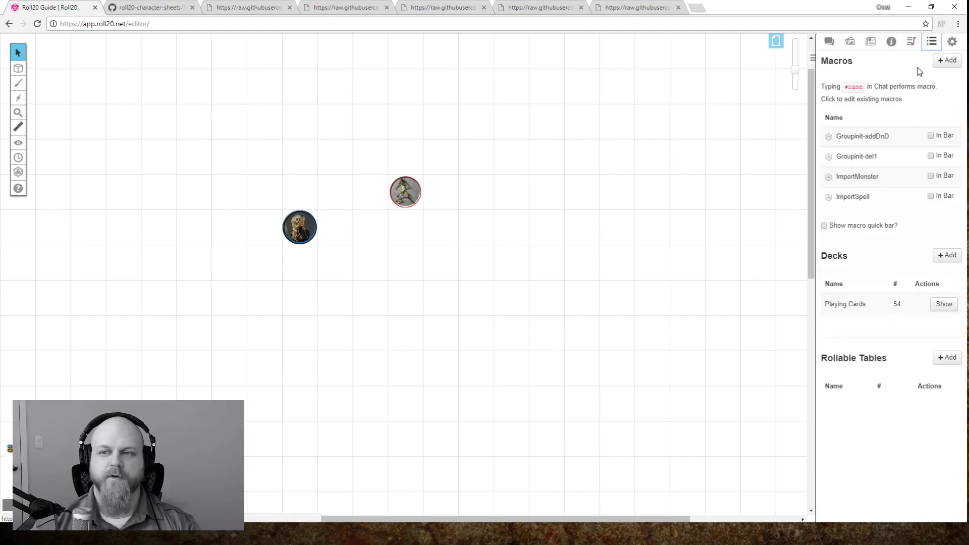
left_click(859, 157)
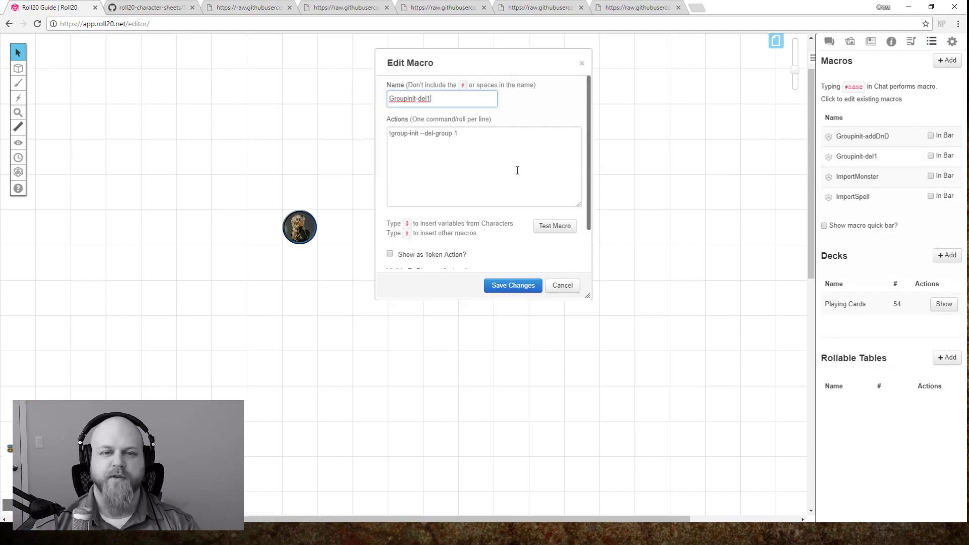
left_click(481, 137)
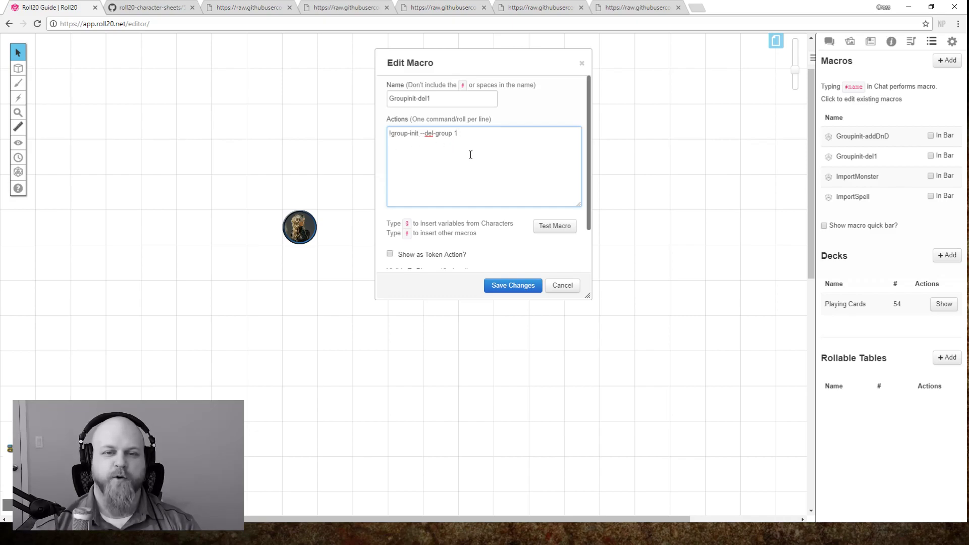
left_click(522, 286)
- Check the dexterity bonus stat group and delete it by running the Groupinit-del1 macro
left_click(829, 40)
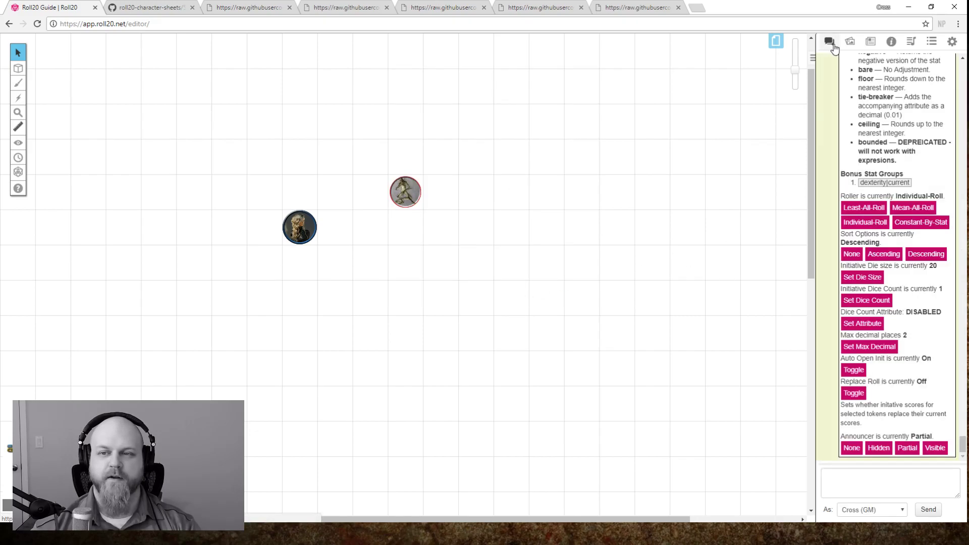
left_click_drag(856, 186, 916, 187)
left_click(886, 185)
left_click(931, 42)
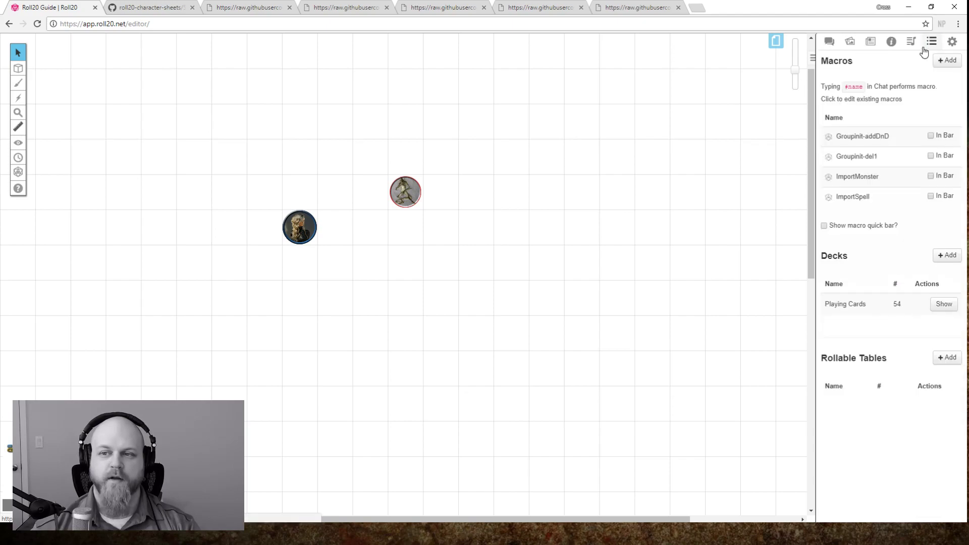
- Run !group-init in the chat again to check the Bonus Stat Groups list
left_click(829, 41)
left_click(872, 472)
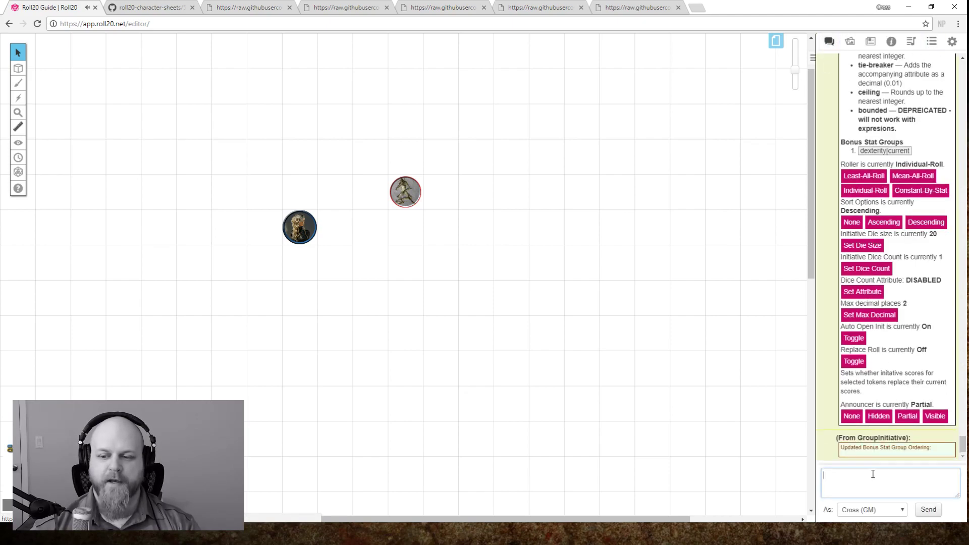
type("!group-init")
key("Return")
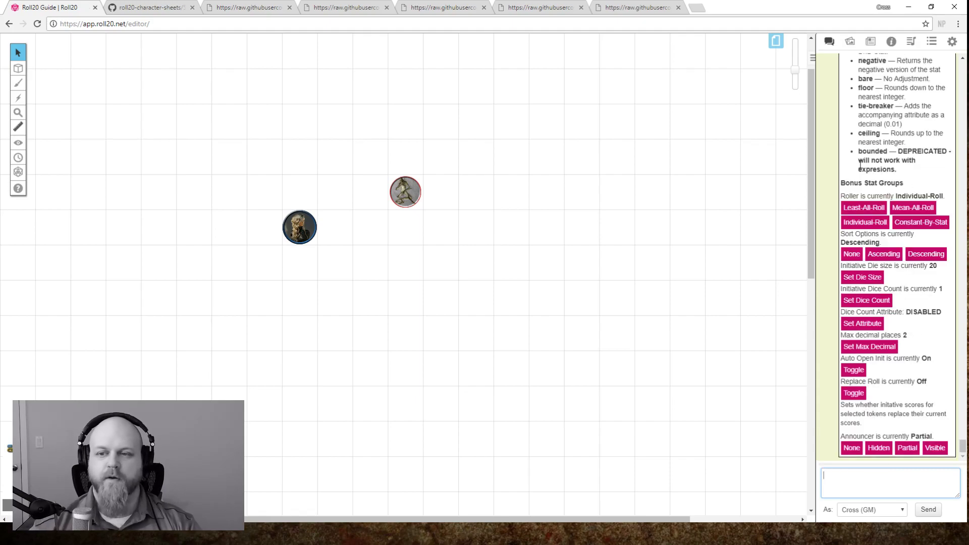
- Review and save the Groupinit-addDnD macro (!group-init --add-group --Stat-DnD dexterity) and run it to add the Stat-DnD dexterity group
left_click(911, 43)
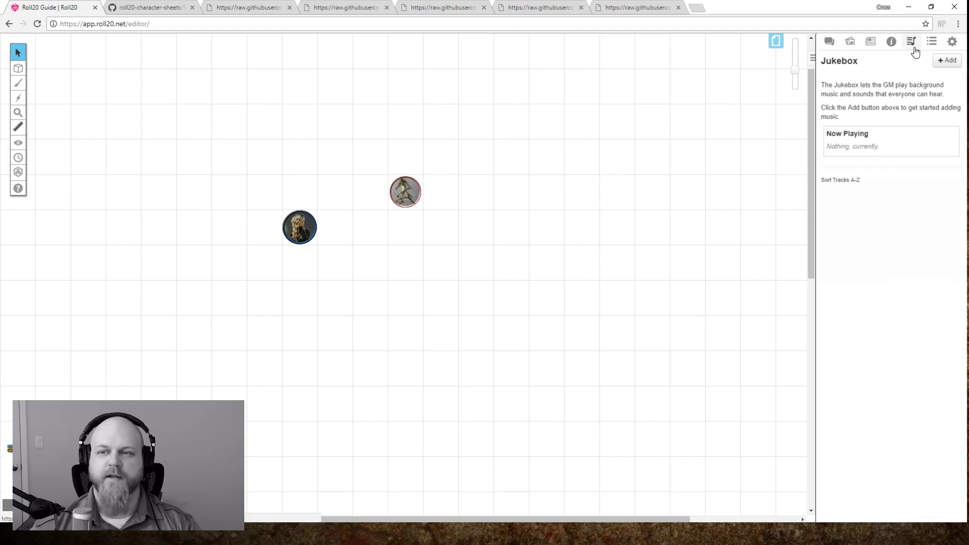
left_click(932, 45)
left_click(858, 137)
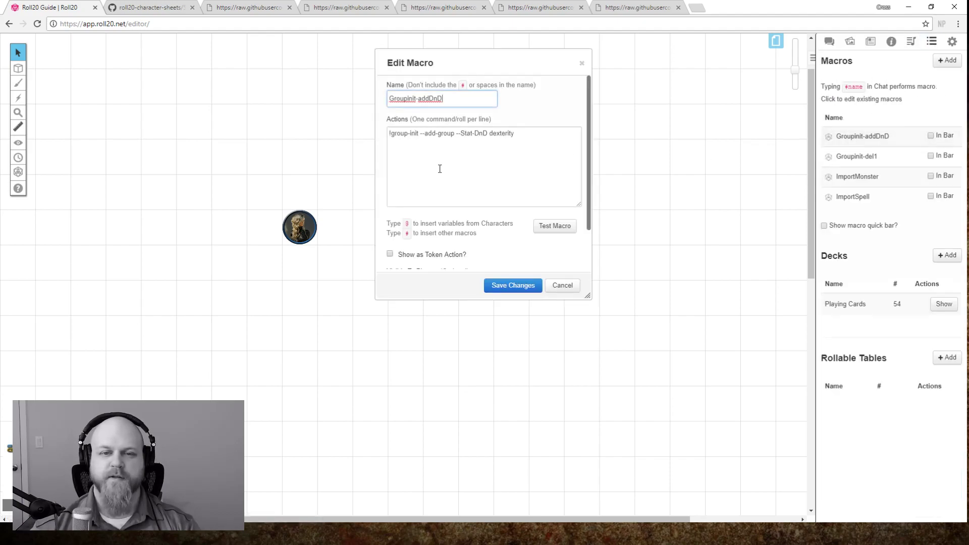
left_click(427, 147)
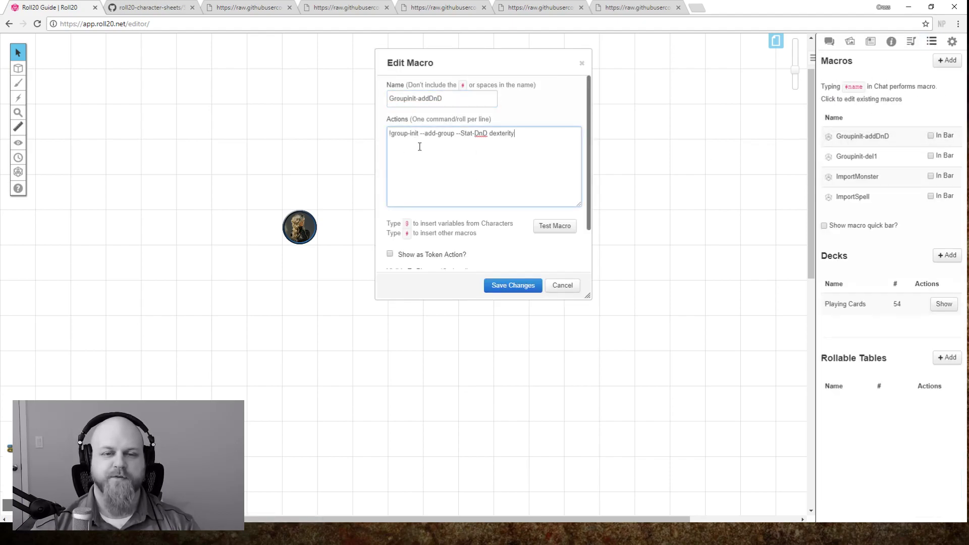
left_click_drag(389, 145, 395, 144)
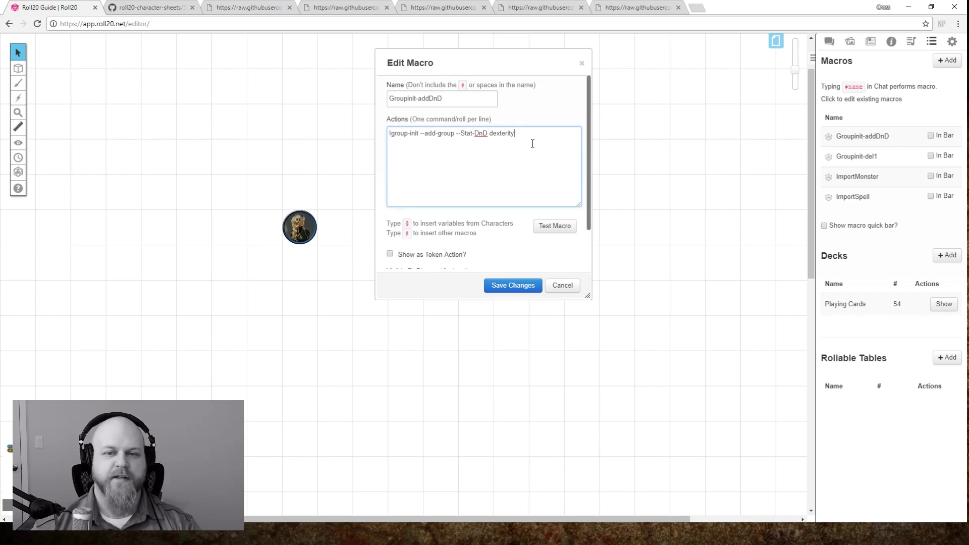
left_click(514, 286)
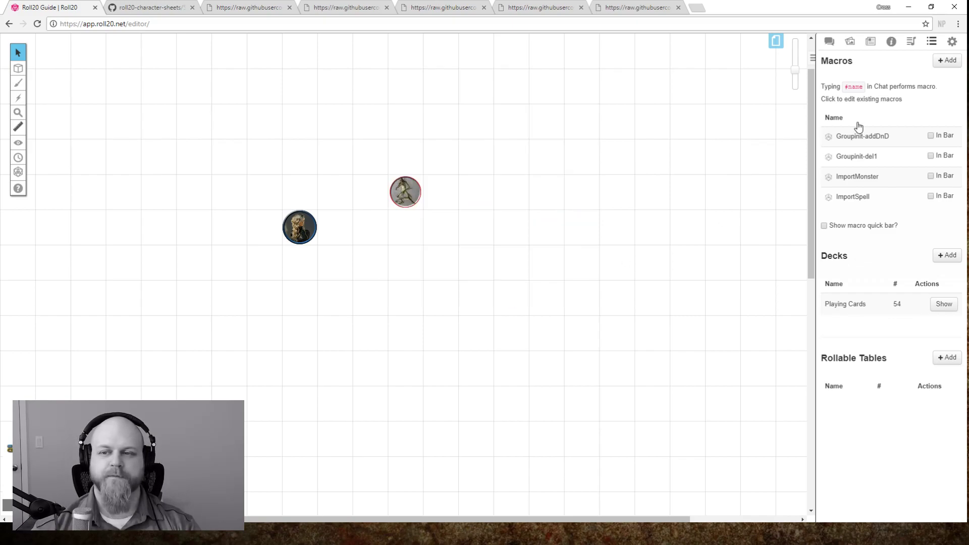
left_click(828, 46)
- Select the red-ringed token on the map and run !shaped-config in the chat
left_click(871, 475)
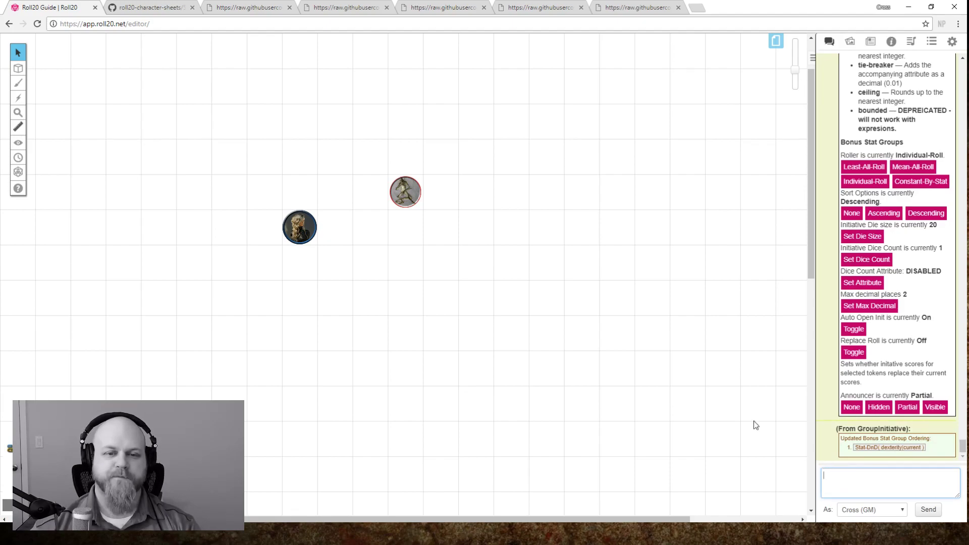
left_click(406, 188)
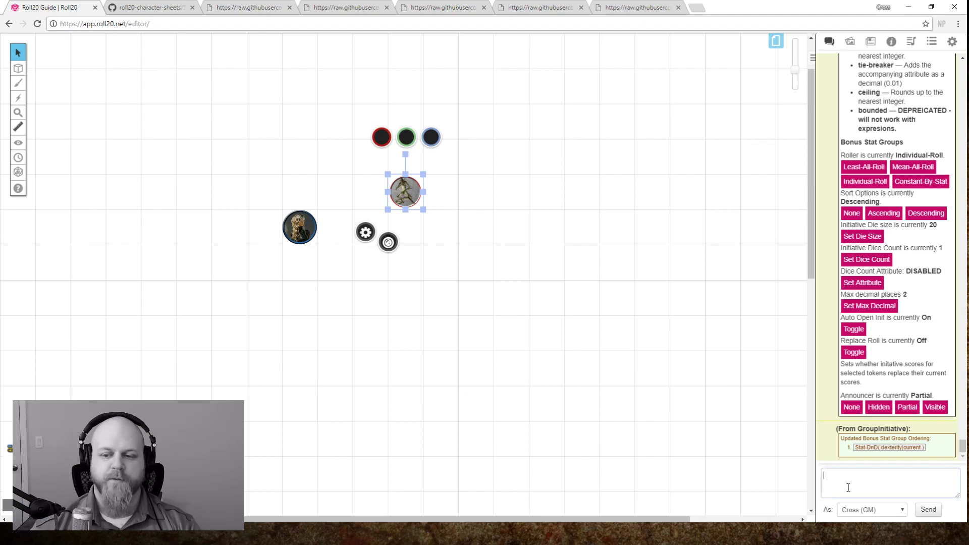
left_click(849, 488)
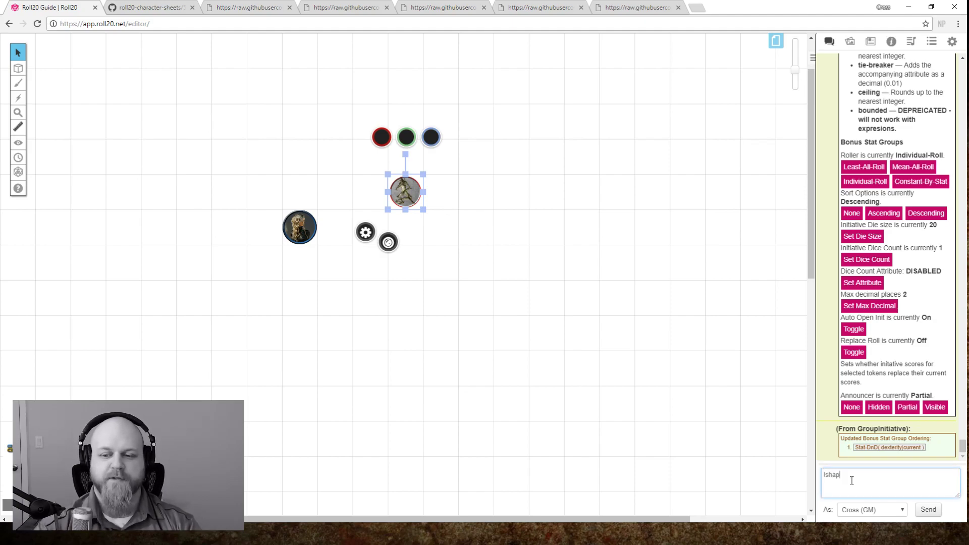
type("!shaped-config")
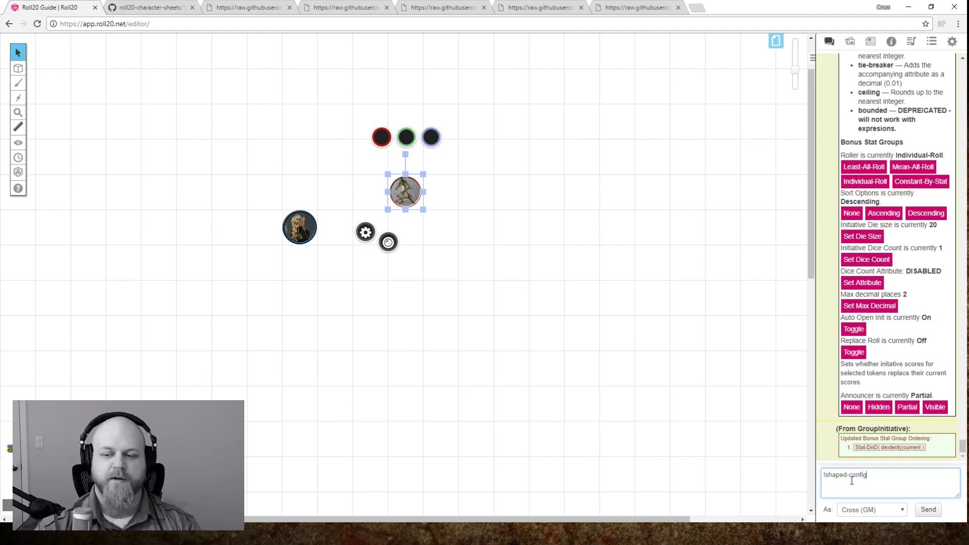
key("Return")
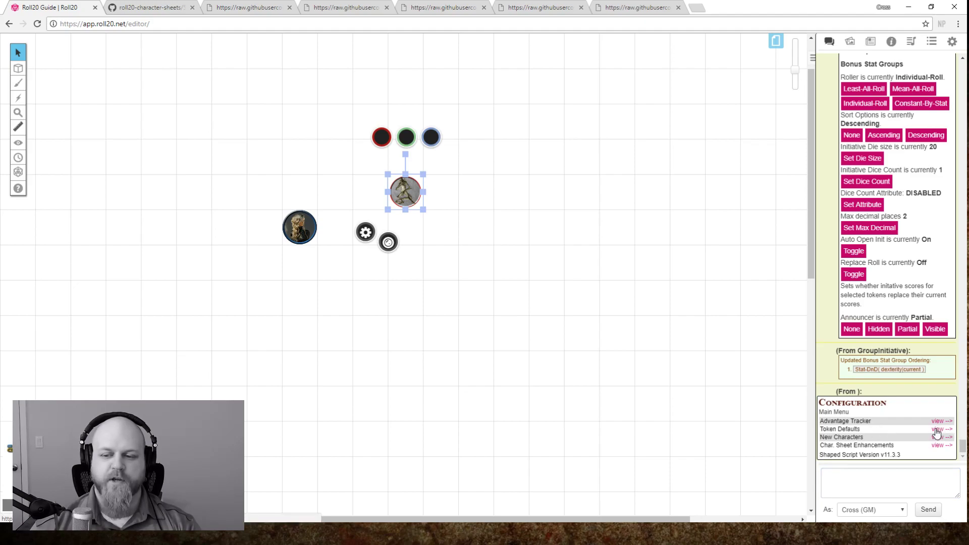
- Open Token Defaults in the Shaped configuration, review its options and go on to the Token Bar Options
left_click(936, 430)
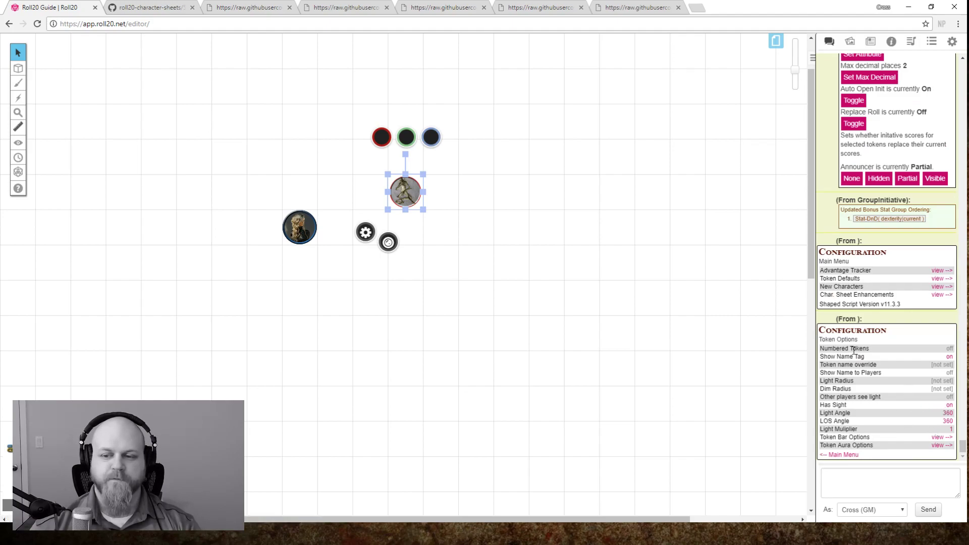
left_click_drag(822, 349, 877, 348)
left_click(894, 350)
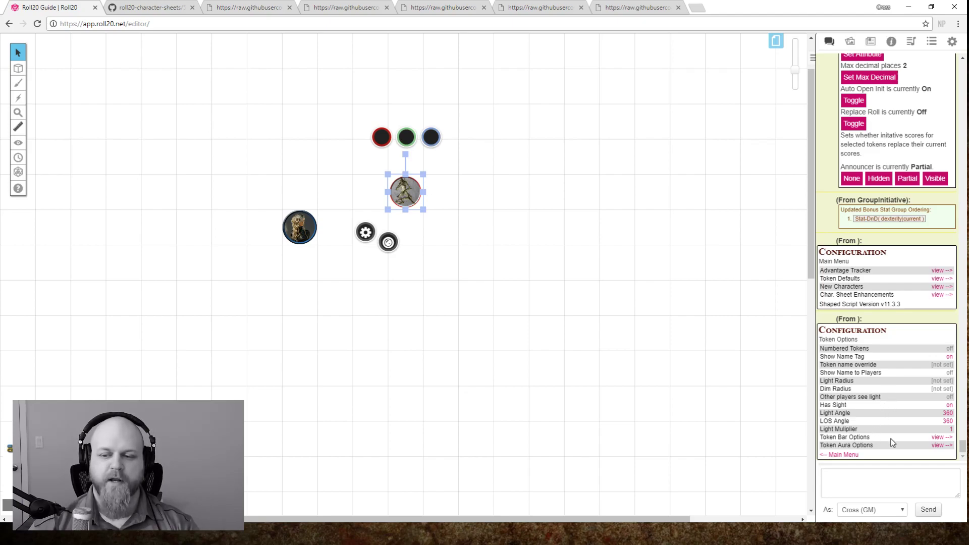
left_click_drag(818, 439, 885, 440)
left_click(828, 437)
left_click(886, 440)
left_click(936, 438)
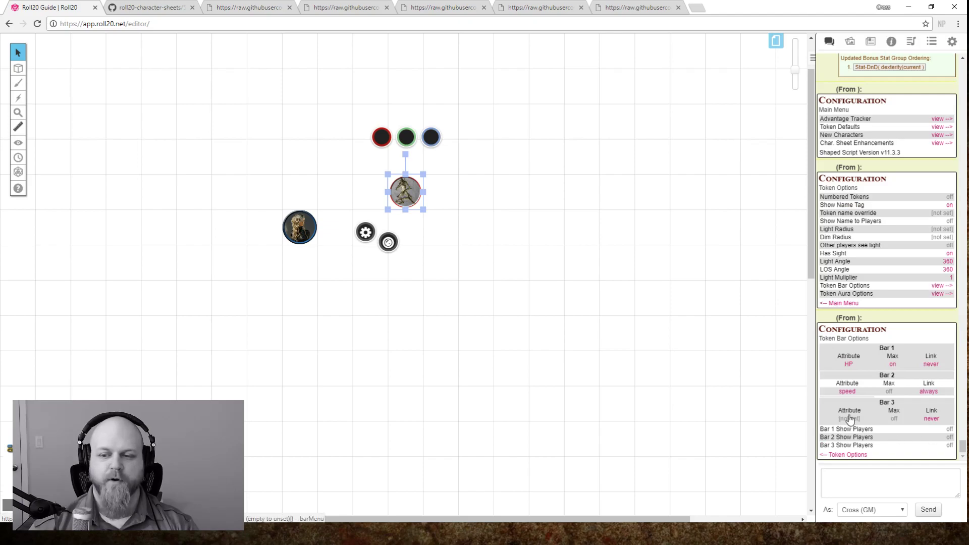
- Set the Bar 3 attribute to HP and turn its Max on
left_click(848, 419)
type("HP")
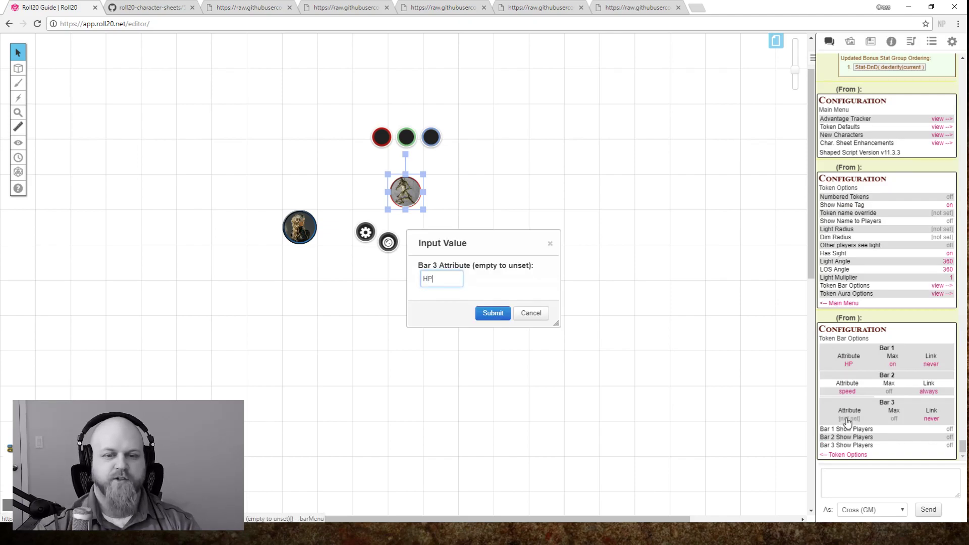
key("Return")
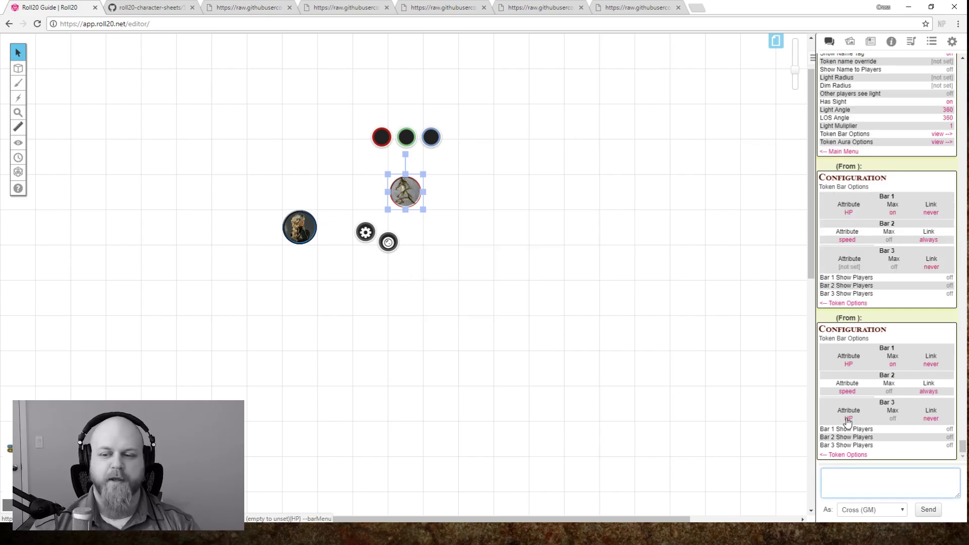
left_click(892, 419)
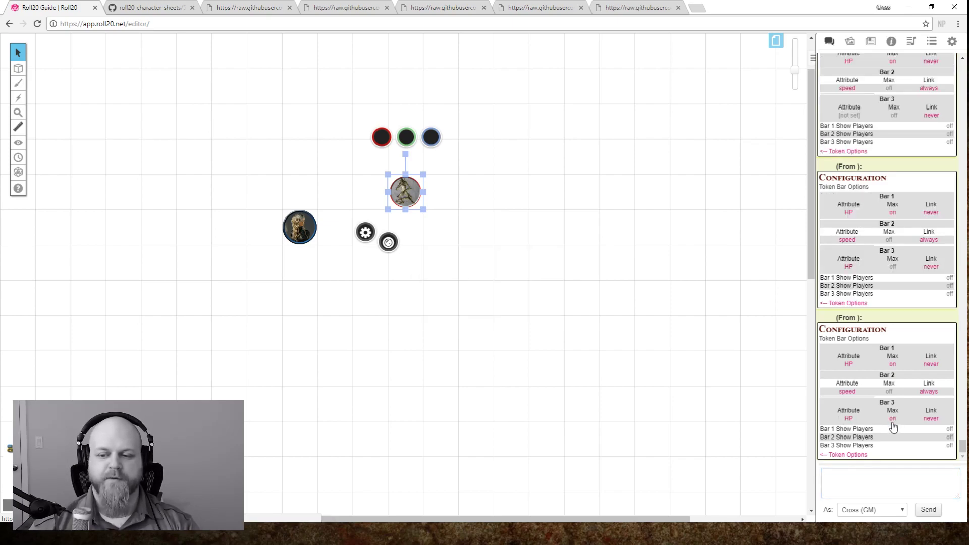
- Turn off Max for Bar 1 and set its attribute to AC
left_click(893, 365)
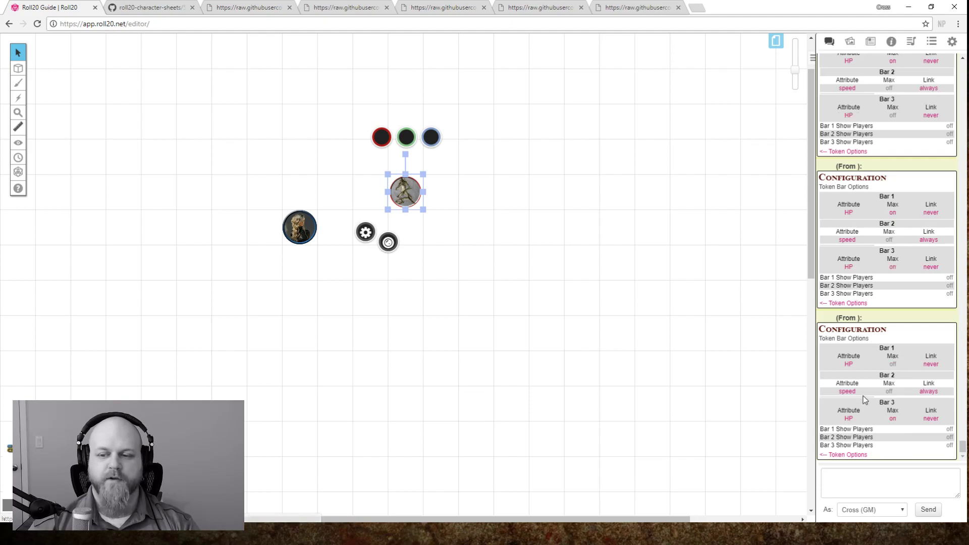
left_click(848, 369)
type("AC")
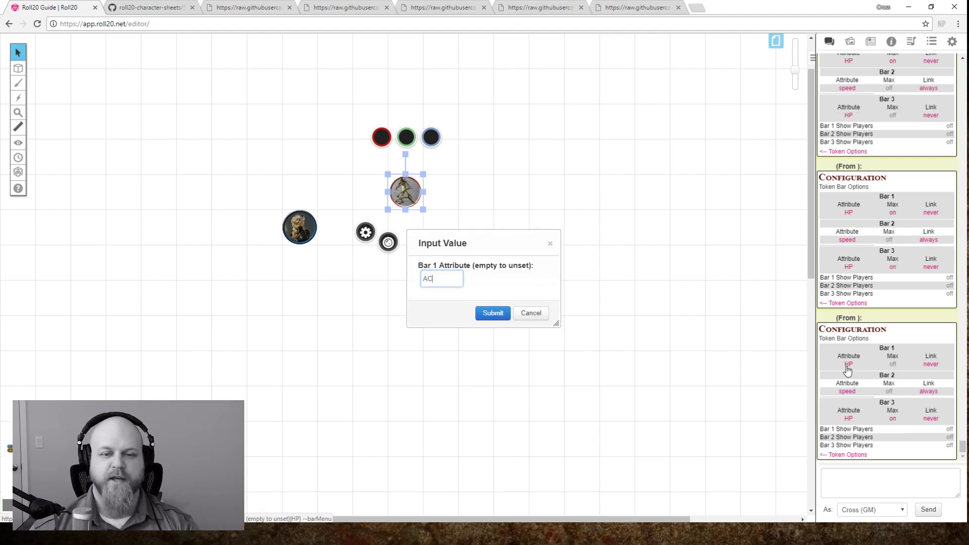
key("Return")
- Set the link of Bars 1, 2 and 3 to pcOnly and return to the Token Options
left_click(931, 364)
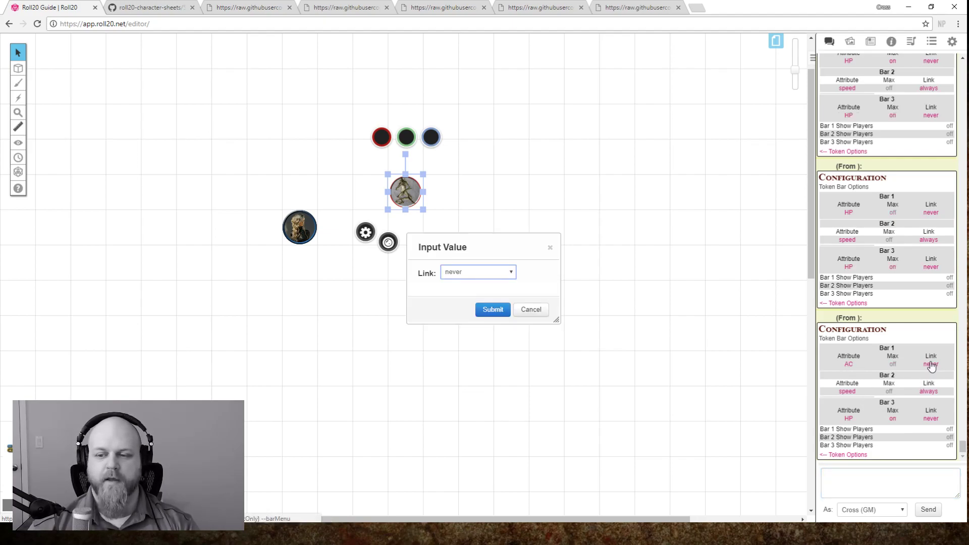
left_click(493, 275)
left_click(456, 291)
left_click(492, 310)
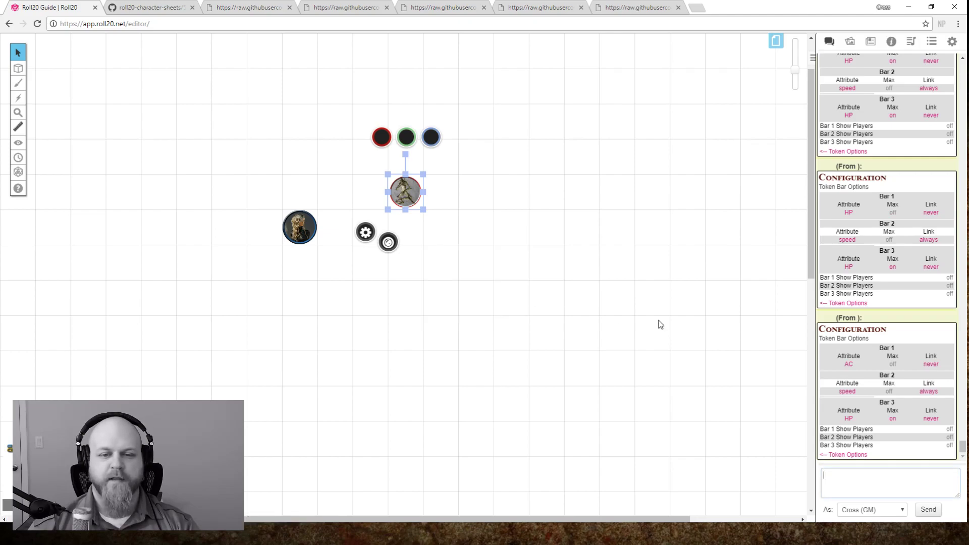
left_click(928, 393)
left_click(478, 272)
left_click(460, 301)
left_click(487, 310)
left_click(931, 418)
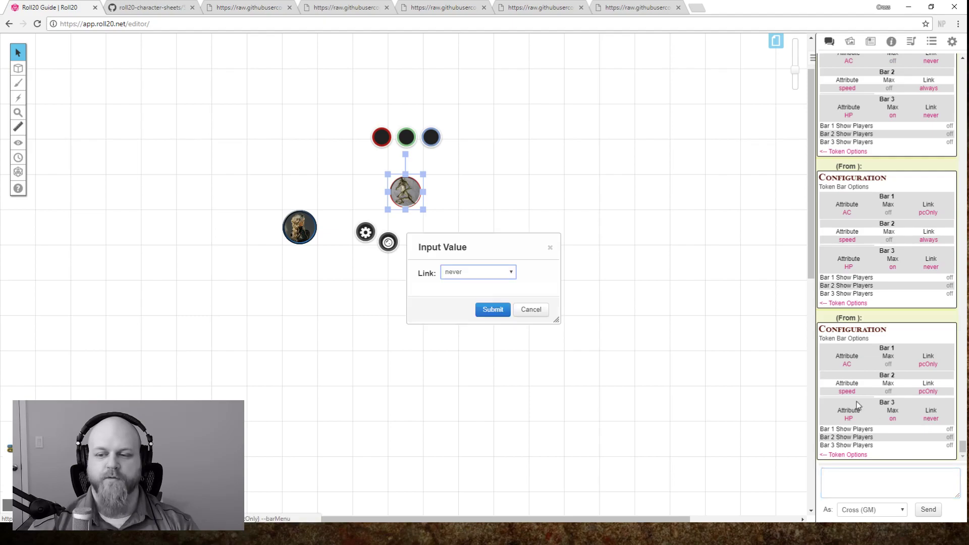
left_click(472, 275)
left_click(457, 301)
left_click(493, 309)
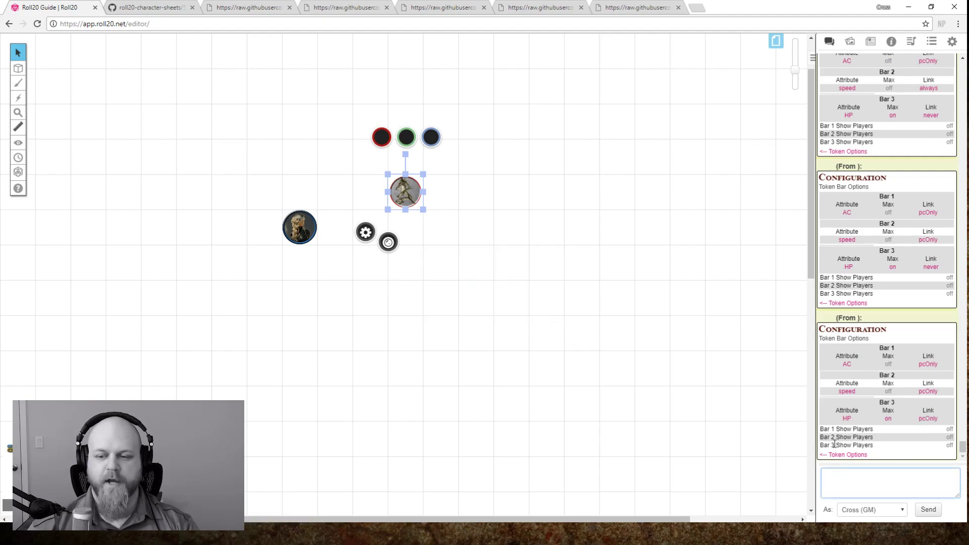
left_click(841, 455)
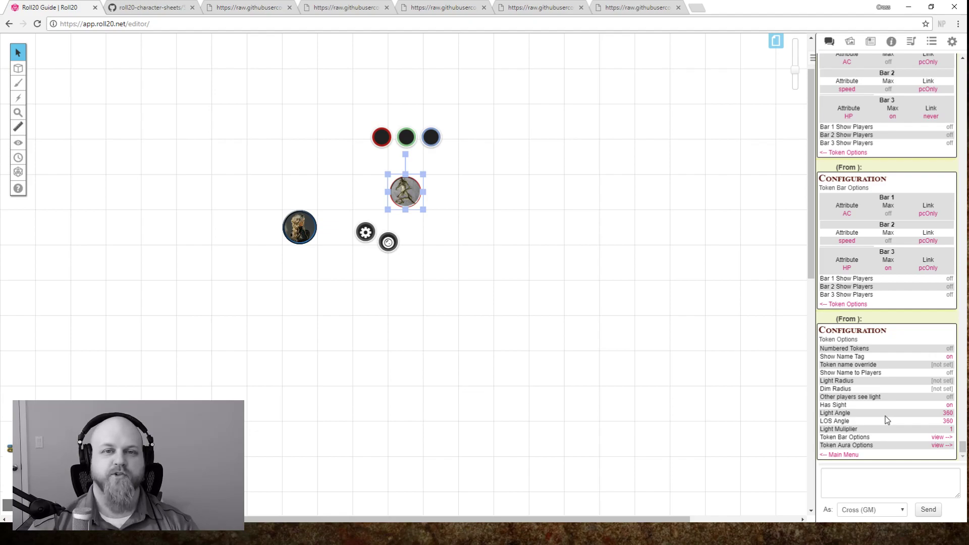
left_click(463, 238)
left_click(419, 202)
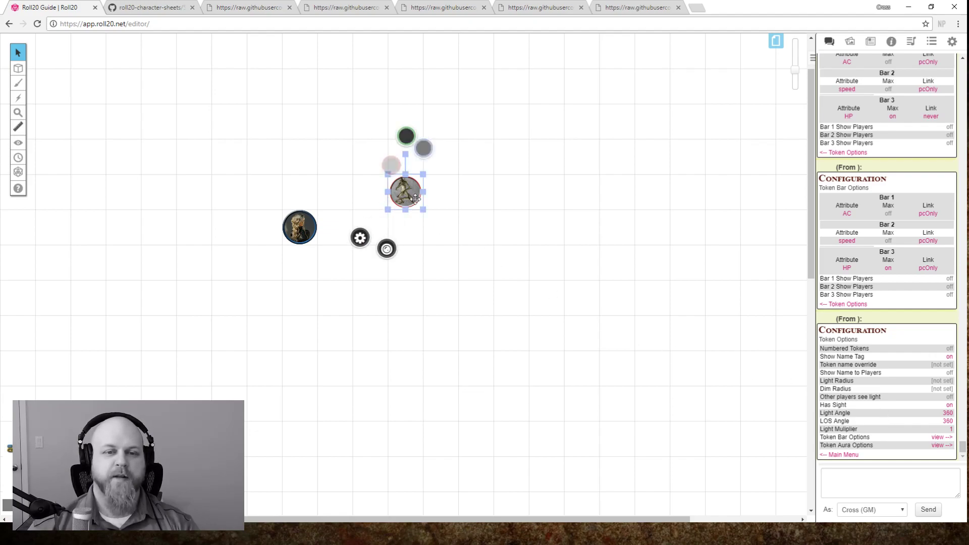
left_click(516, 228)
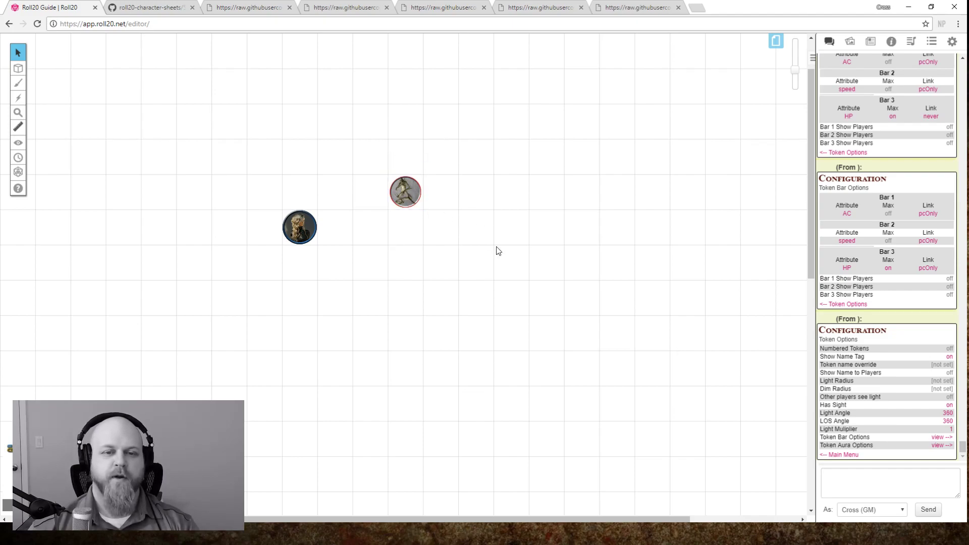
left_click(403, 197)
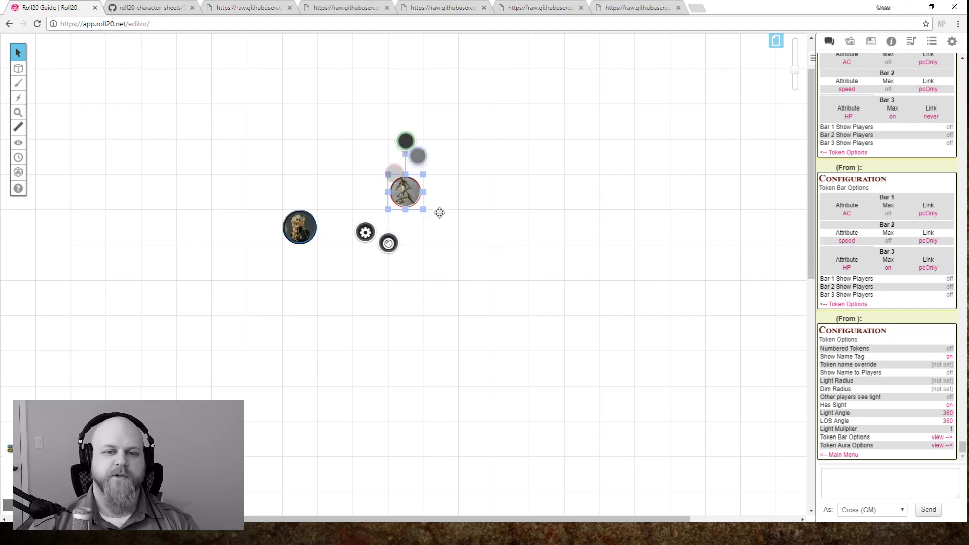
left_click(456, 244)
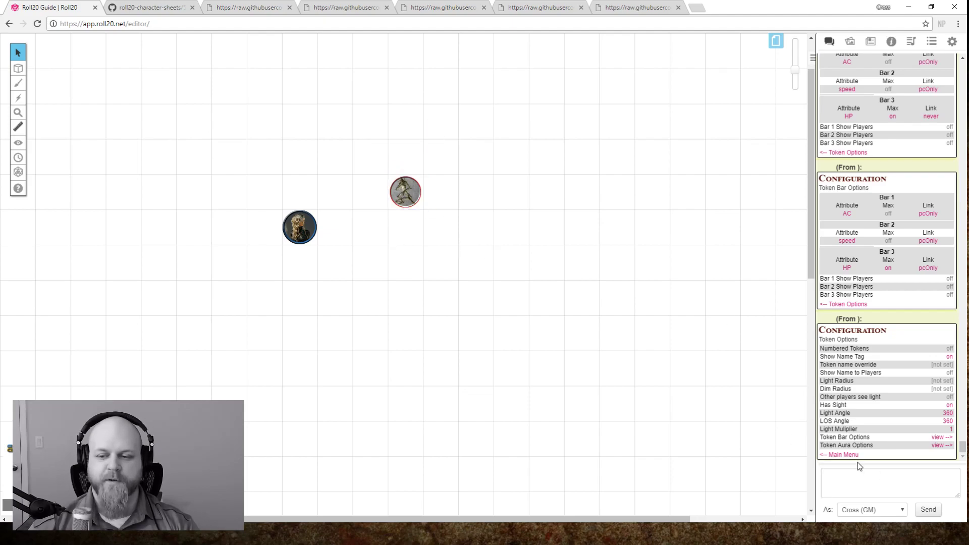
- Return to the configuration's main menu, open the New Characters settings and set Sheet Output to whisper
left_click(843, 454)
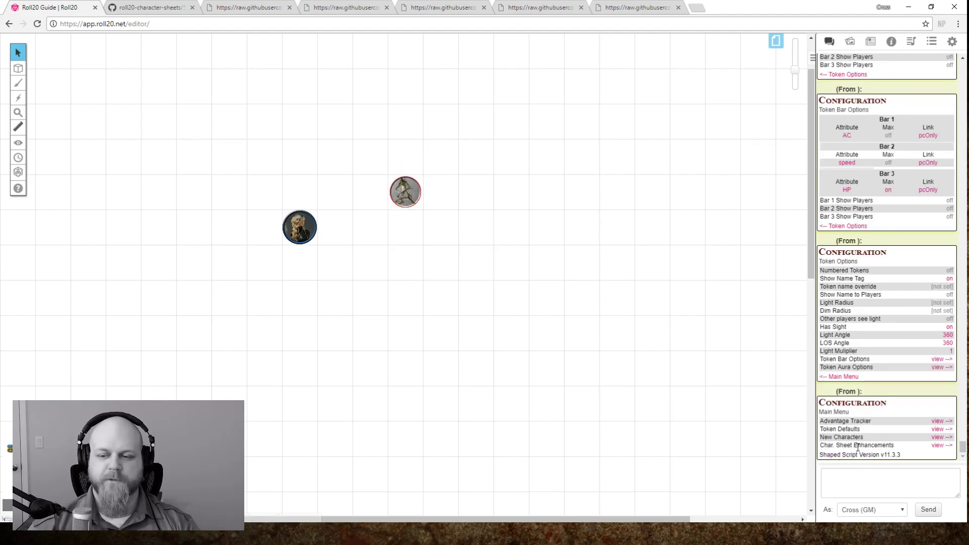
left_click(940, 437)
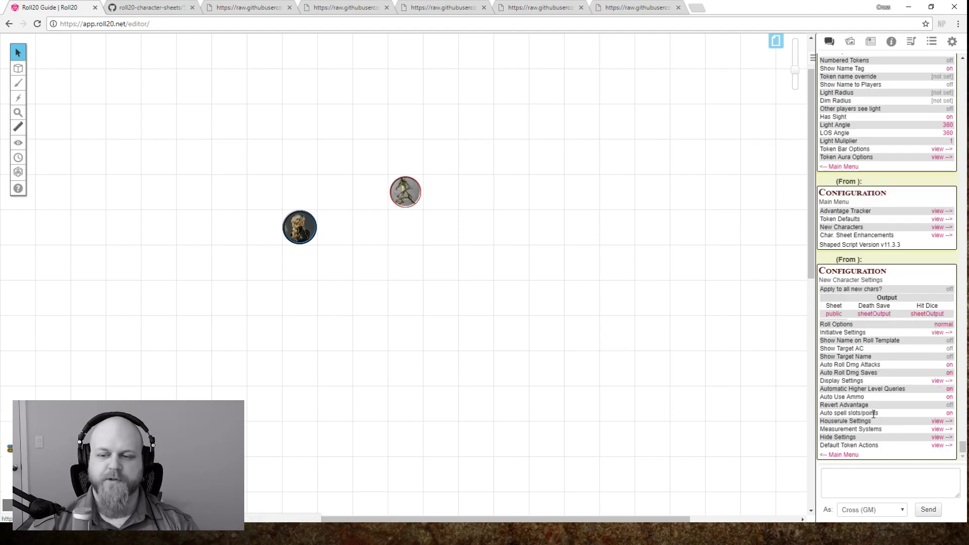
left_click(832, 315)
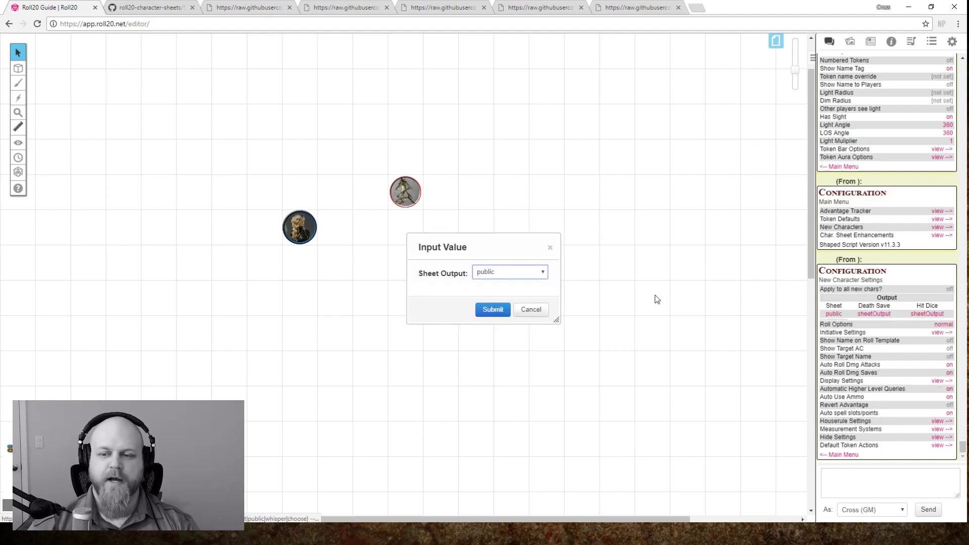
left_click(495, 277)
left_click(491, 294)
left_click(488, 308)
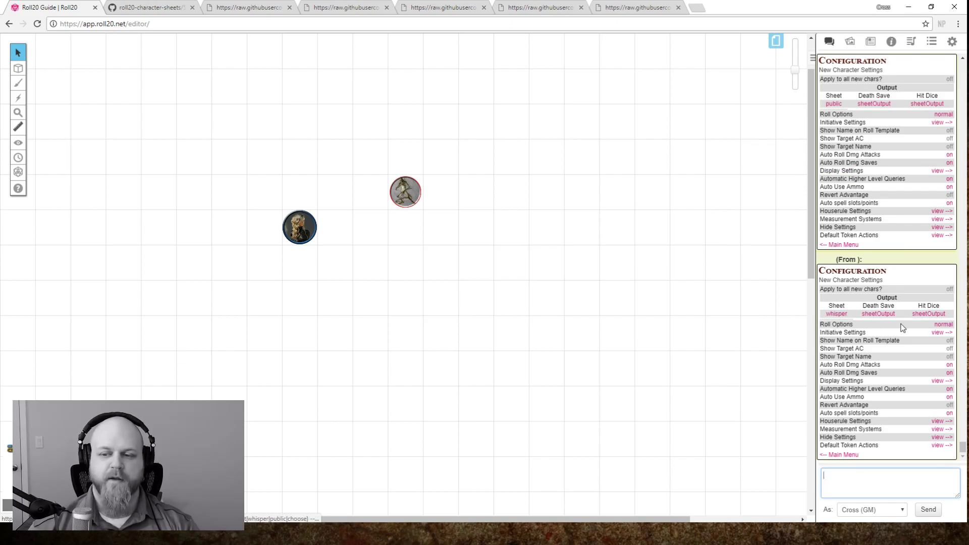
- Set Roll Options for new characters to two and turn on Show Name on Roll Template
left_click(941, 324)
left_click(476, 272)
left_click(497, 333)
left_click(493, 309)
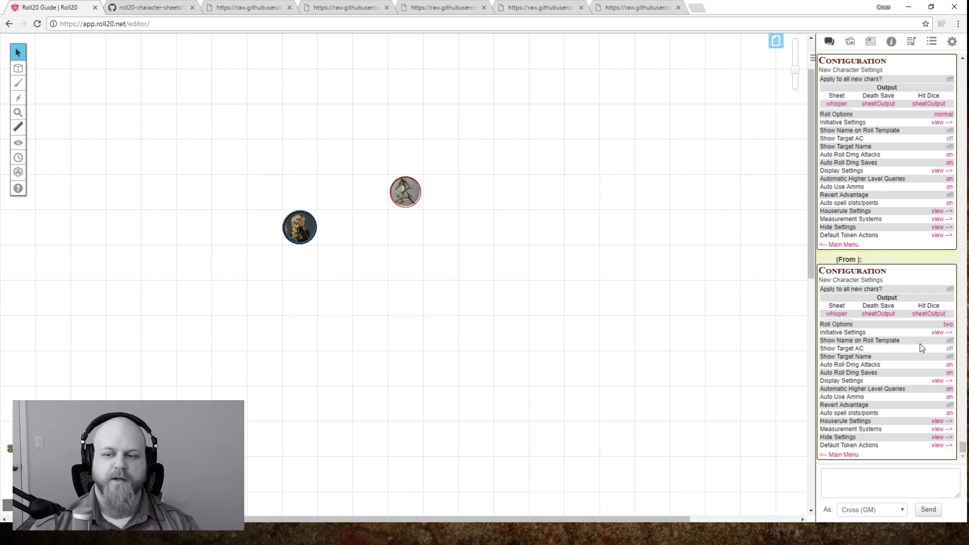
left_click(948, 340)
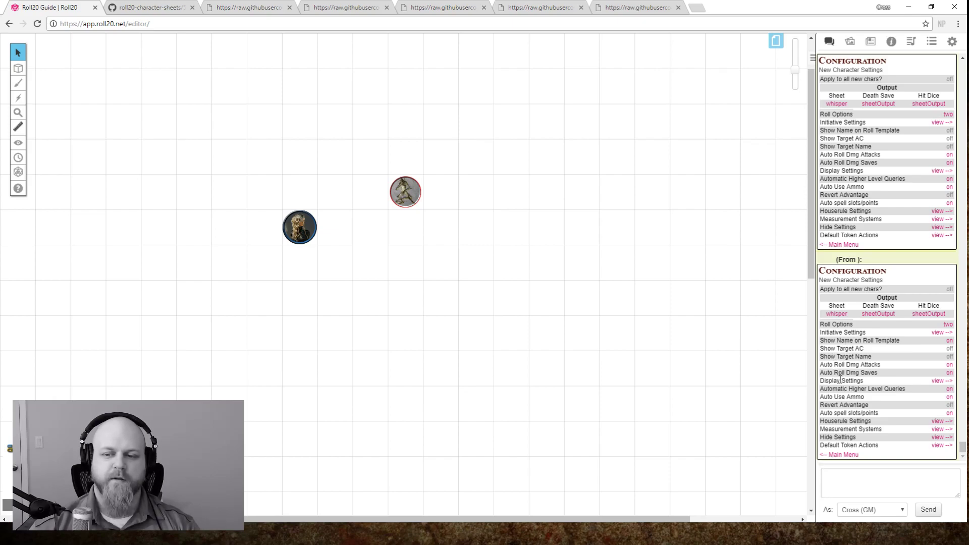
- Turn on Show Passive Skills and Show Crit Range in the Display Settings, and turn off Auto spell slots/points for new characters
left_click(942, 381)
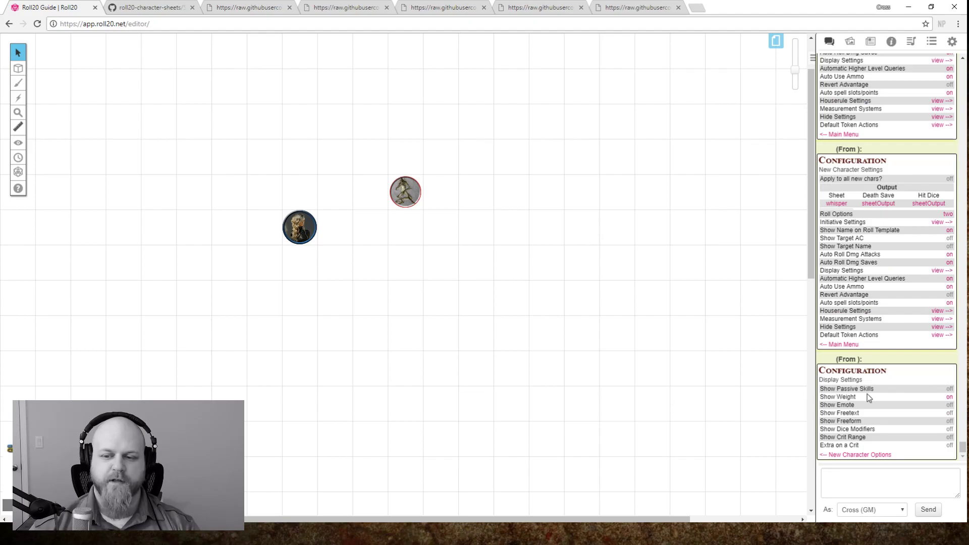
left_click(948, 388)
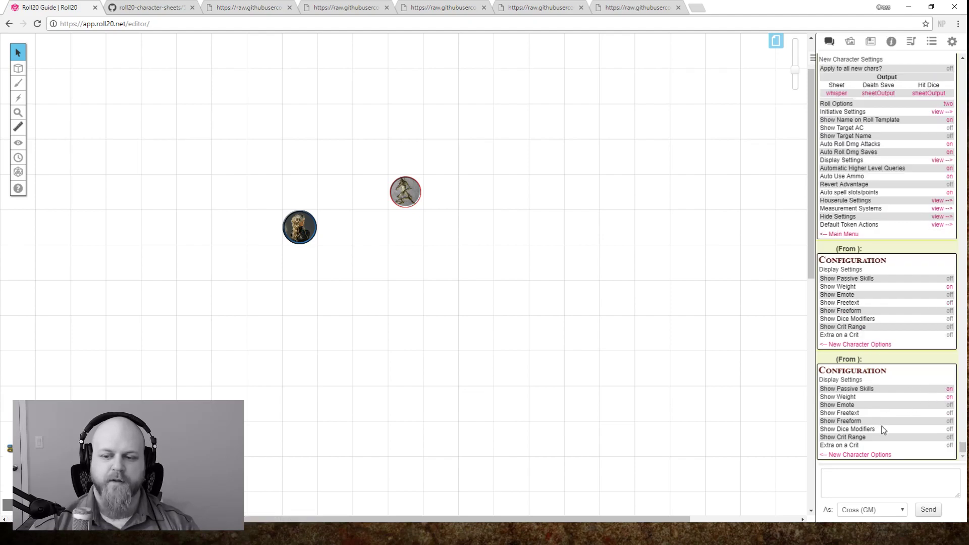
left_click(949, 437)
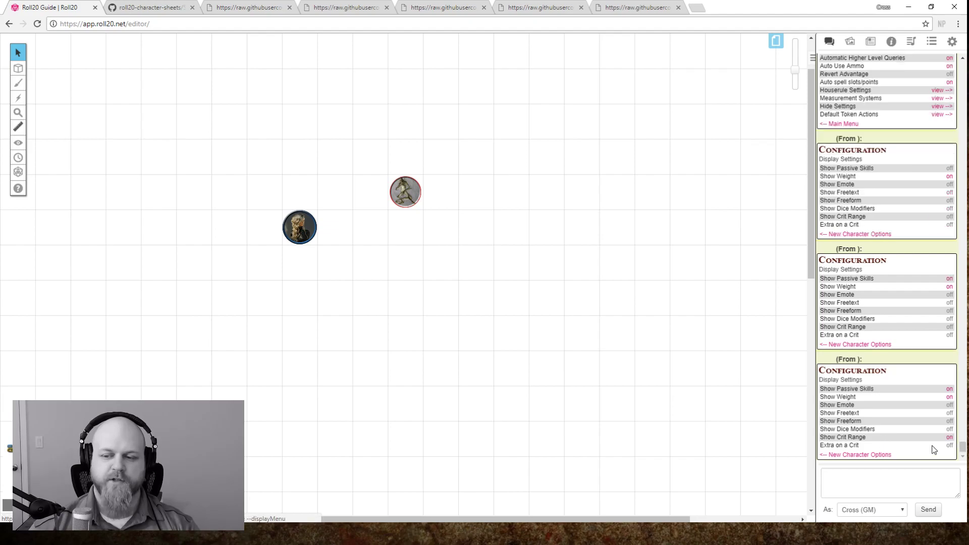
left_click(855, 455)
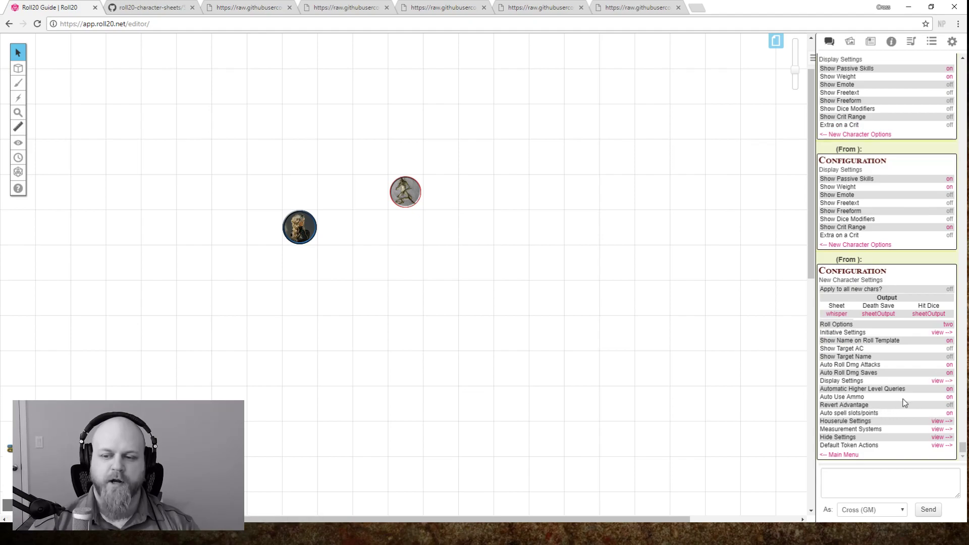
left_click(949, 414)
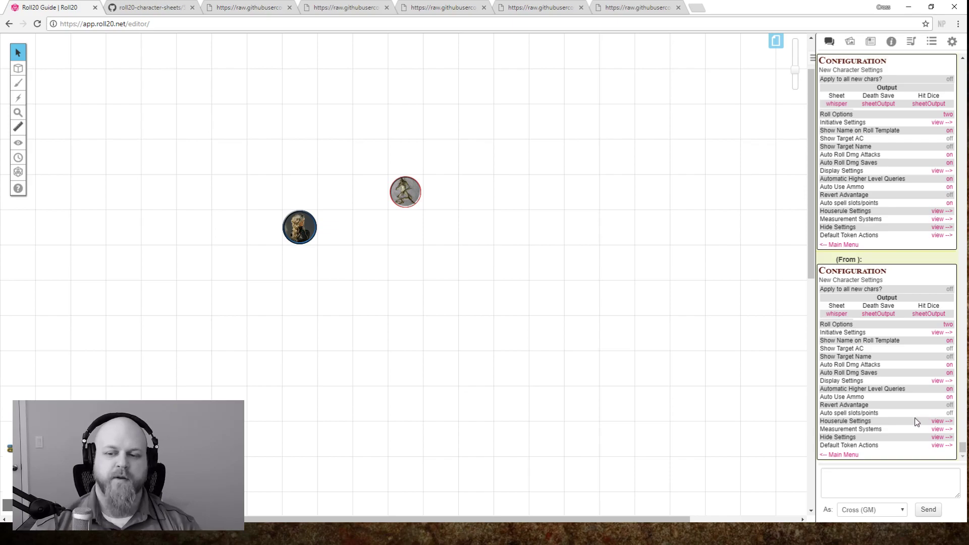
- Set HP Recovered Long Rest to None in the Houserule Settings
left_click(939, 422)
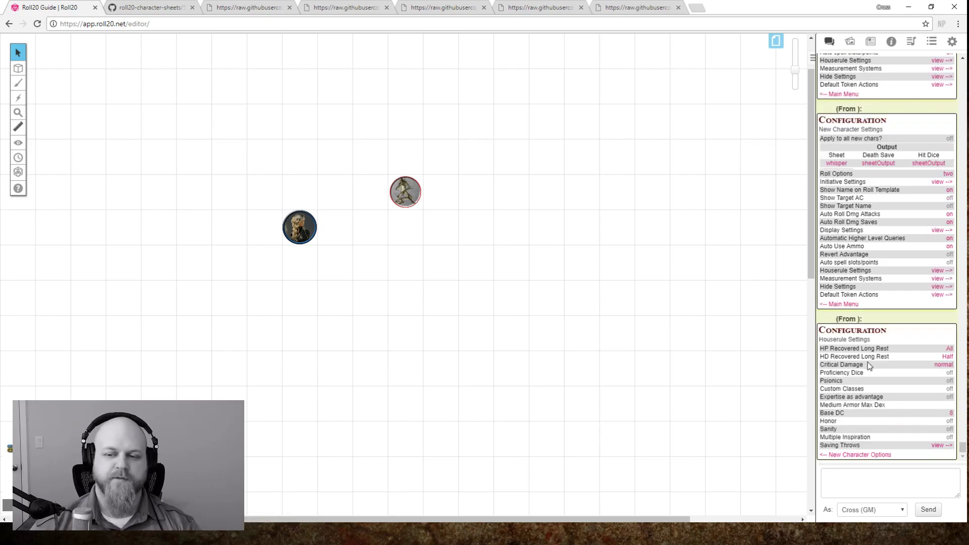
left_click(949, 348)
left_click(464, 276)
left_click(433, 296)
left_click(493, 314)
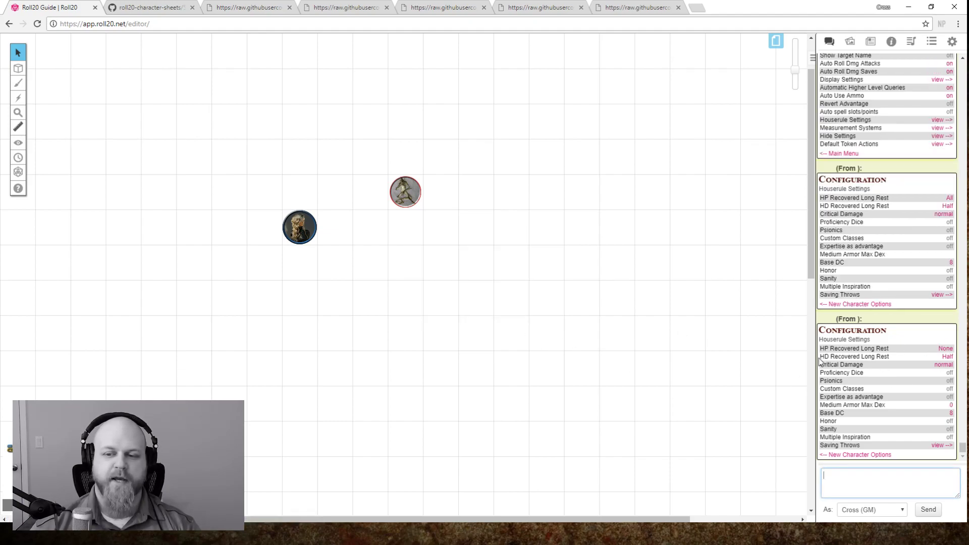
- Review the houserule and Measurement Systems settings for new characters and return to the New Character Settings
left_click_drag(822, 357, 853, 357)
left_click(849, 357)
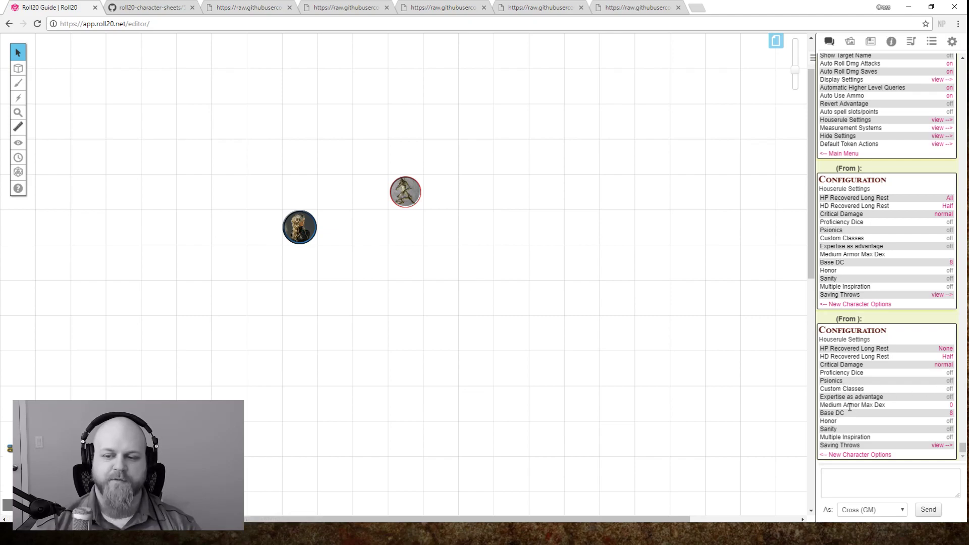
left_click(840, 455)
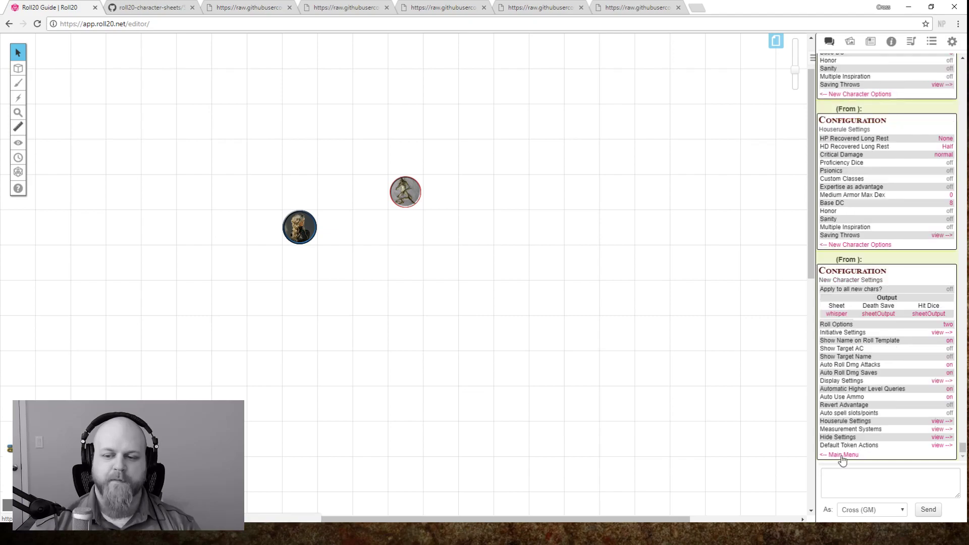
left_click(937, 429)
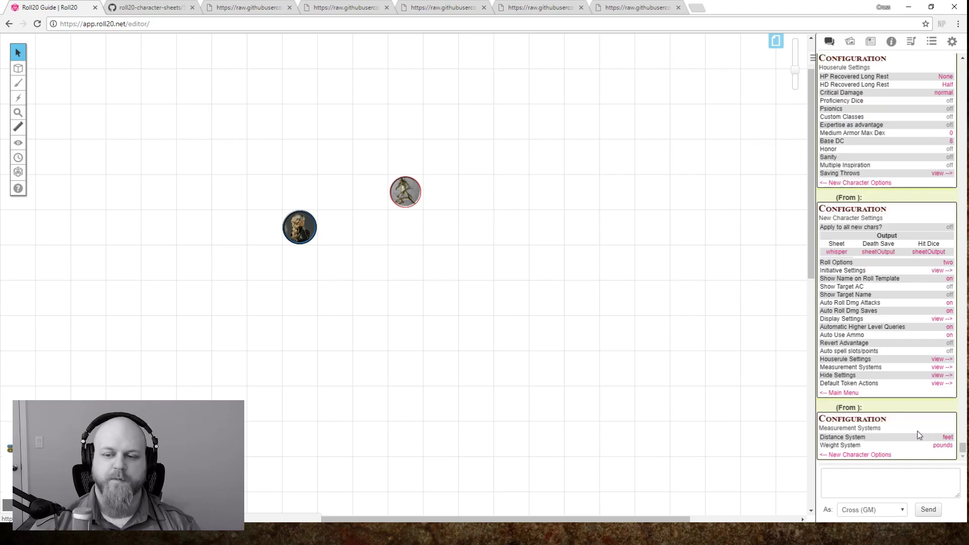
left_click(876, 456)
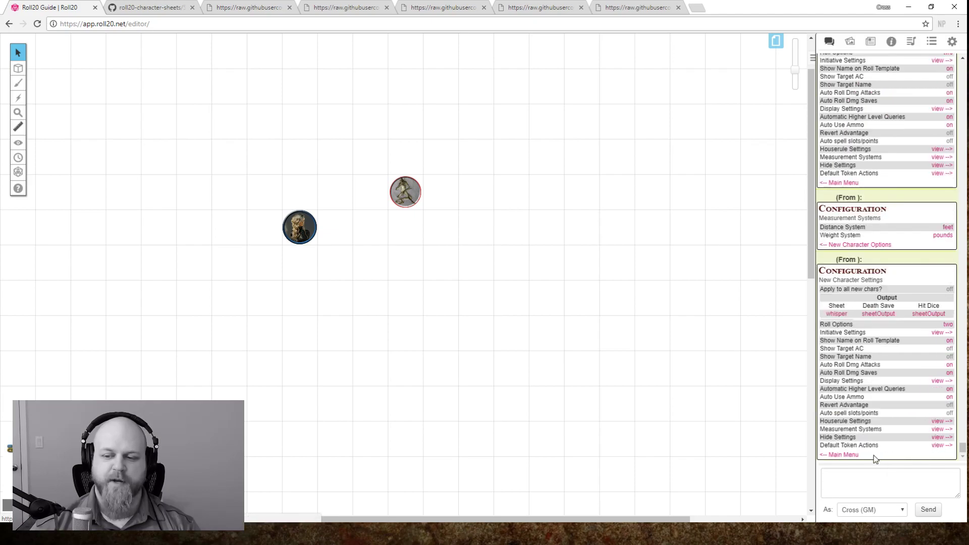
- Turn on Initiative and set Ability Checks to query in the Default Token Actions for new characters
left_click(938, 445)
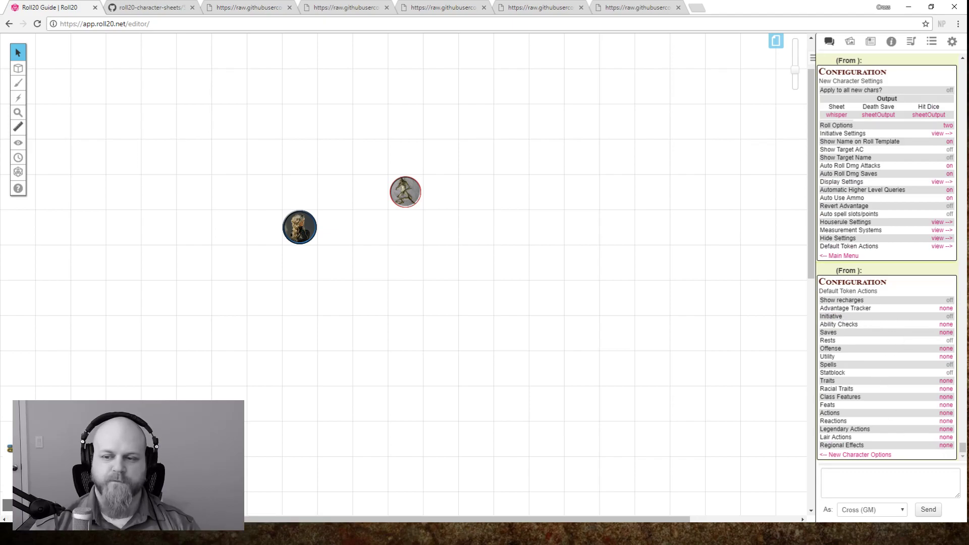
left_click(950, 316)
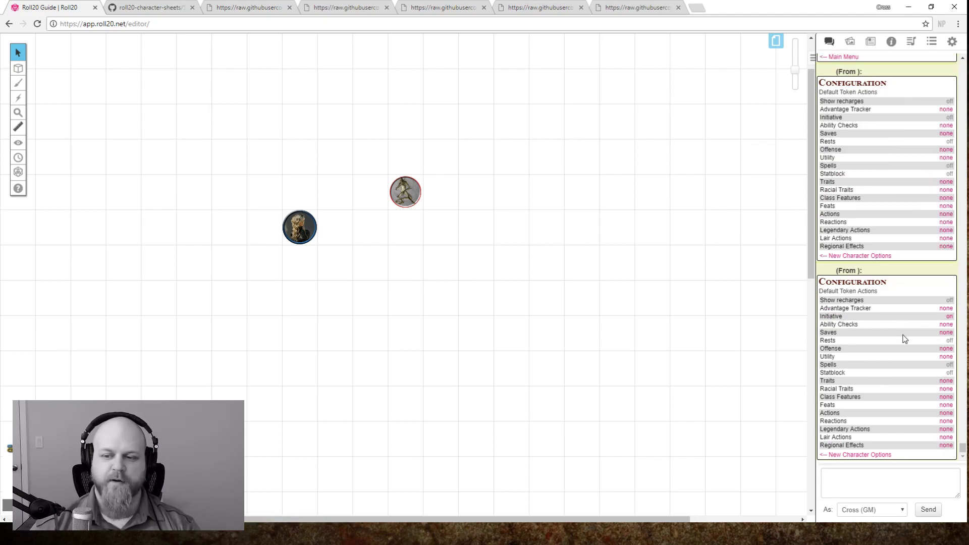
left_click(945, 325)
left_click(457, 277)
left_click(450, 295)
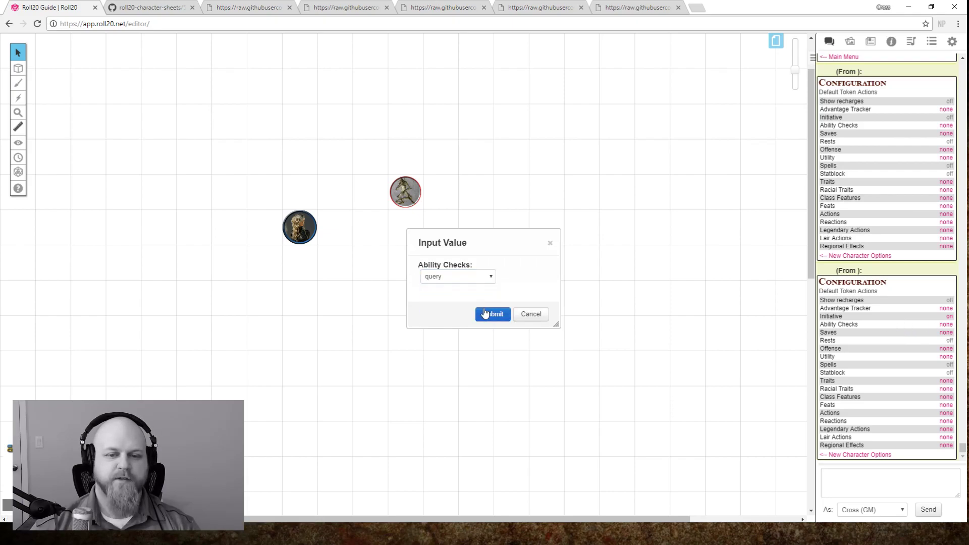
left_click(483, 313)
- Set Saves to query in the Default Token Actions
left_click(945, 332)
left_click(462, 272)
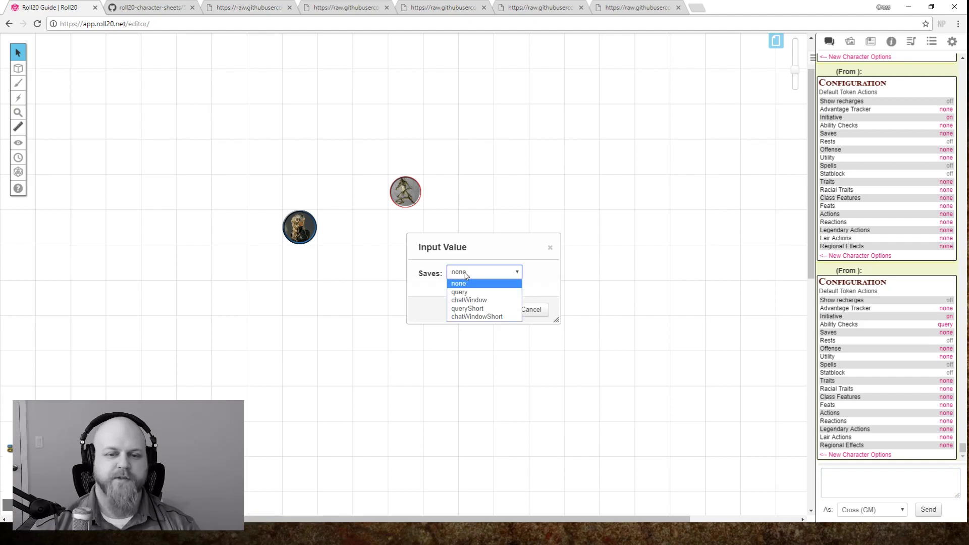
left_click(459, 292)
left_click(484, 309)
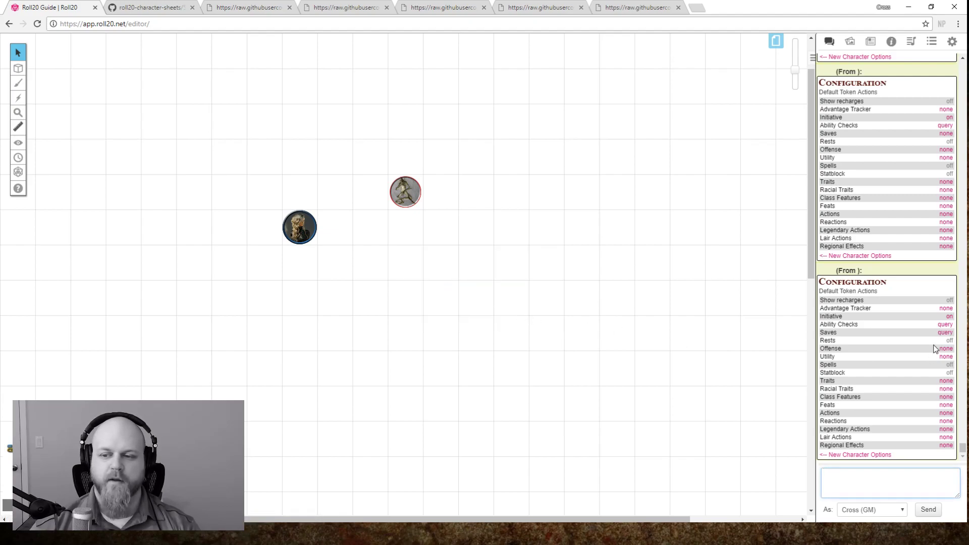
- Look through the available choices for Ability Checks and keep query
left_click(945, 324)
left_click(457, 277)
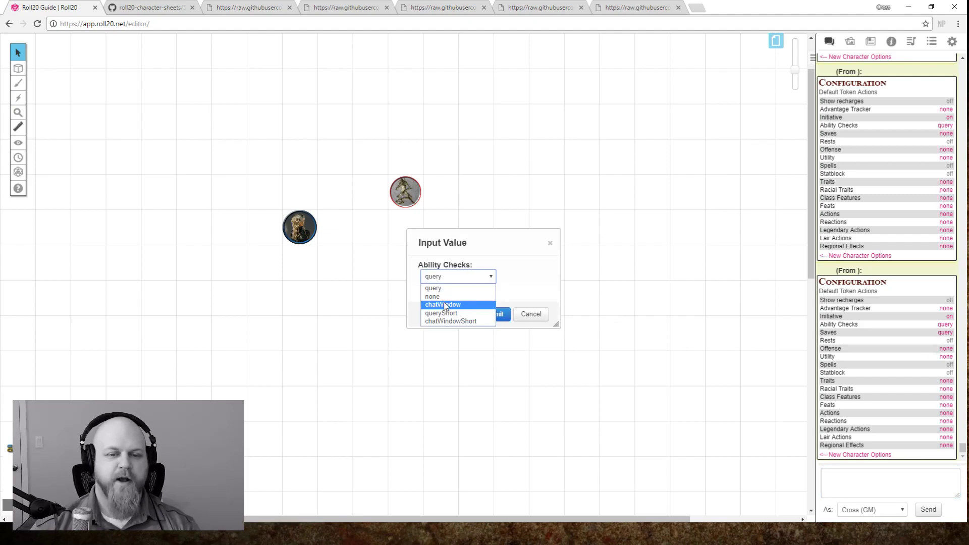
left_click(447, 280)
left_click(482, 314)
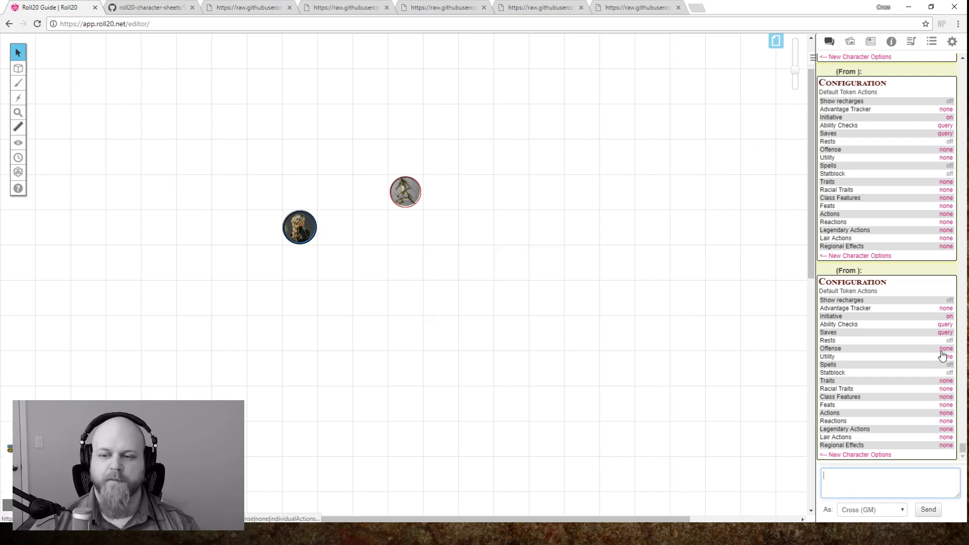
- Turn on Spells and Statblock and set Actions to individualActions in the Default Token Actions
left_click(951, 367)
left_click(949, 373)
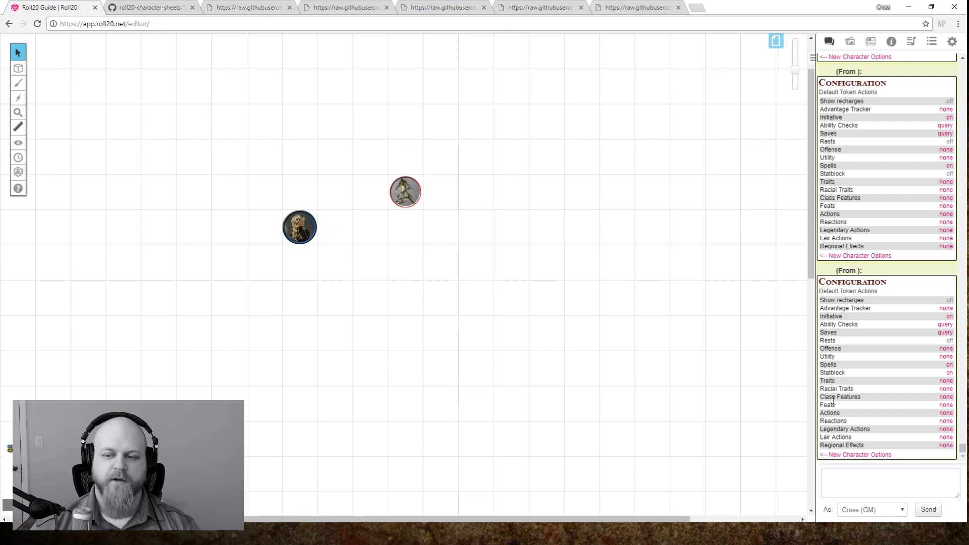
left_click(946, 412)
left_click(501, 277)
left_click(483, 294)
left_click(492, 310)
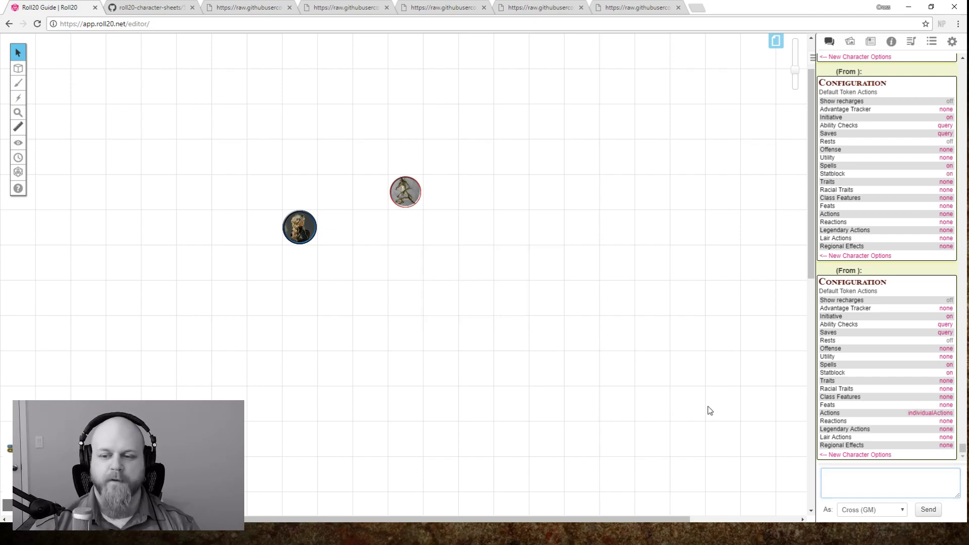
- Turn on Show ammo recovery buttons in the Character Sheet Enhancements and return to the configuration's main menu
left_click(840, 454)
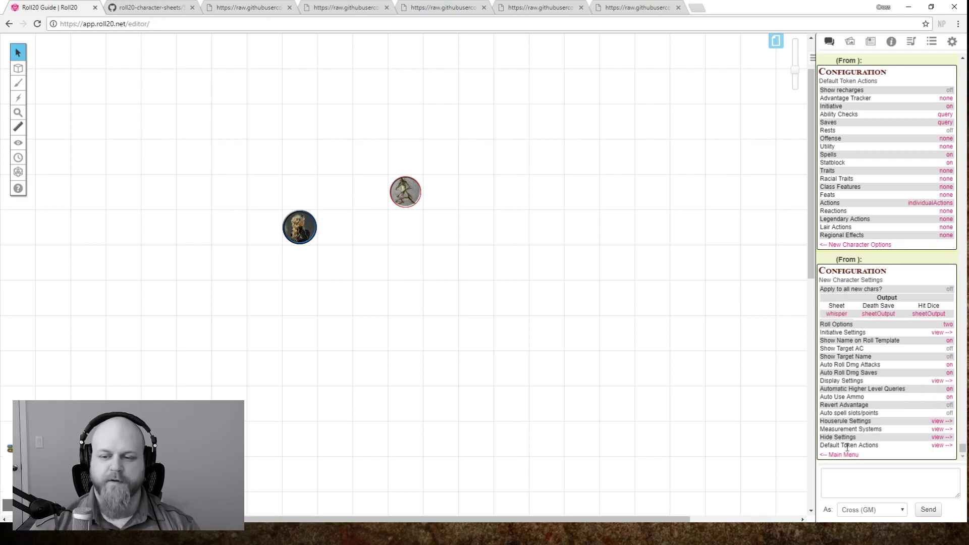
left_click(842, 455)
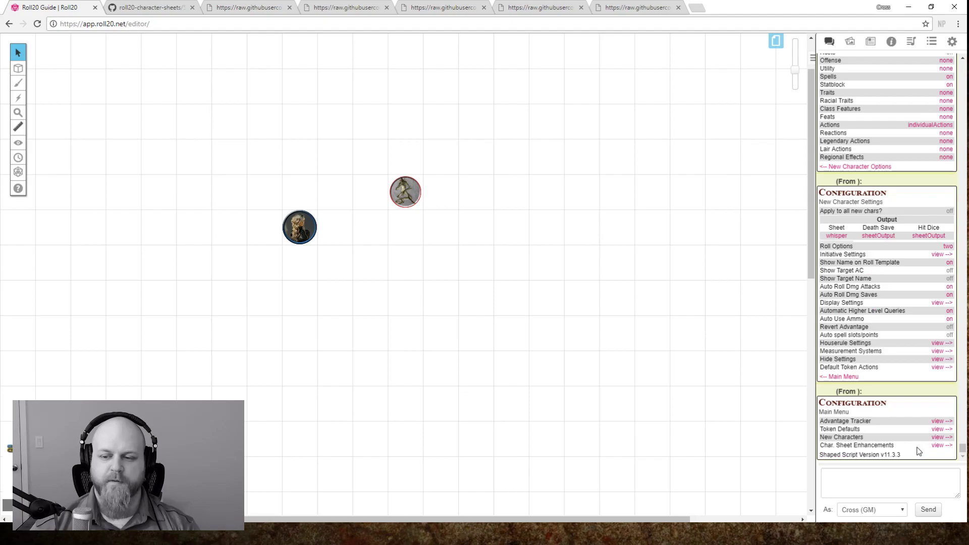
left_click(939, 446)
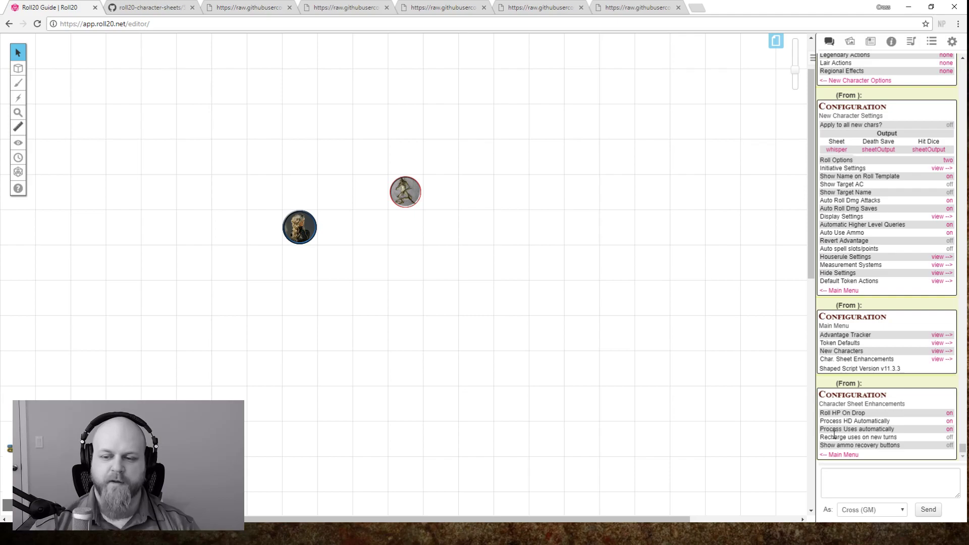
left_click_drag(911, 433, 902, 442)
left_click(913, 448)
left_click(949, 446)
left_click(842, 455)
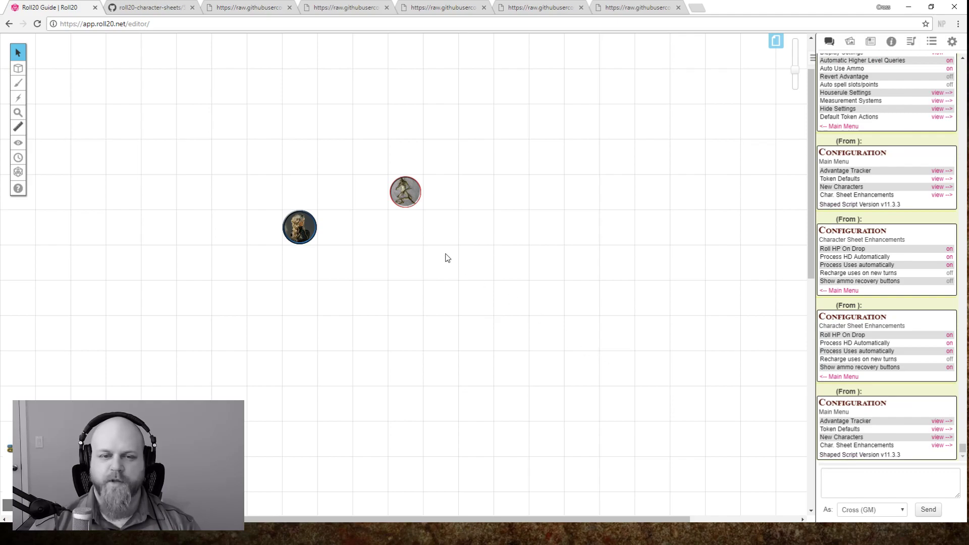
- Review the ImportMonster and ImportSpell macros, saving each without edits
left_click(910, 42)
left_click(931, 41)
left_click(858, 177)
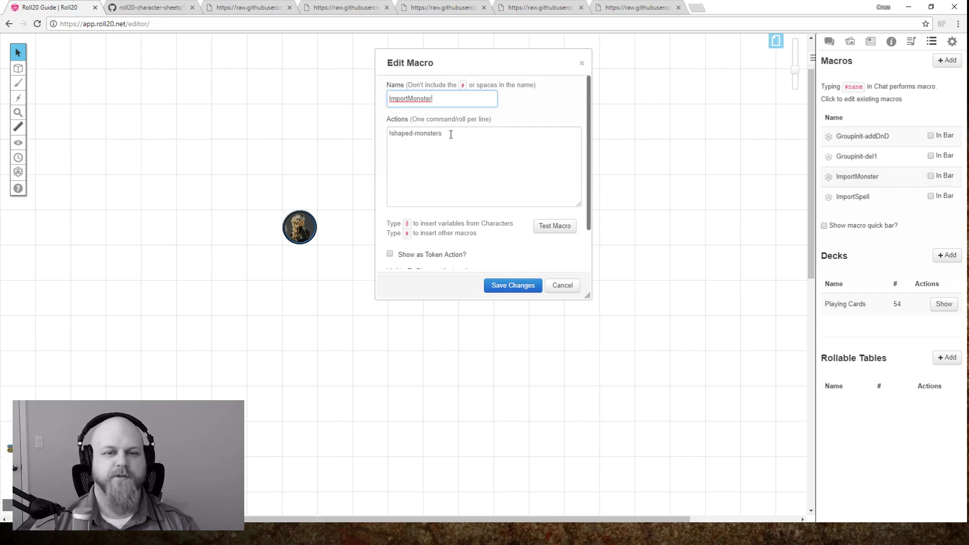
left_click(509, 286)
left_click(880, 197)
left_click(514, 284)
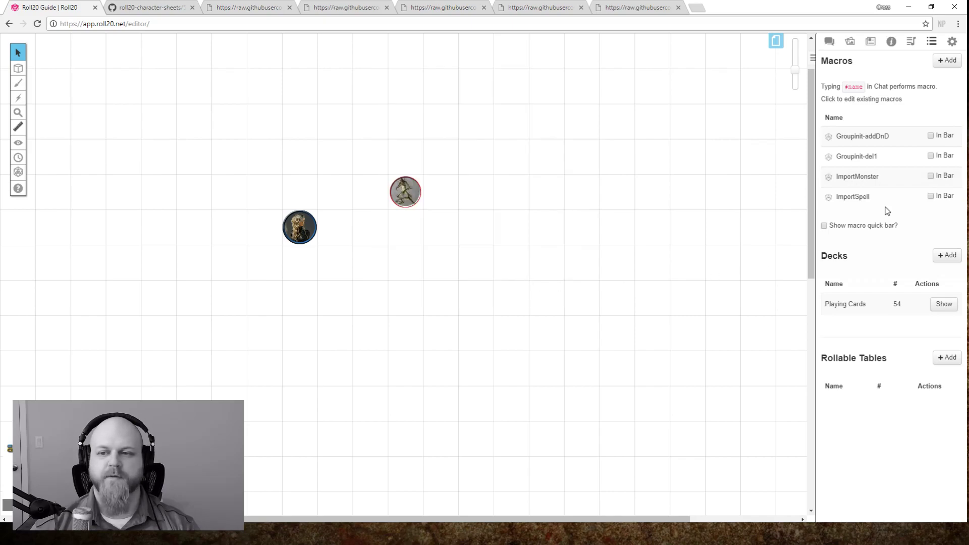
- Add the ImportMonster and ImportSpell macros to the macro quick bar and show the bar
left_click(931, 175)
left_click(930, 197)
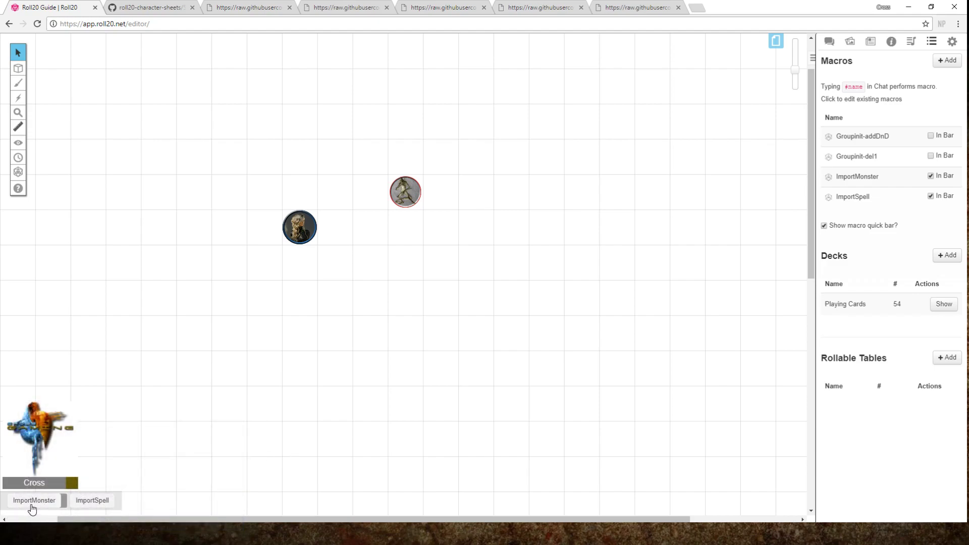
- Color the ImportMonster macro button bright green (#00ff00)
right_click(64, 501)
key("Escape")
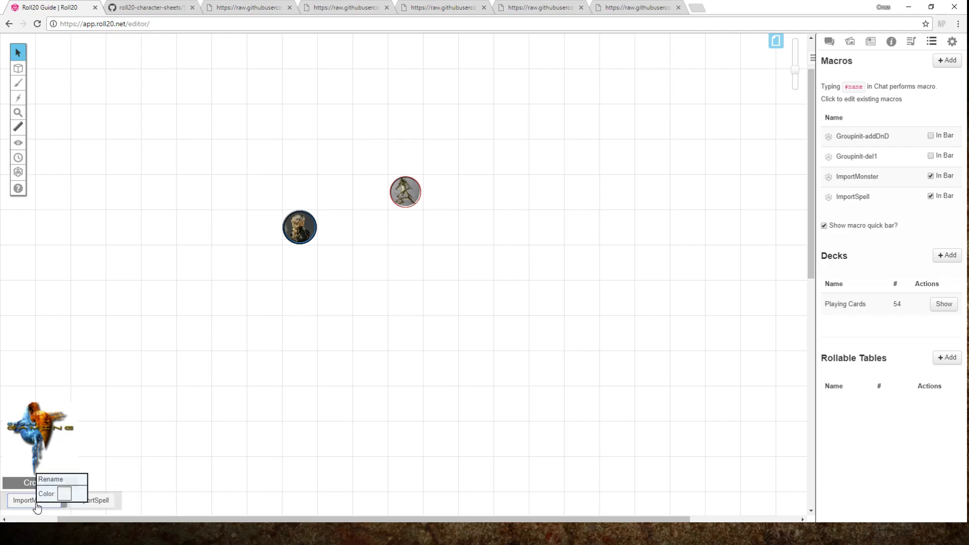
left_click(66, 495)
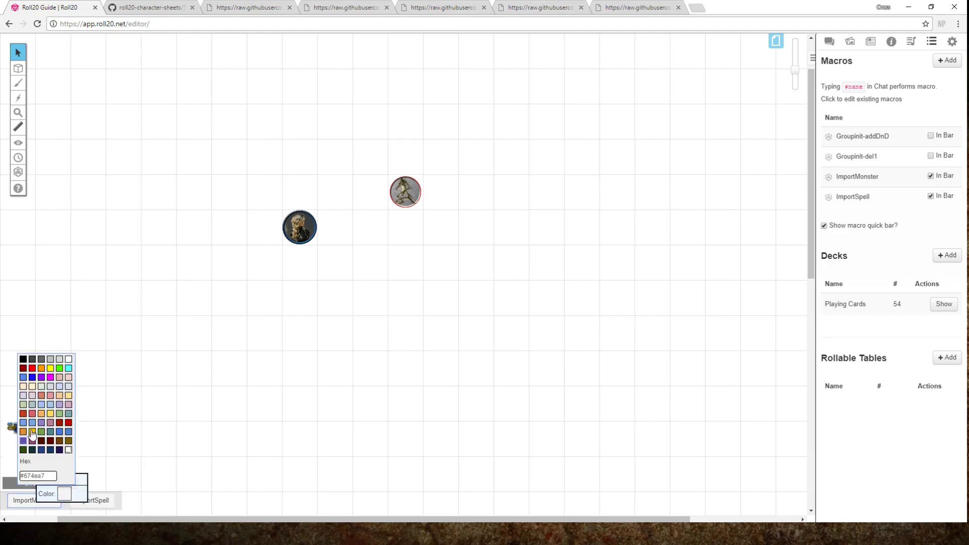
left_click(60, 369)
- Color both the ImportMonster and ImportSpell macro buttons red (#ff0000)
right_click(64, 501)
left_click(75, 492)
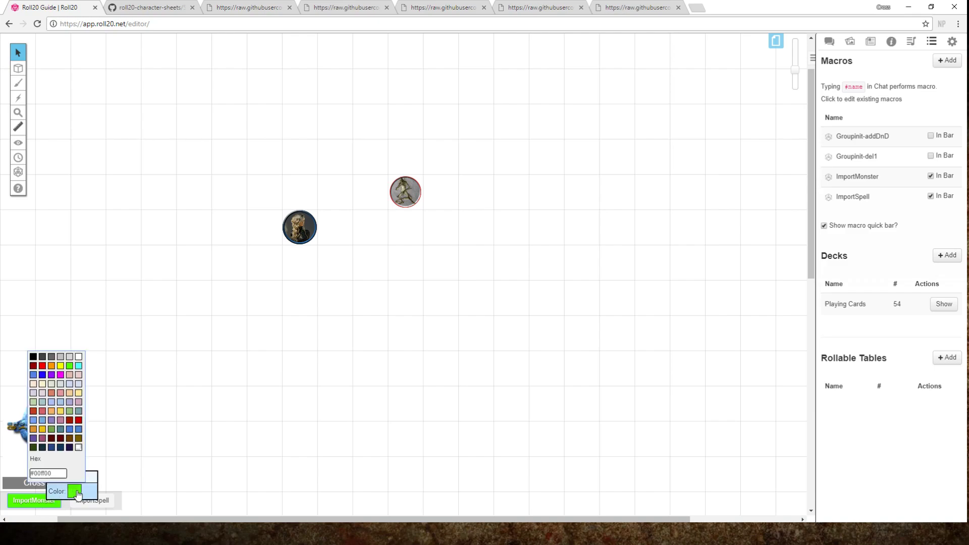
left_click(43, 368)
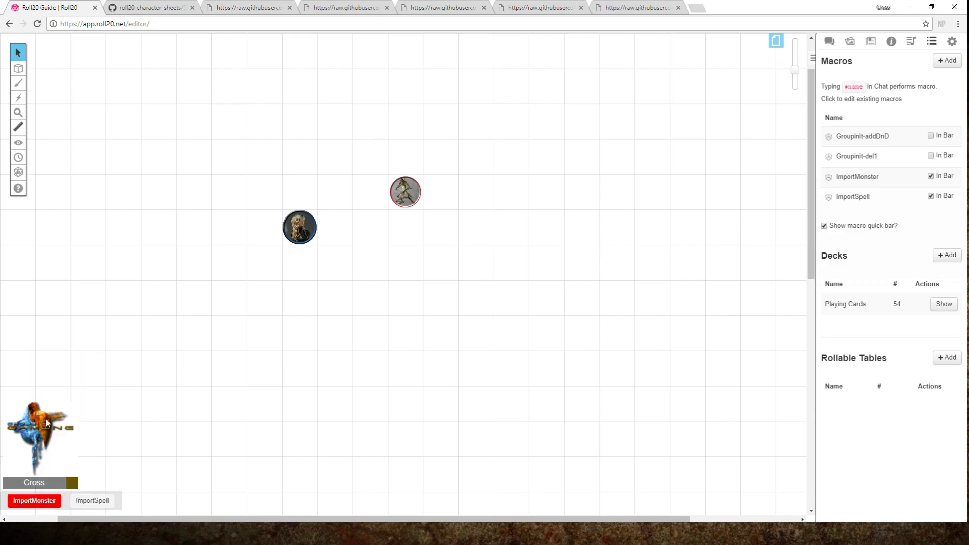
right_click(95, 502)
left_click(125, 491)
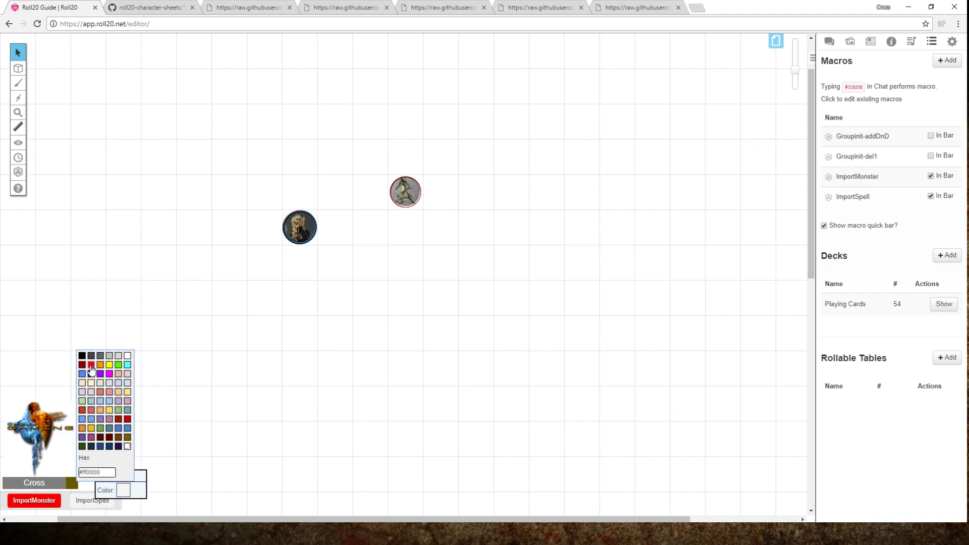
left_click(91, 369)
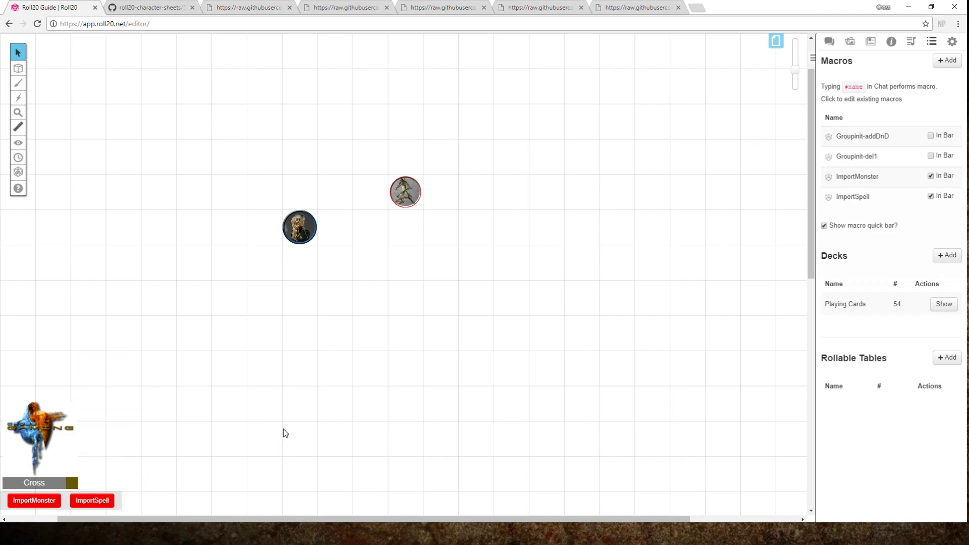
- Select the monster token, run ImportMonster and try to import the Barbed Devil with Monster by query
left_click(828, 41)
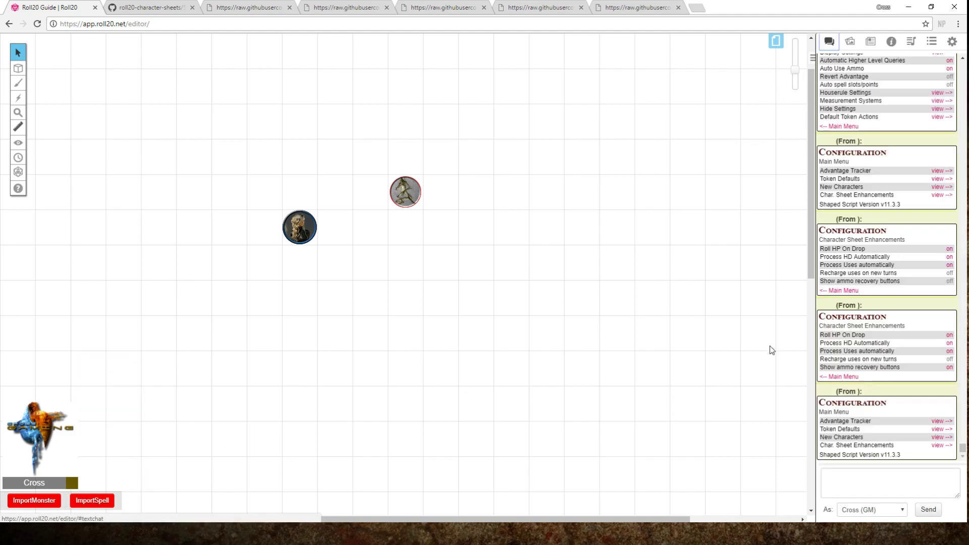
left_click(412, 201)
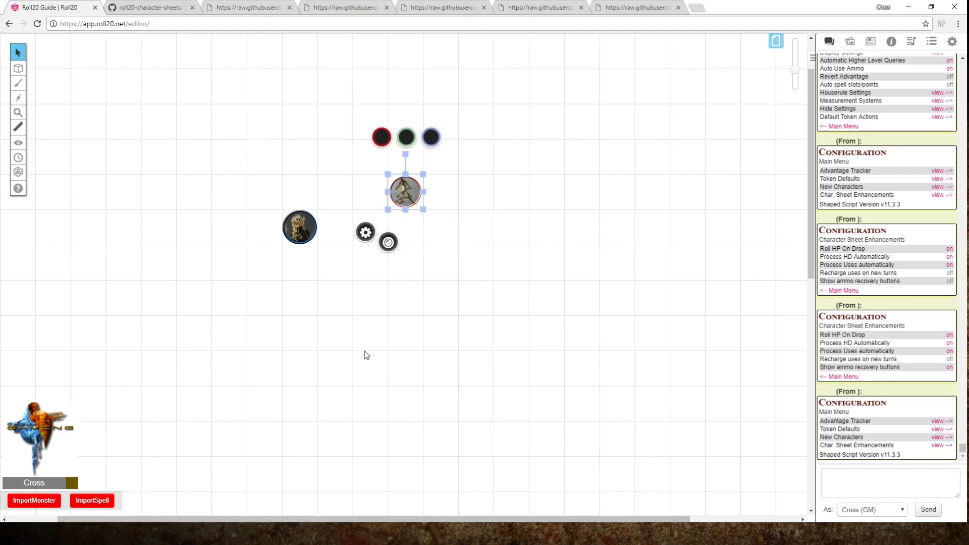
left_click(34, 500)
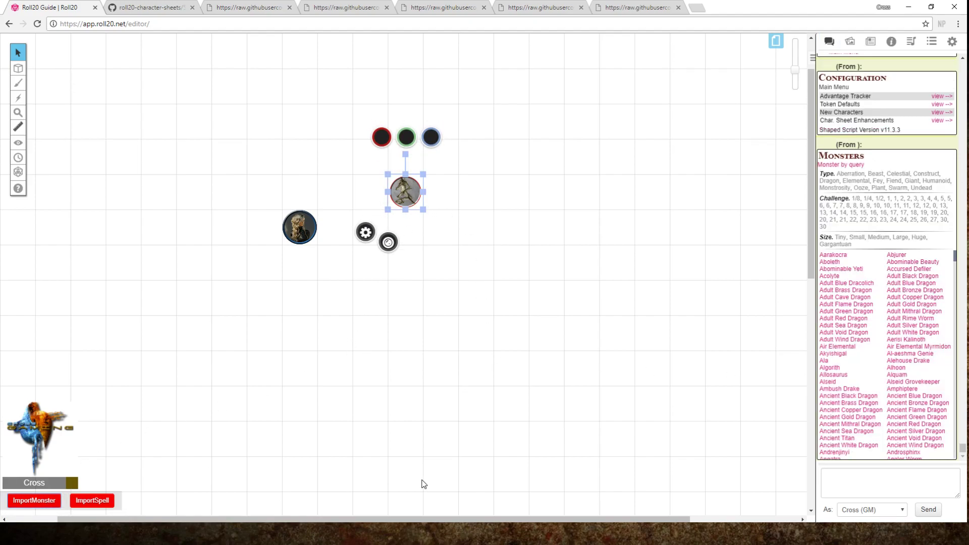
left_click(849, 167)
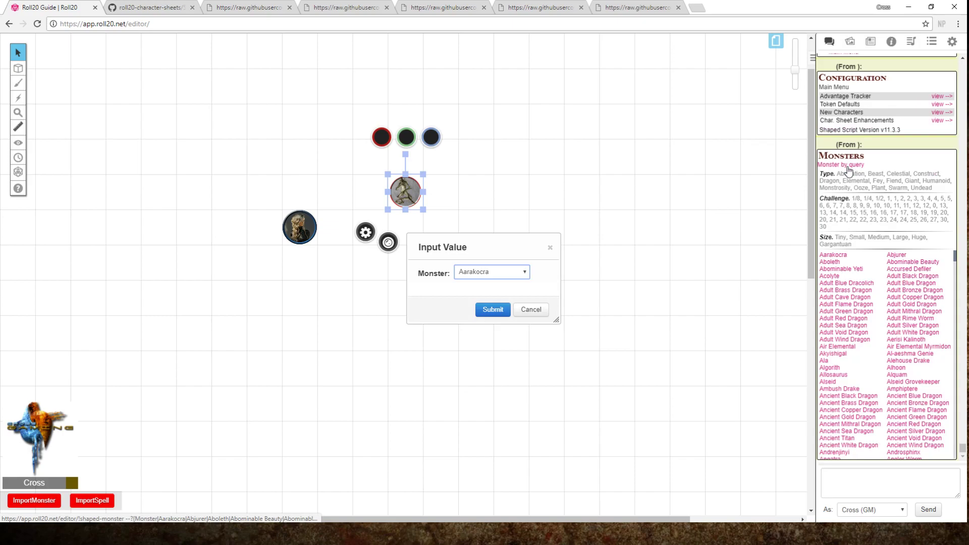
type("bar")
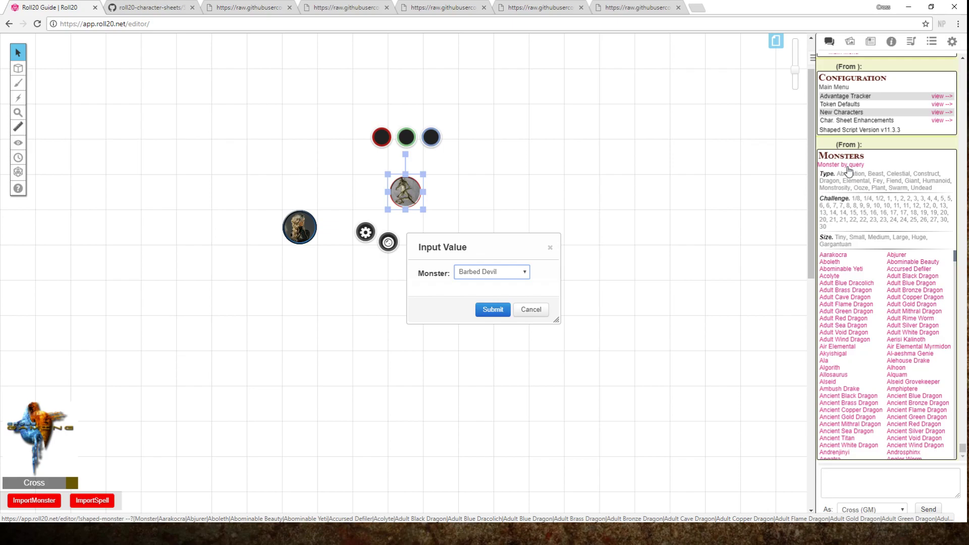
key("Return")
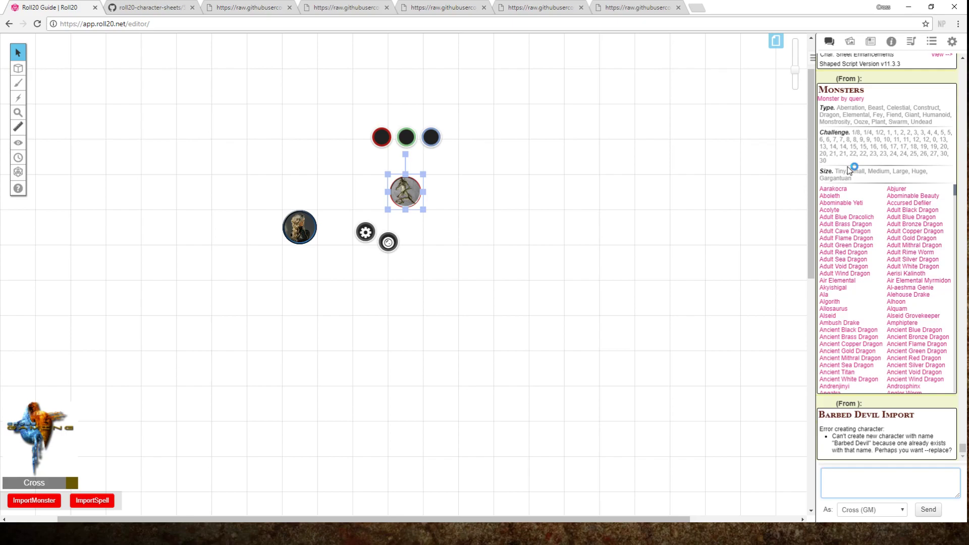
- Delete the existing Barbed Devil character from the journal
left_click(870, 43)
right_click(873, 124)
left_click(895, 160)
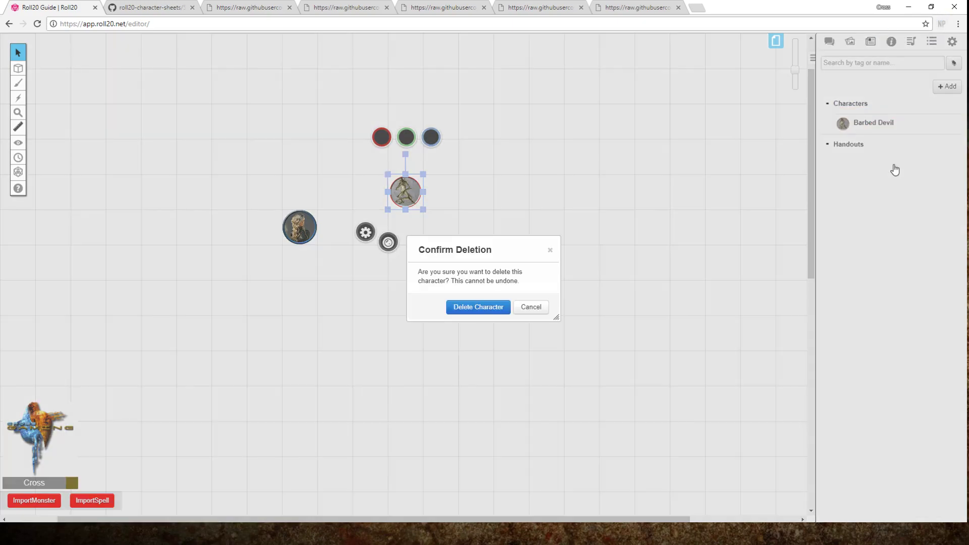
left_click(478, 307)
- Import the Barbed Devil again from the chat's monster list, using Monster by query for the selected token
left_click(829, 42)
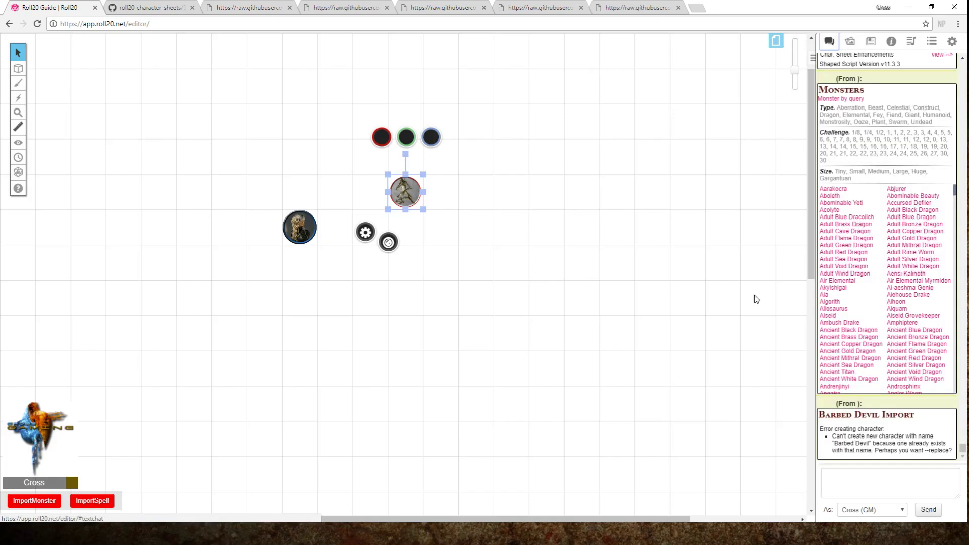
left_click(856, 102)
type("bar")
key("Return")
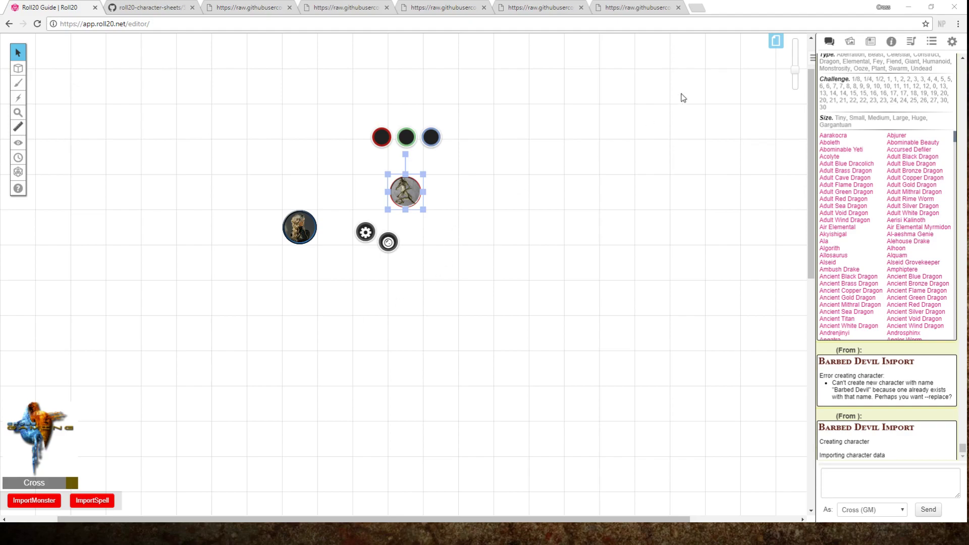
- Delete the half-imported Barbed Devil character from the journal
left_click(870, 41)
right_click(873, 124)
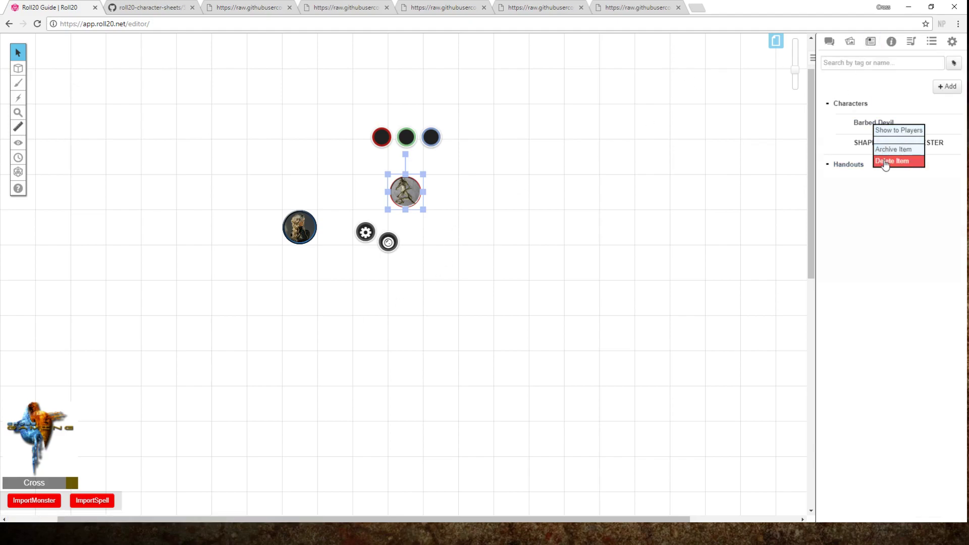
left_click(884, 161)
left_click(469, 306)
- Run ImportMonster for the selected token and import Barbed Devil using Monster by query
left_click(830, 42)
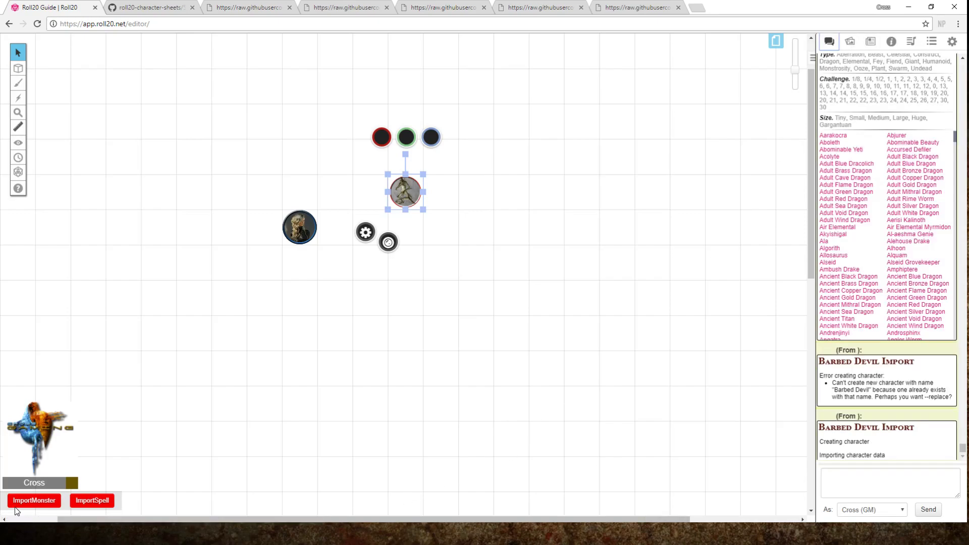
left_click(30, 501)
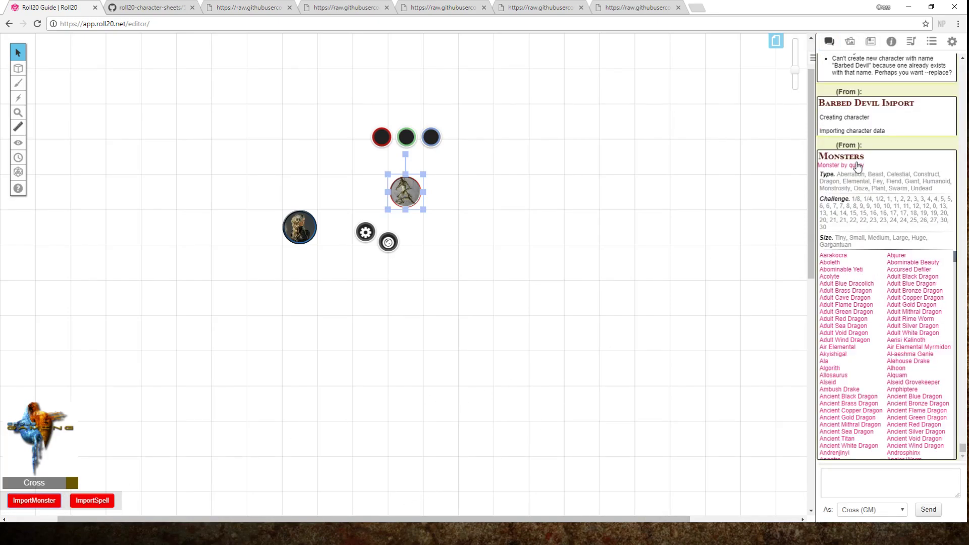
left_click(856, 166)
type("barb")
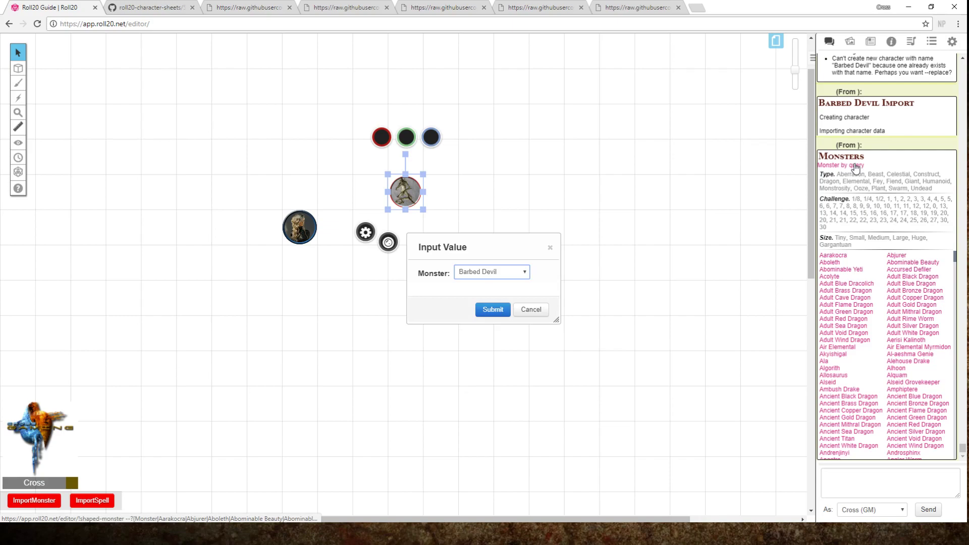
key("Return")
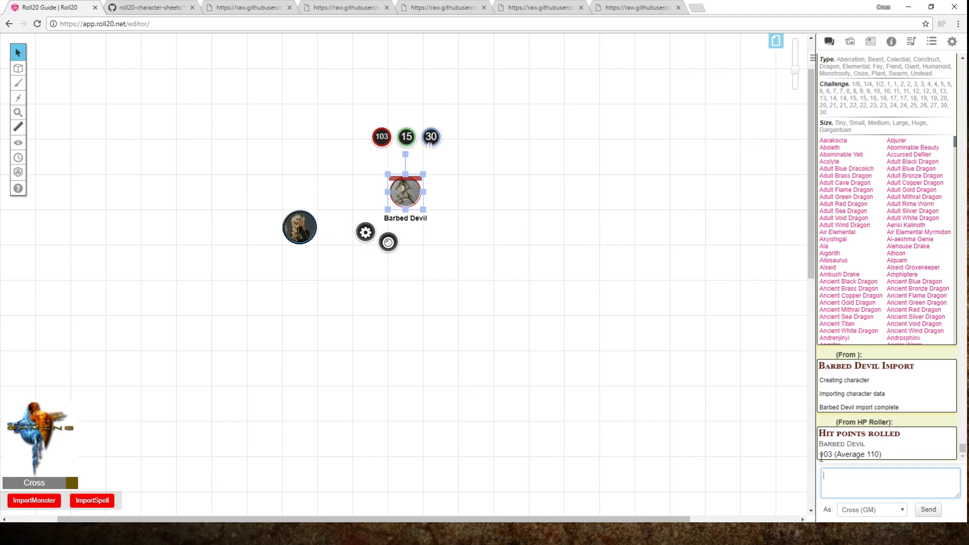
left_click(605, 309)
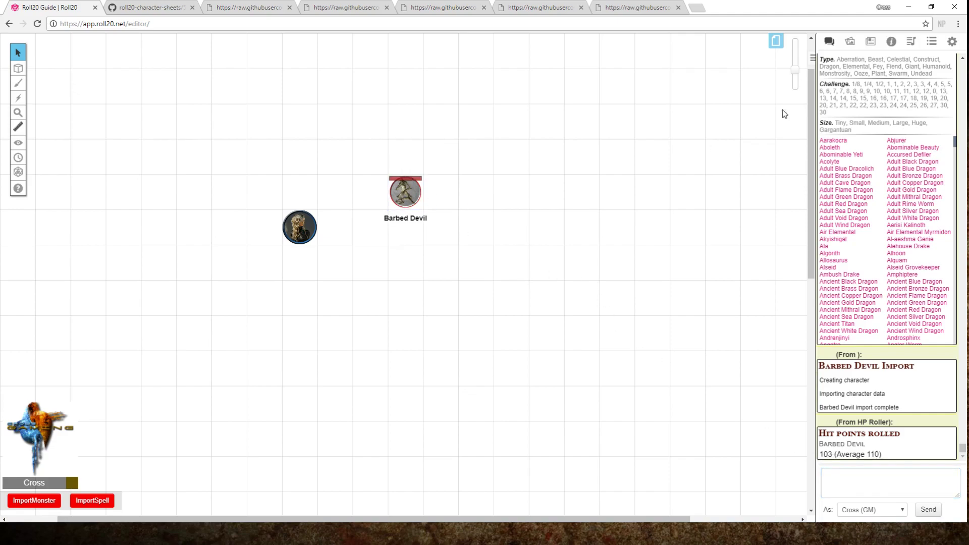
- Place a second Barbed Devil token on the map from the journal, two squares to the right of the first
left_click(850, 42)
left_click(870, 41)
left_click_drag(881, 123, 476, 193)
left_click(531, 165)
left_click(555, 223)
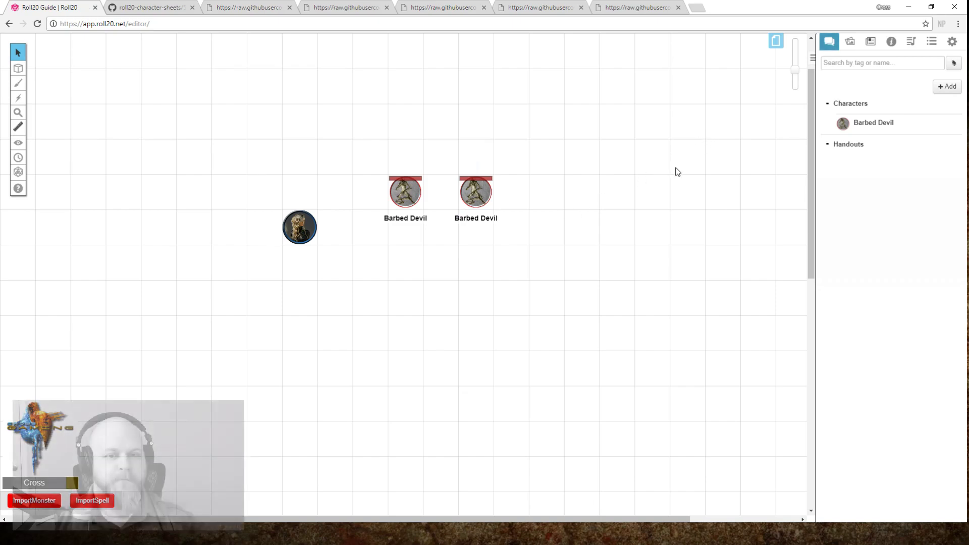
- Move the second Barbed Devil token directly above the first and bring the first token to the front
left_click(474, 195)
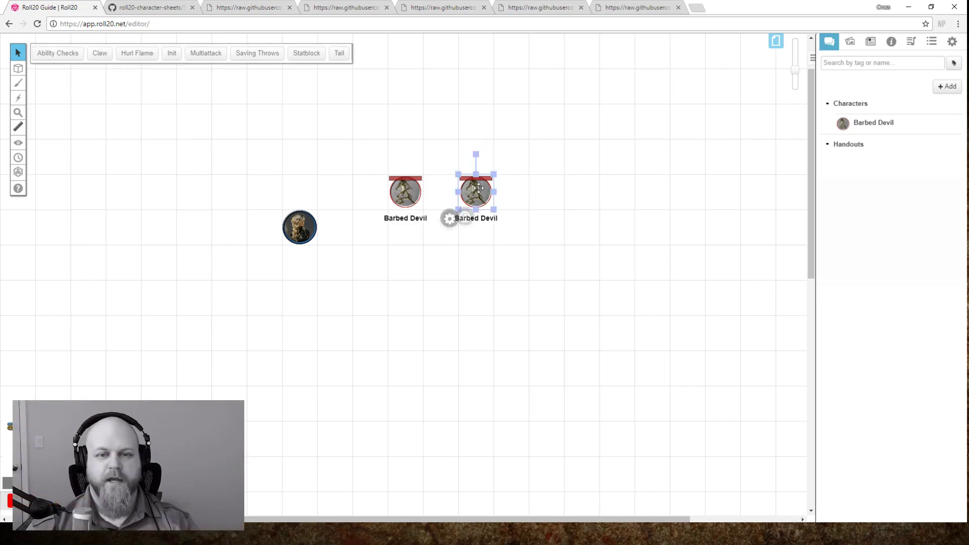
left_click_drag(474, 195, 405, 157)
left_click(493, 212)
right_click(423, 206)
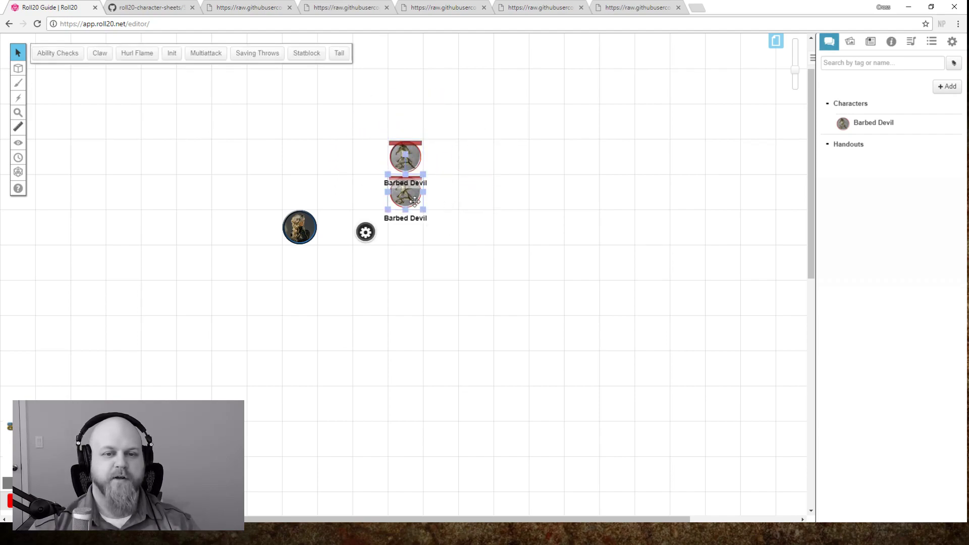
left_click(448, 277)
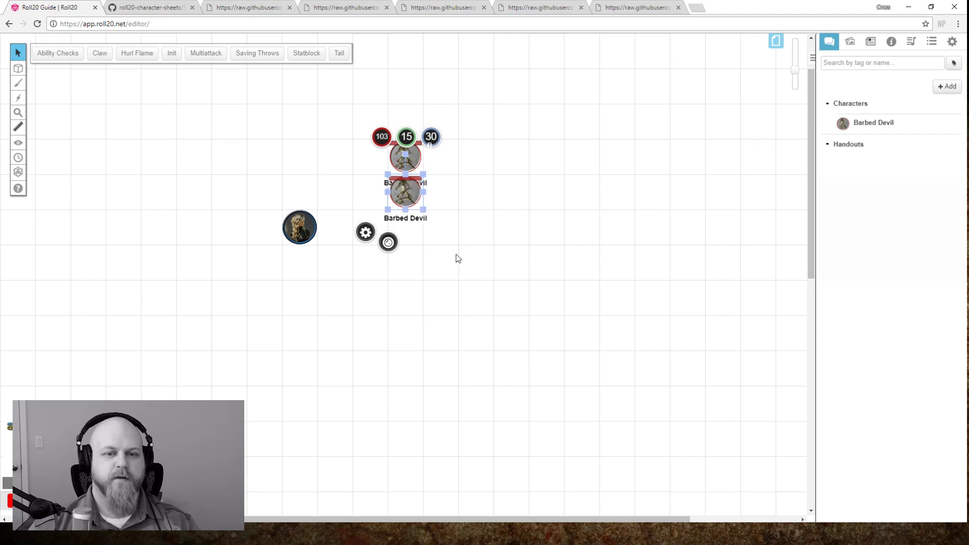
left_click(466, 240)
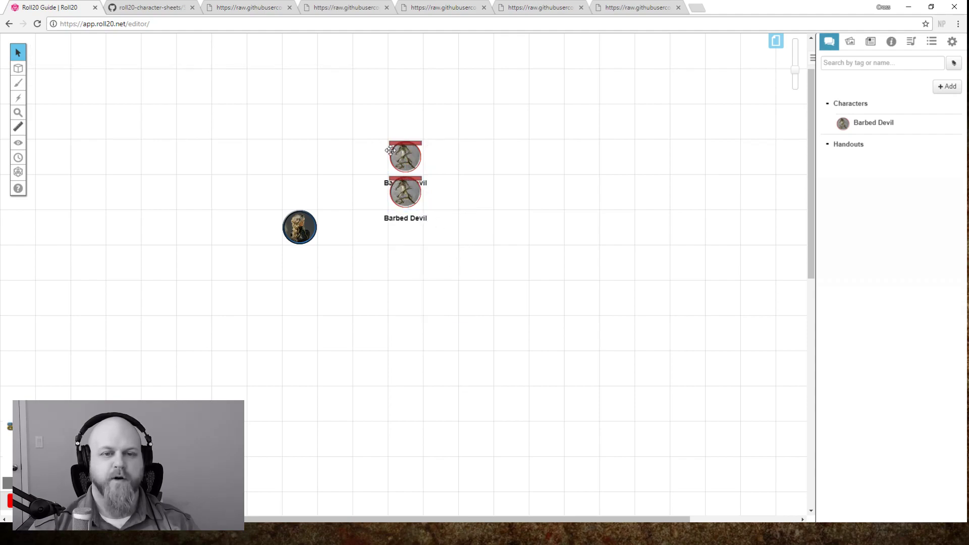
- Set the Bar 1 maximum of the lower Barbed Devil token to 15
double_click(397, 188)
left_click(529, 128)
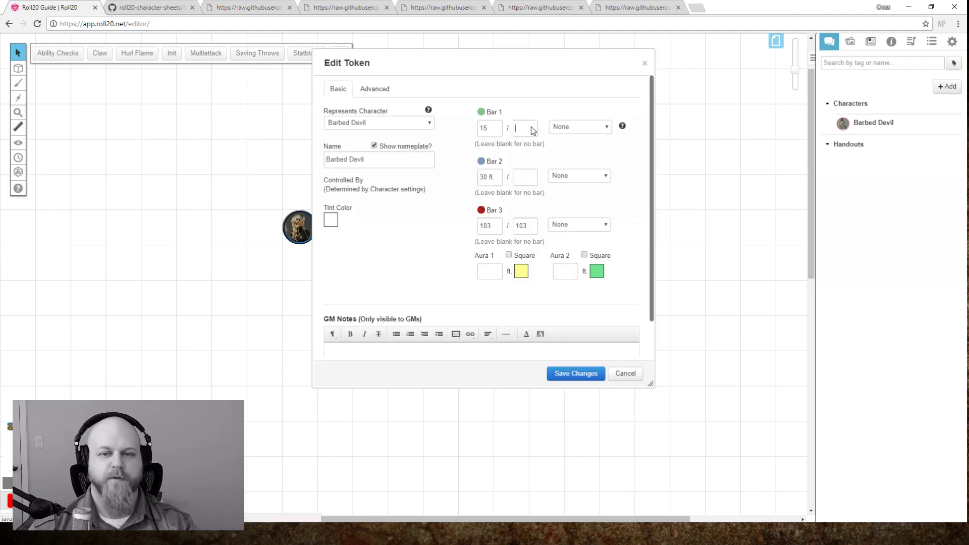
type("15")
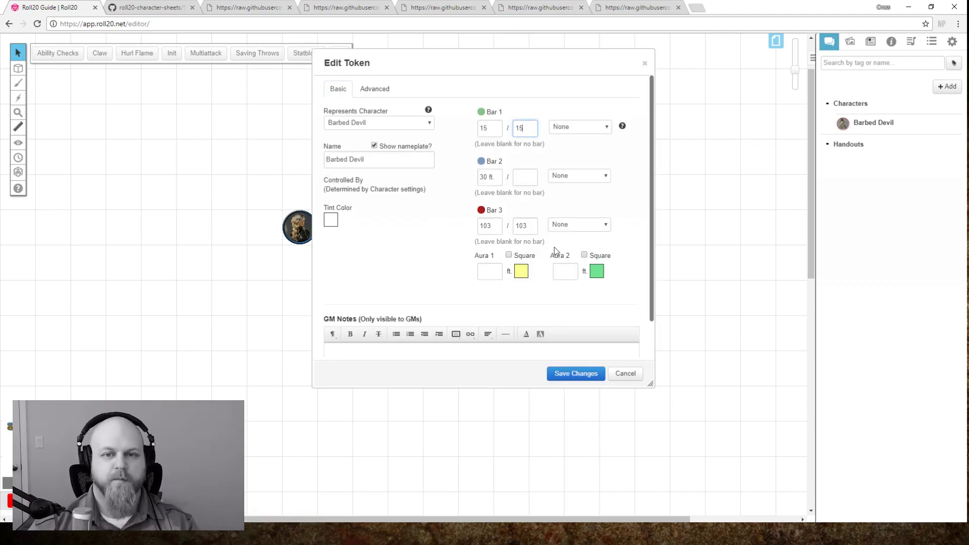
left_click(572, 374)
left_click(505, 259)
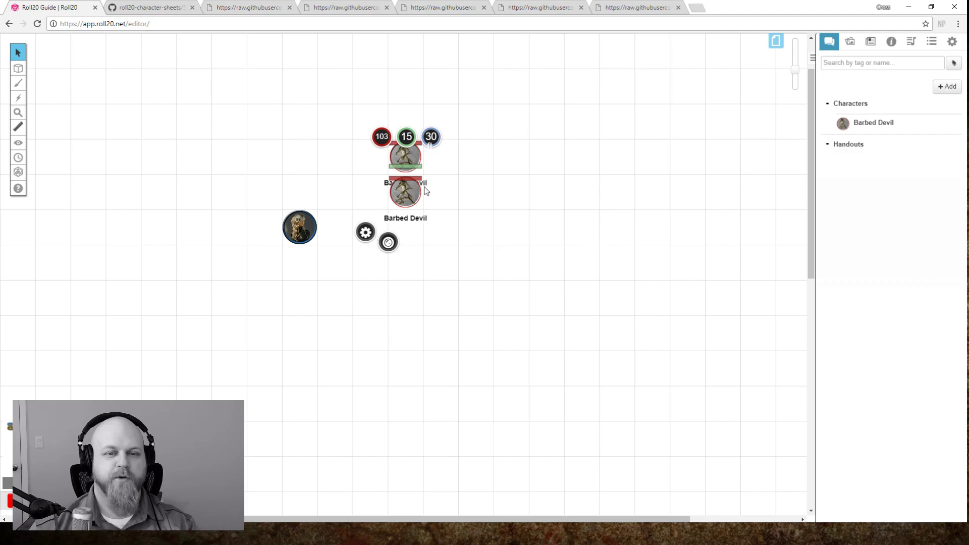
- Bring the upper Barbed Devil token to the front and try moving it up one square
left_click(405, 156)
right_click(403, 159)
left_click(411, 222)
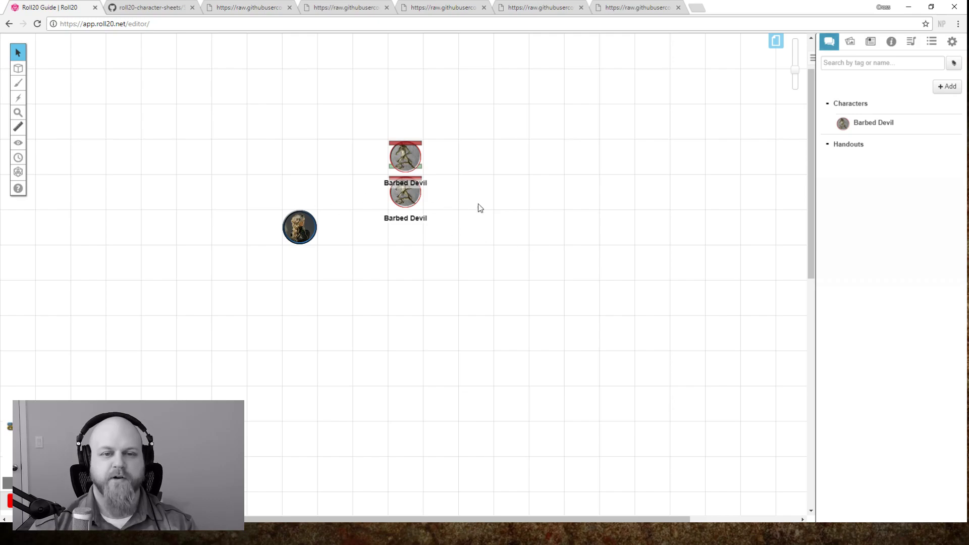
left_click(406, 158)
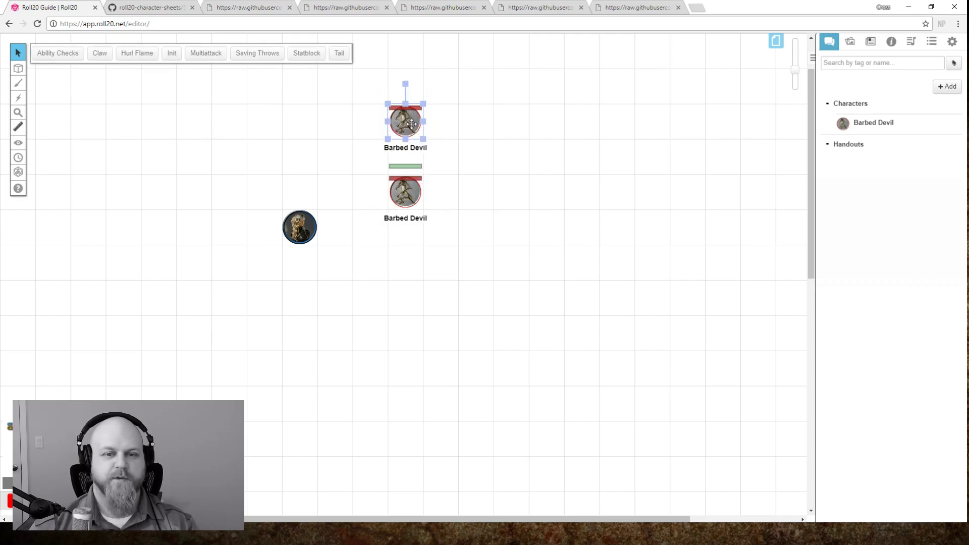
left_click(458, 186)
- Clear the Bar 1 maximum of the lower Barbed Devil token
double_click(403, 192)
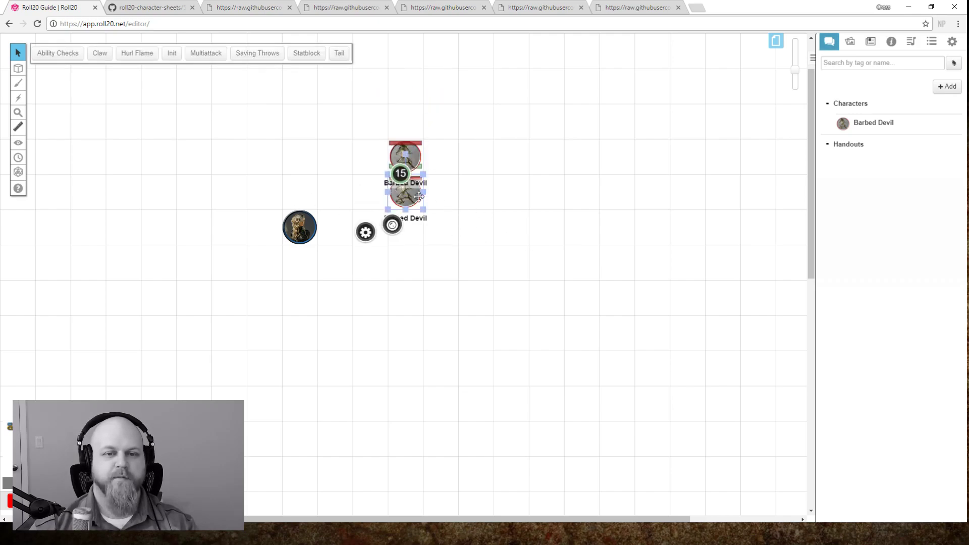
double_click(525, 129)
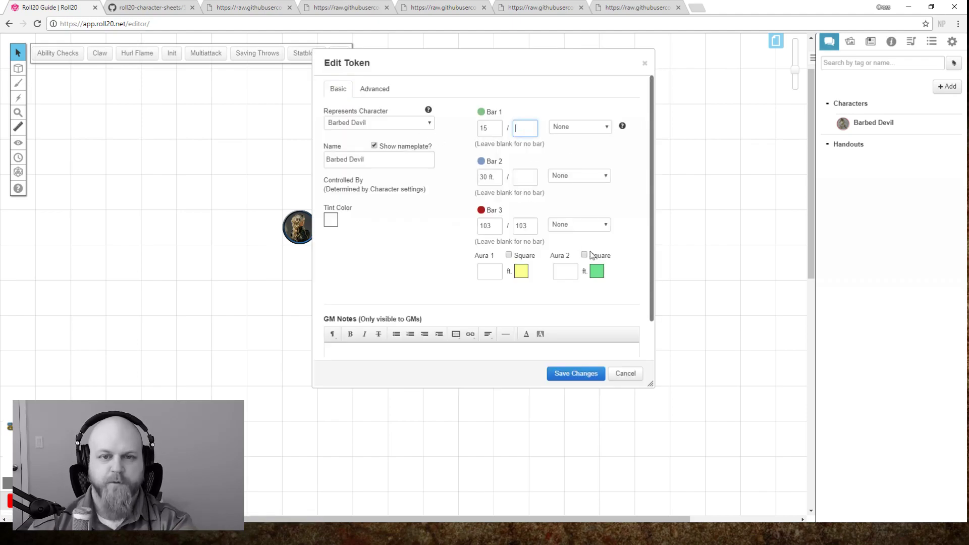
left_click(580, 374)
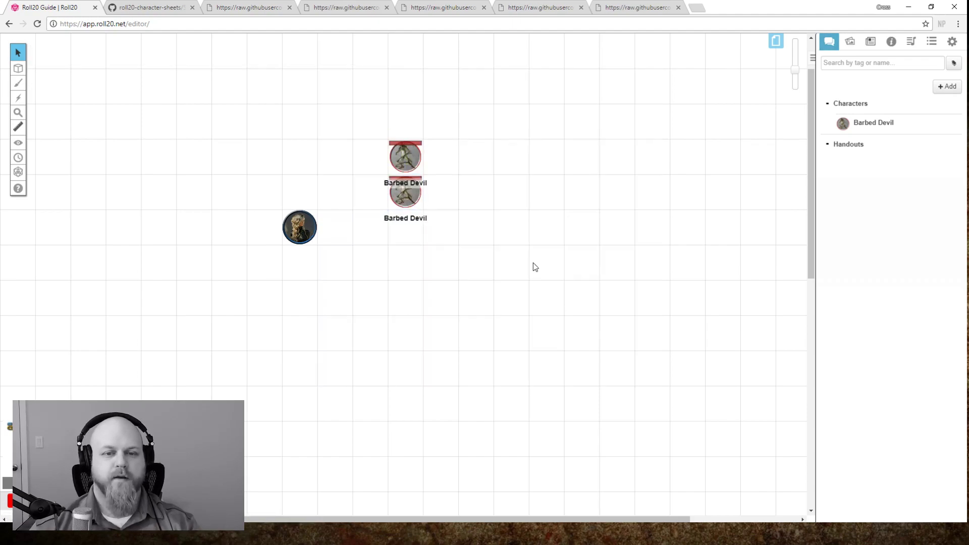
- Bring the lower Barbed Devil token to the front of the overlapping pair
left_click(405, 205)
right_click(405, 207)
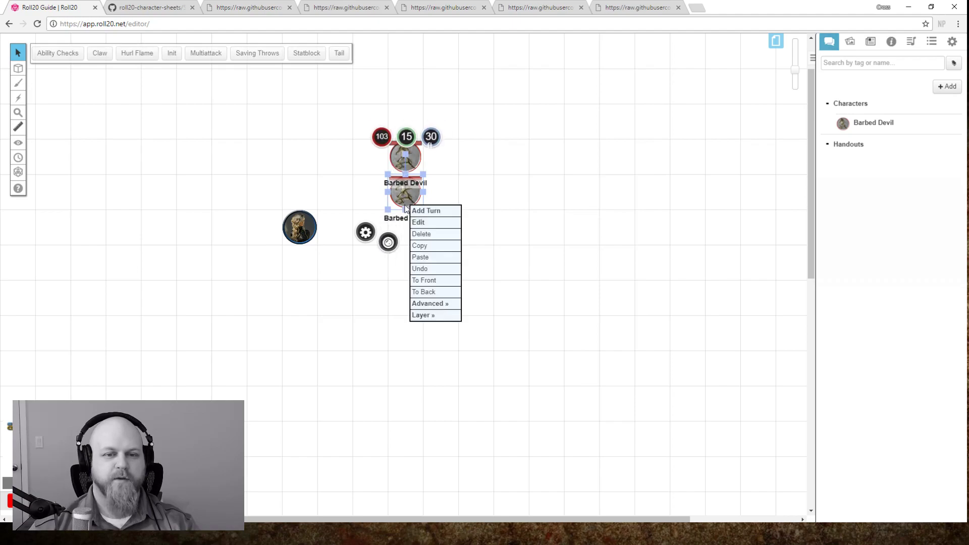
left_click(431, 280)
left_click(462, 269)
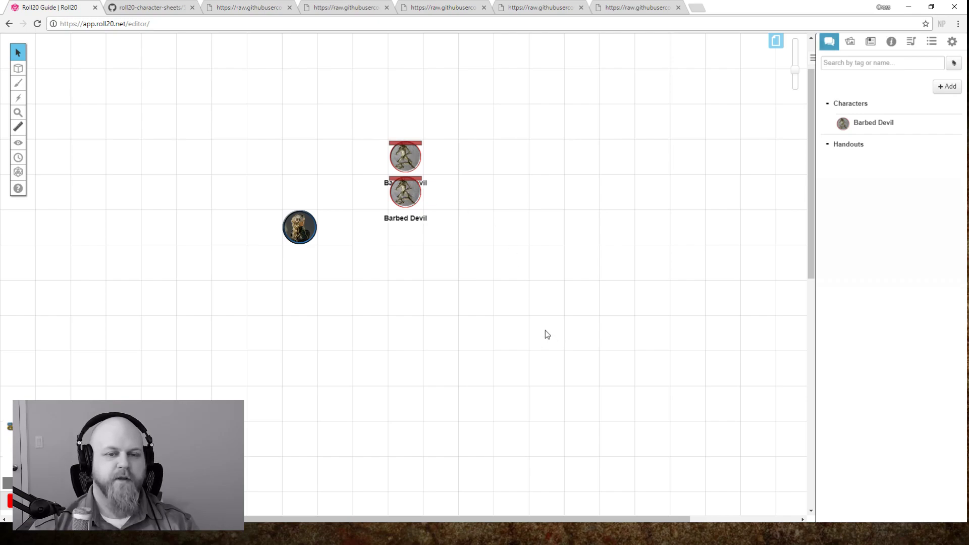
- Show the lower Barbed Devil's Statblock and Multiattack description in the chat
left_click(297, 228)
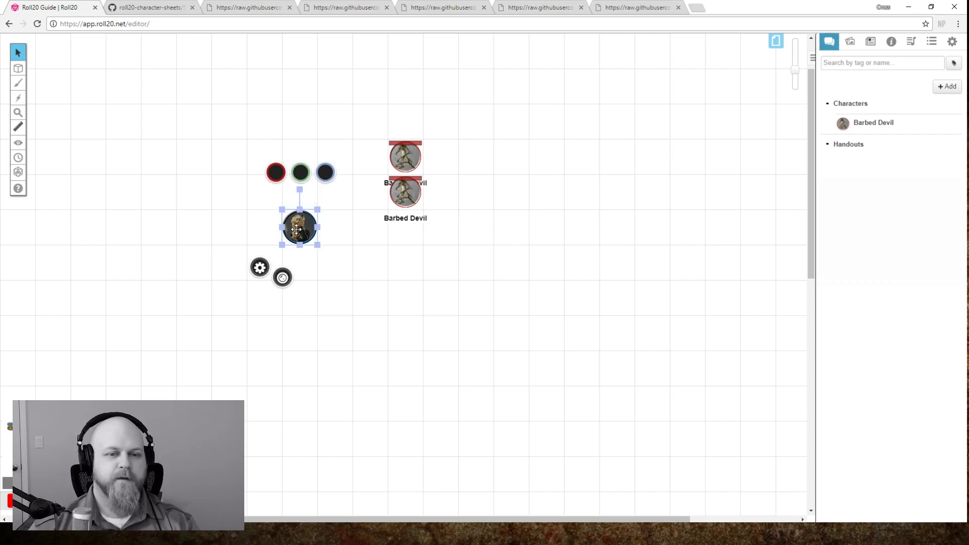
left_click(414, 198)
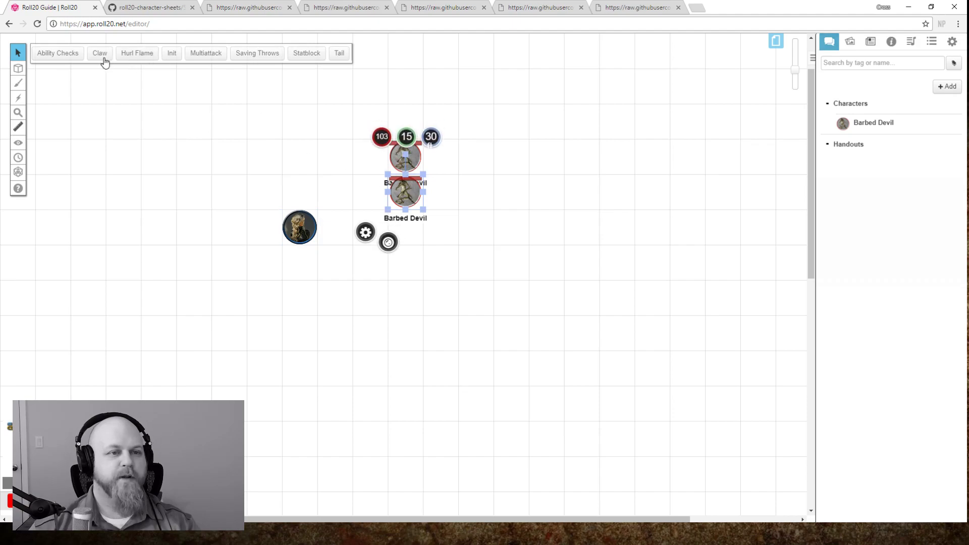
left_click(828, 42)
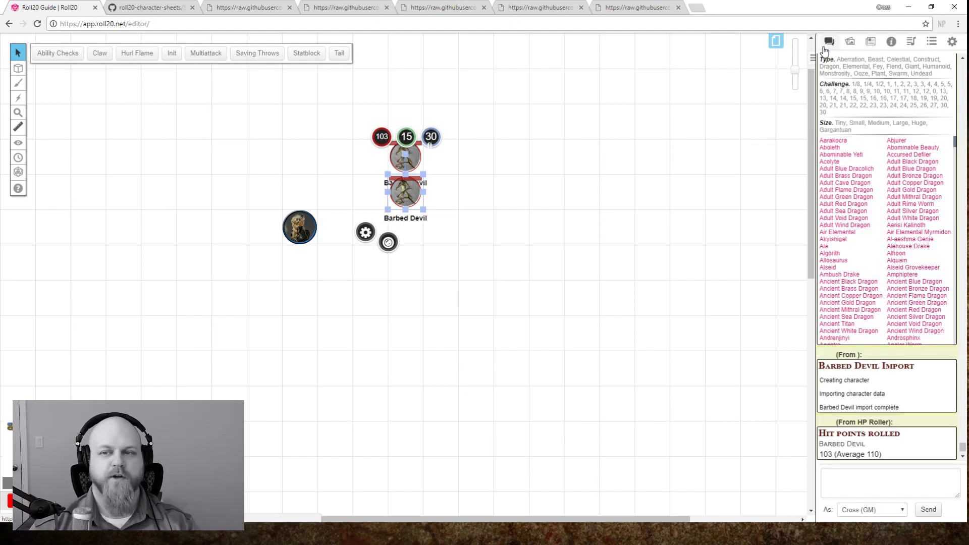
left_click(309, 57)
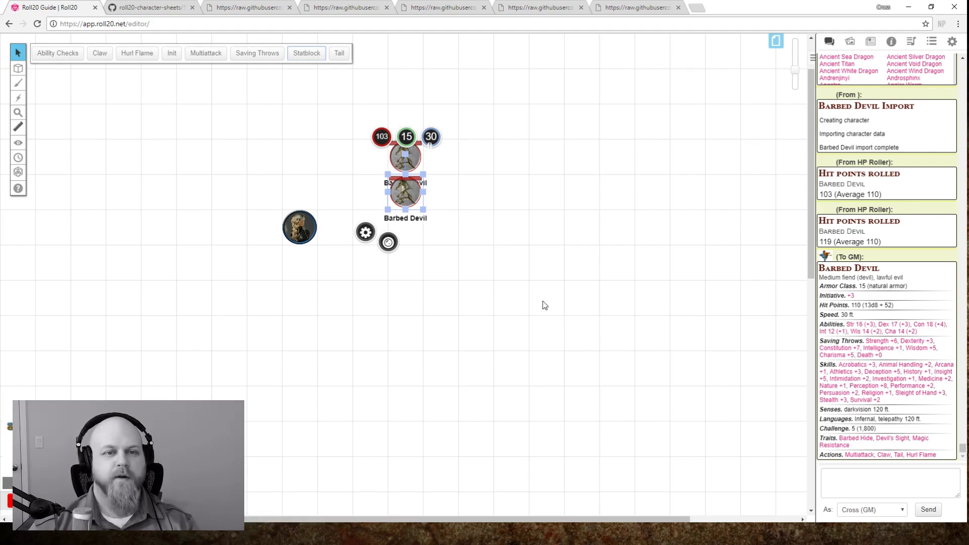
left_click(205, 53)
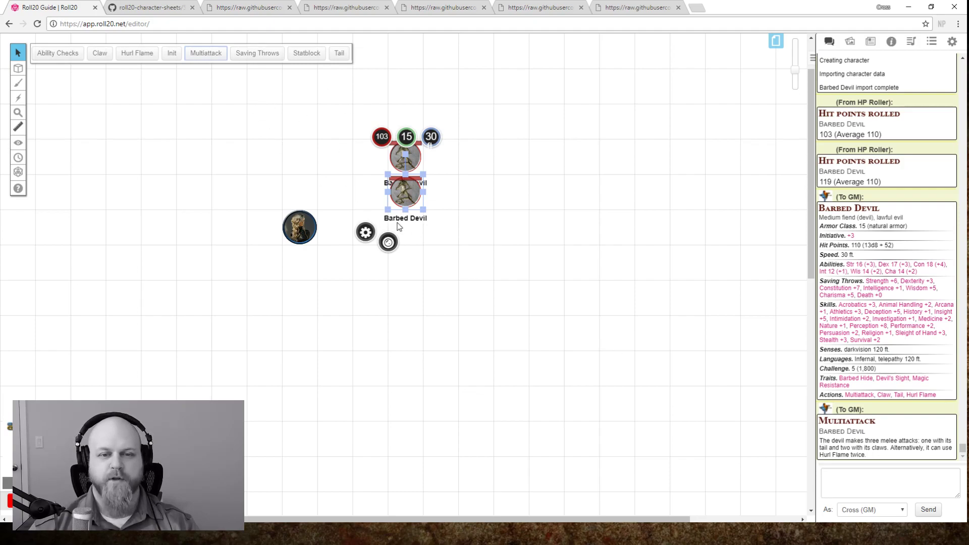
- Roll one Tail attack and two Claw attacks for the lower Barbed Devil
left_click(532, 239)
left_click(404, 185)
left_click(339, 53)
left_click(101, 54)
left_click(102, 53)
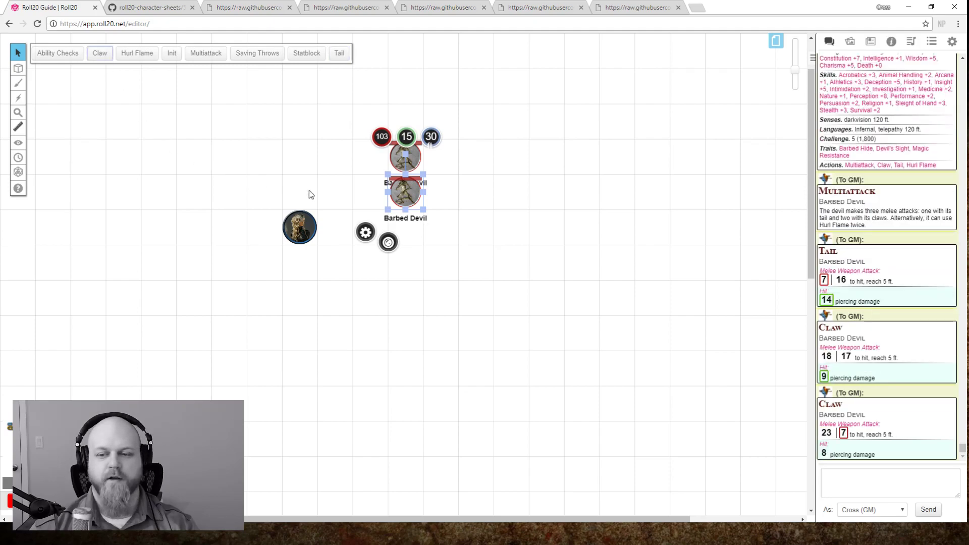
left_click(556, 294)
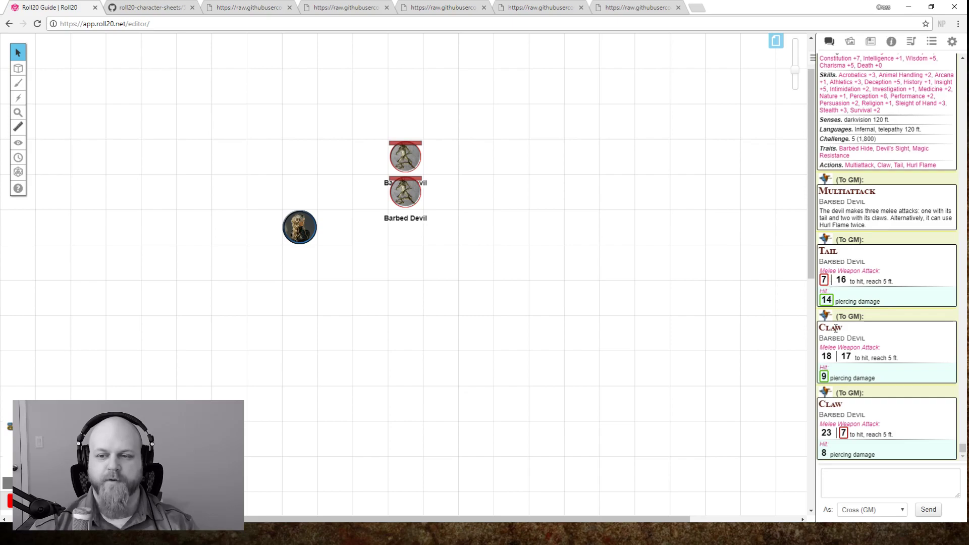
mouse_move(823, 381)
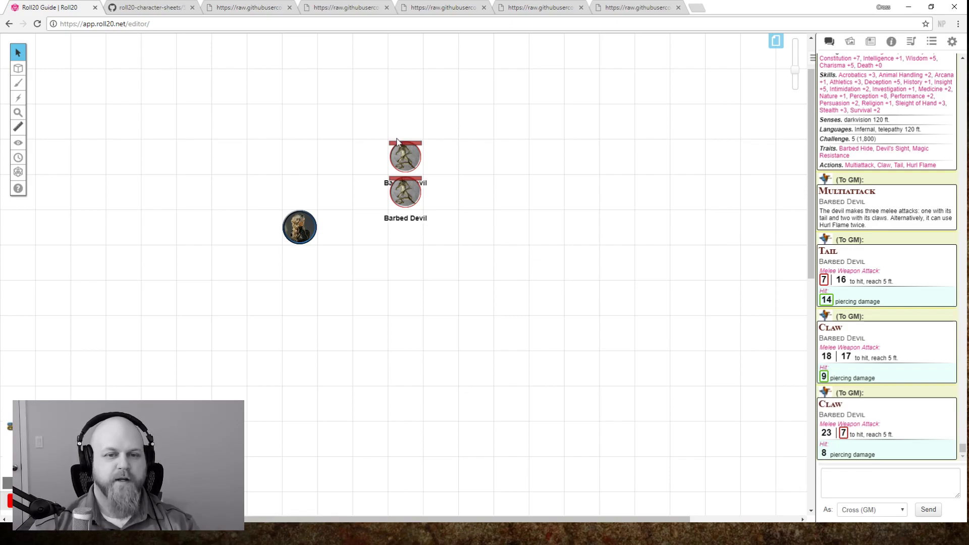
- Roll a Hurl Flame attack for the upper Barbed Devil token
left_click(404, 154)
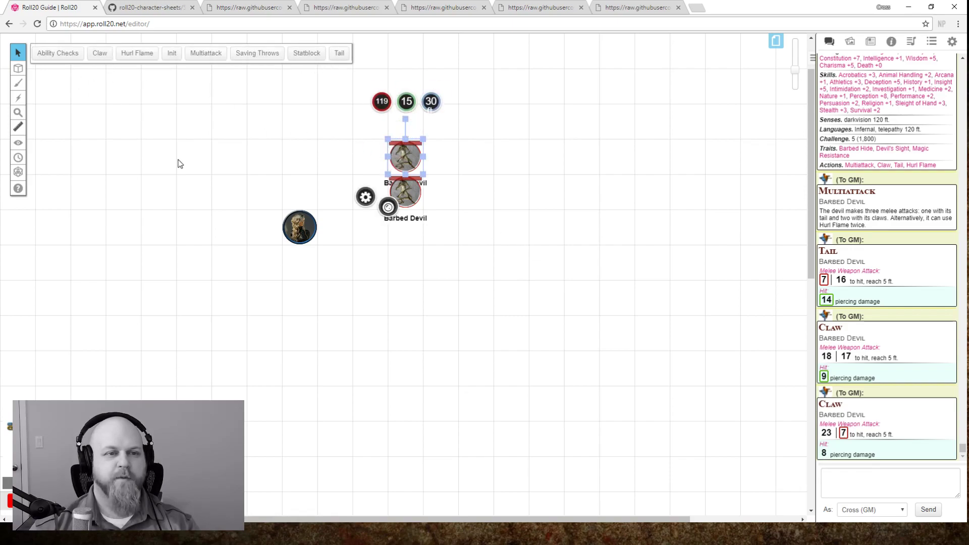
left_click(136, 54)
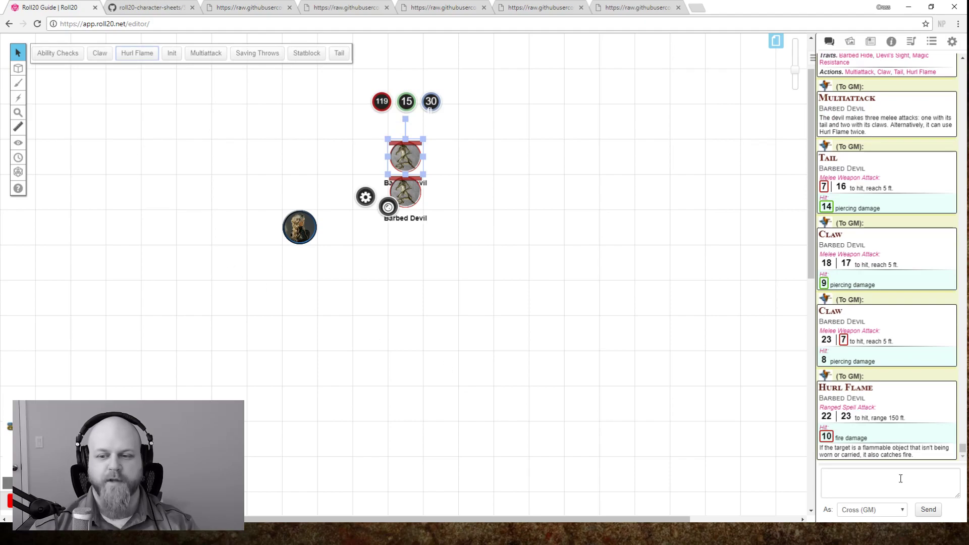
left_click(517, 399)
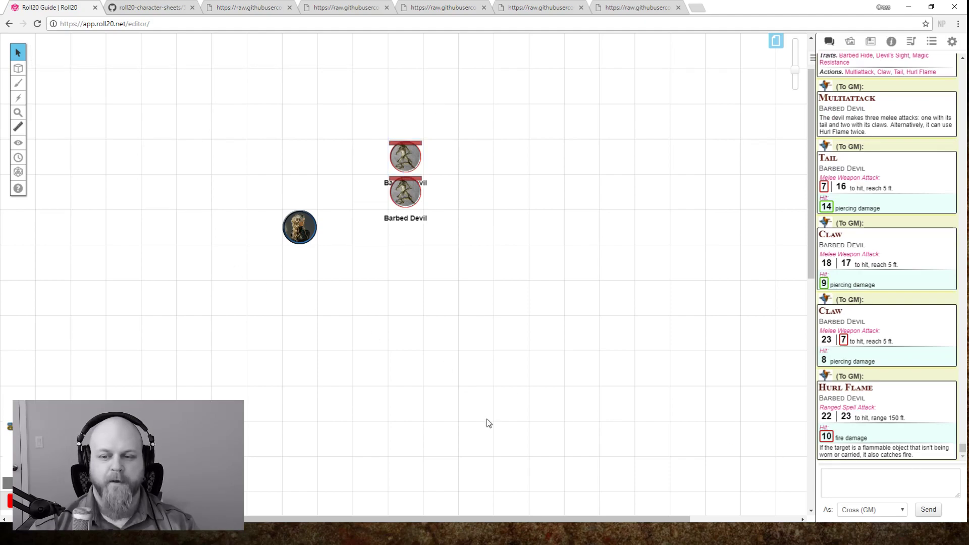
left_click(405, 196)
left_click(571, 318)
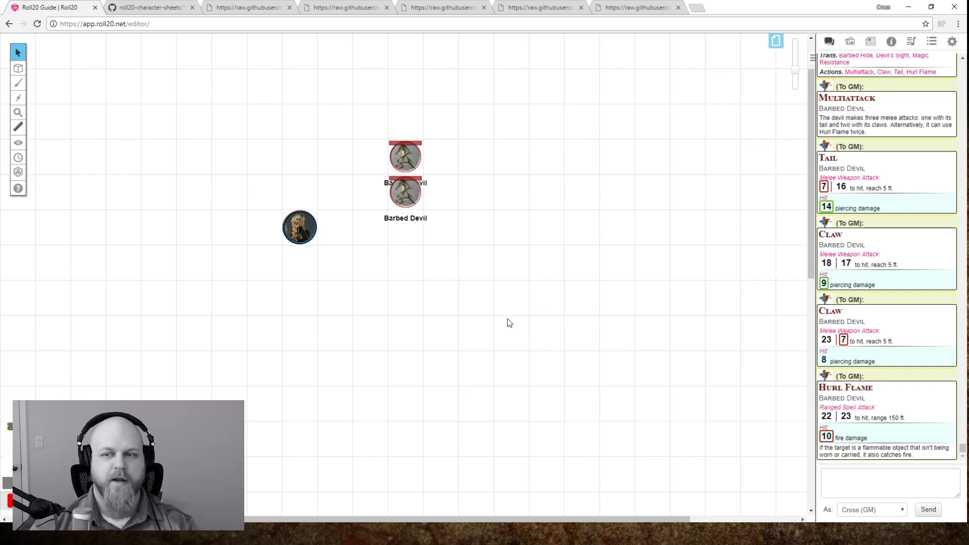
left_click(307, 233)
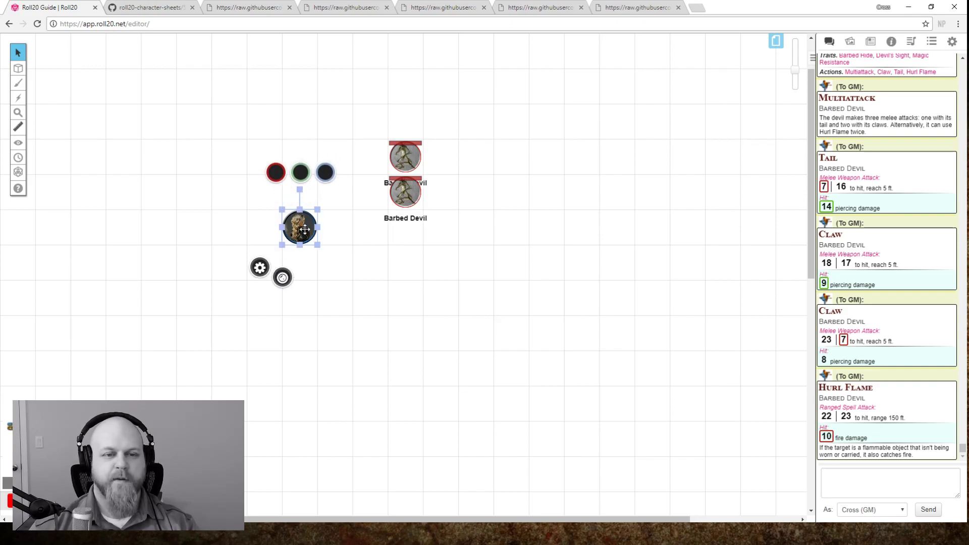
double_click(299, 230)
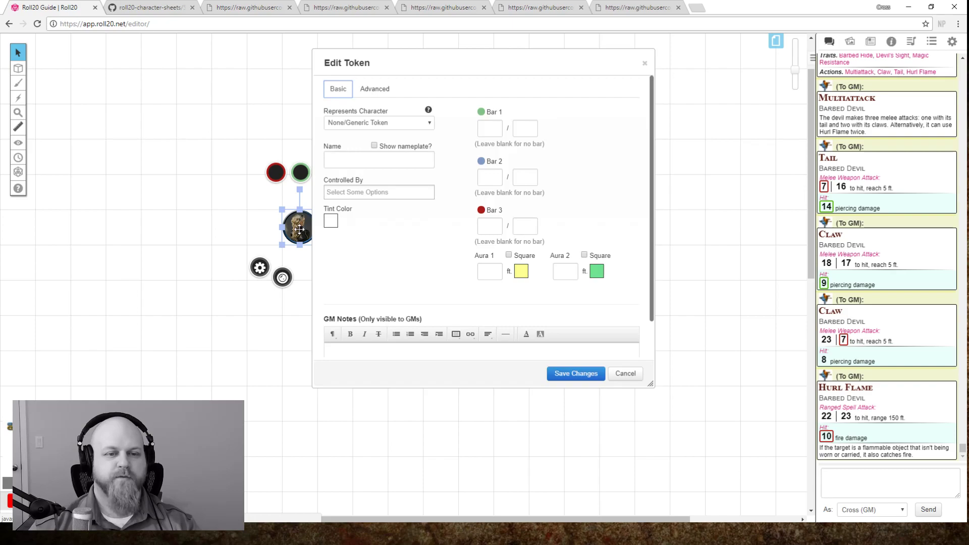
left_click(625, 374)
- Add a new character to the journal's Characters folder and open its character sheet beside the blond girl token
left_click(850, 42)
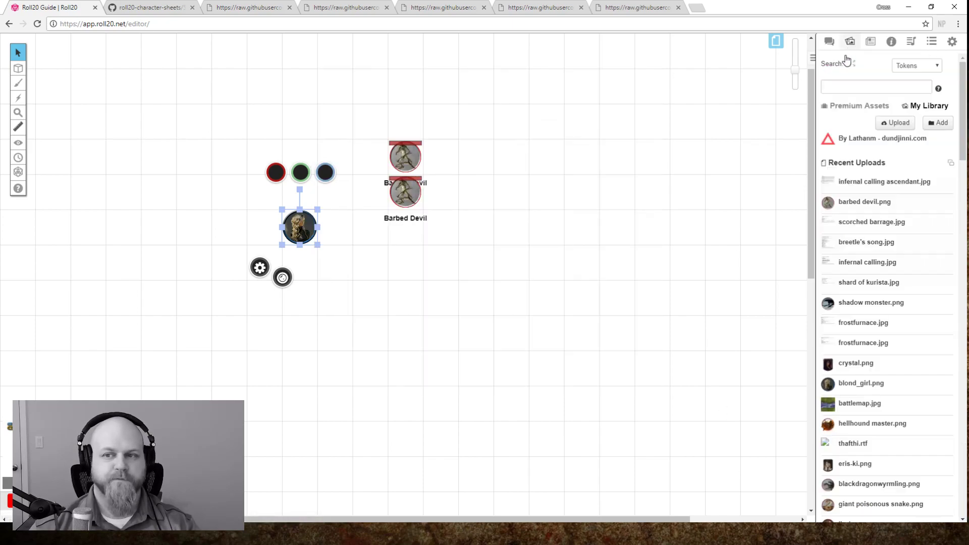
left_click(871, 42)
right_click(849, 104)
left_click(858, 122)
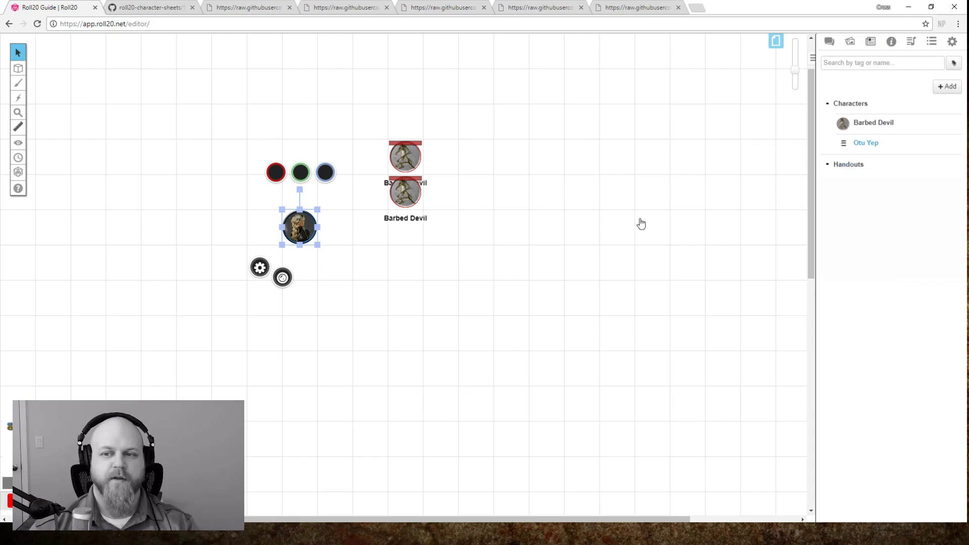
left_click(358, 95)
left_click_drag(406, 61, 434, 76)
left_click_drag(505, 87, 499, 92)
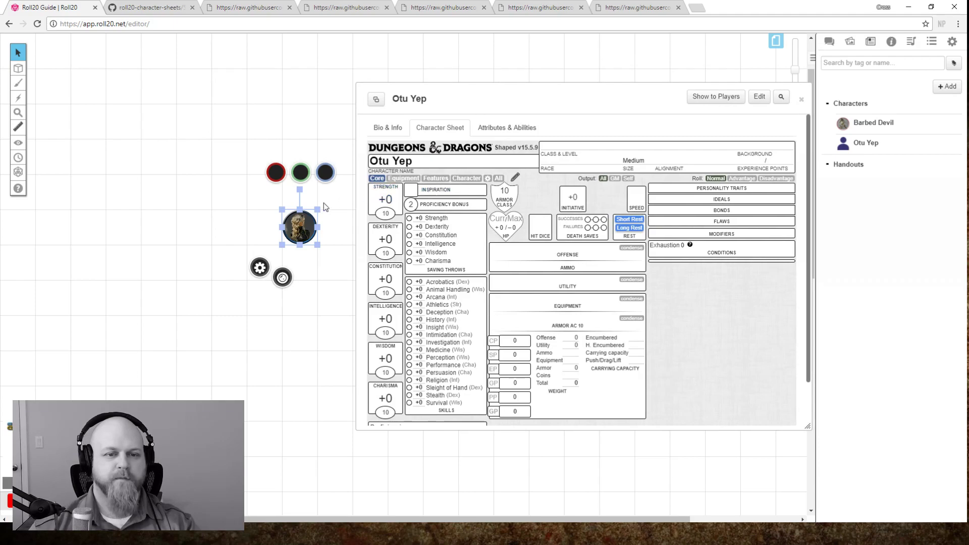
- Make the blond girl token represent the newly added character, save the token, and close the character sheet
double_click(300, 231)
left_click(348, 119)
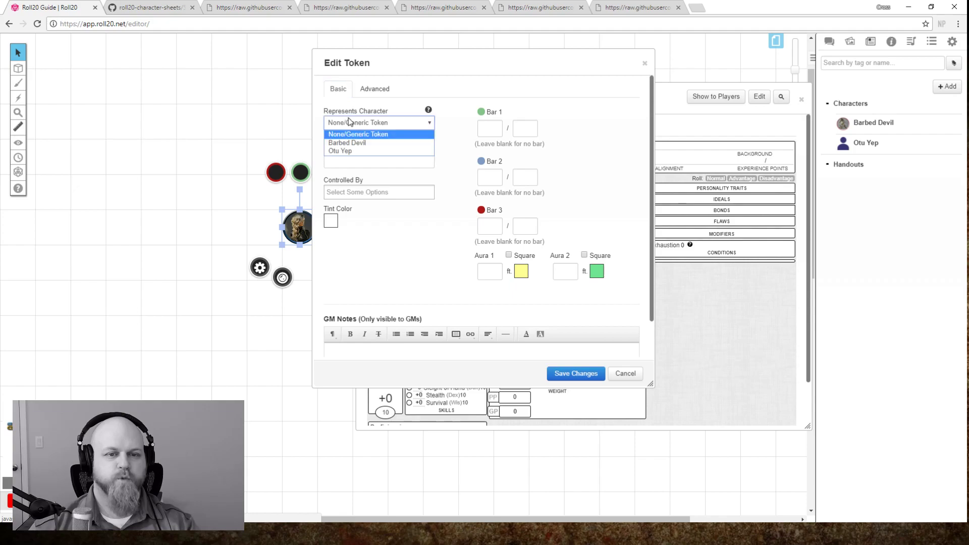
left_click(349, 150)
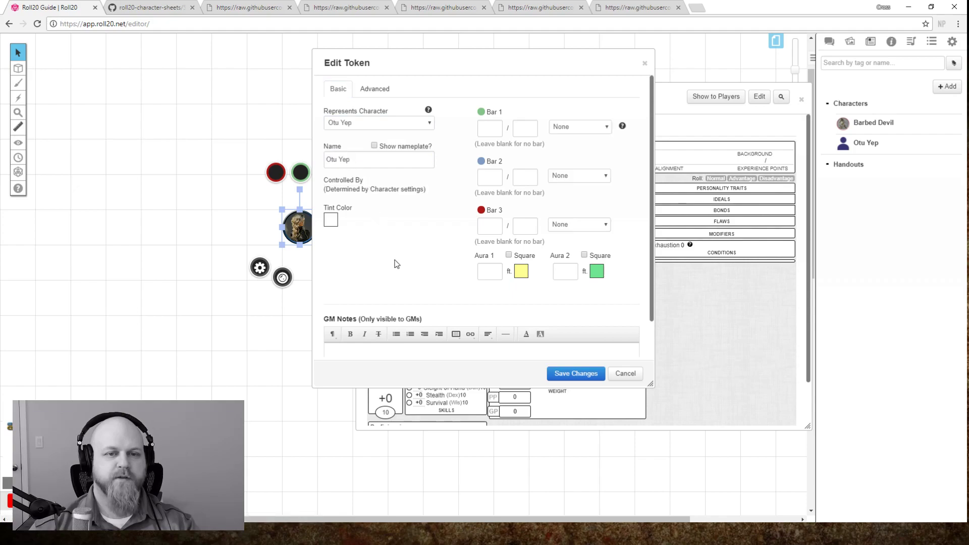
left_click(575, 376)
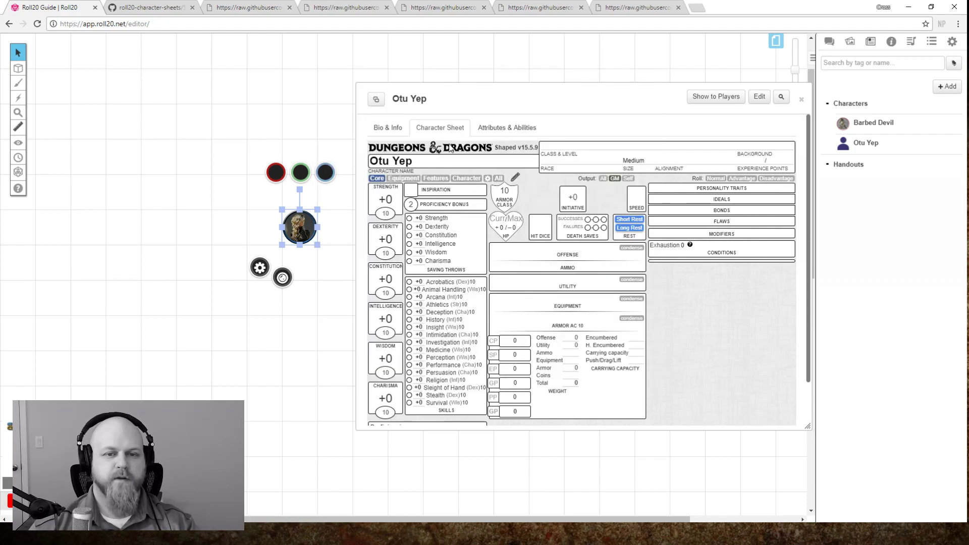
left_click(801, 98)
- Reopen the new character's sheet from the journal and set its current and maximum hit points to 10
left_click(829, 41)
left_click(880, 482)
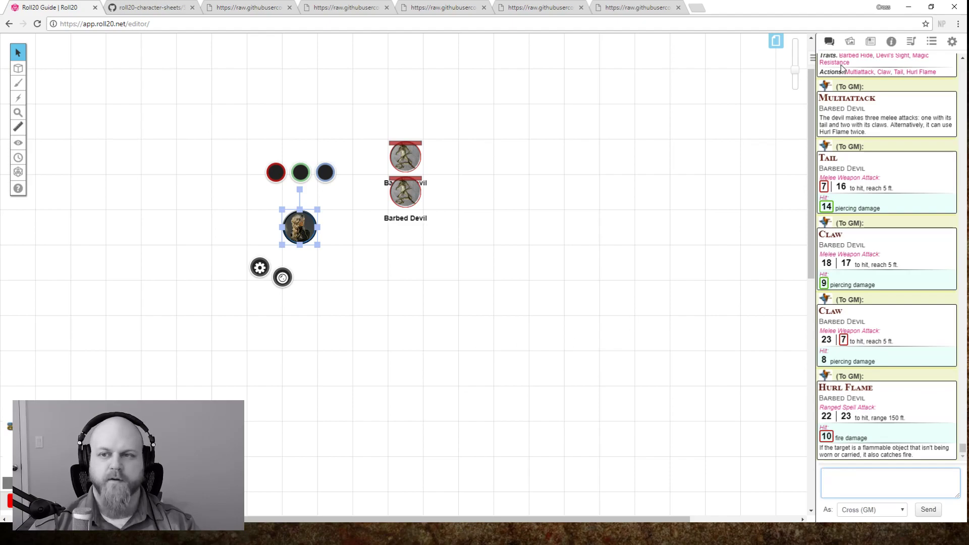
left_click(870, 41)
left_click(863, 143)
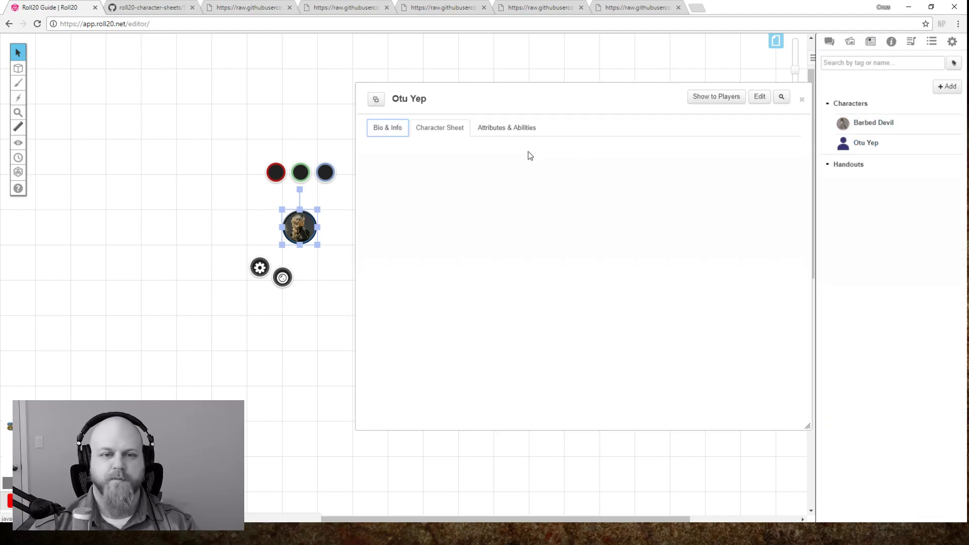
left_click(436, 130)
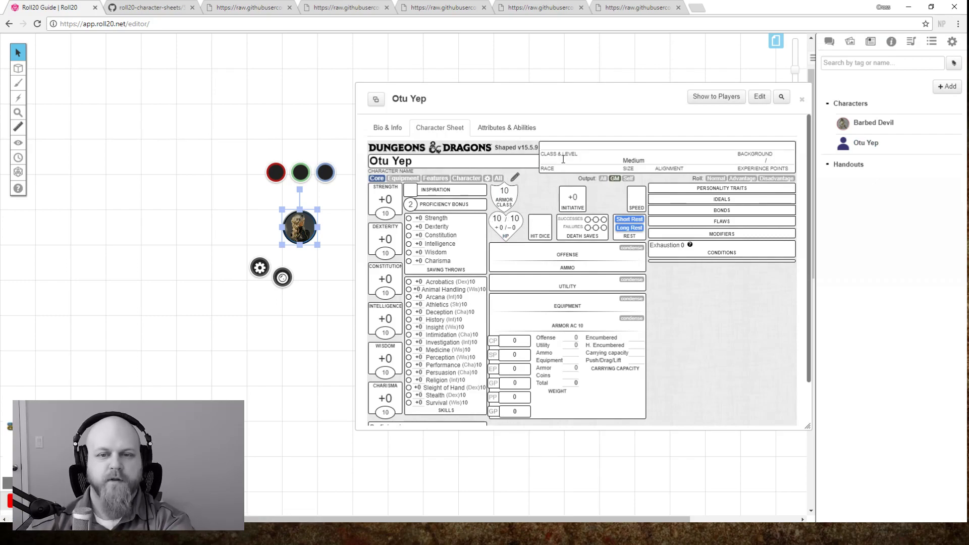
- Add level 1 of the Fighter class to the new character, check the class features, and leave the sheet's edit mode
left_click(515, 178)
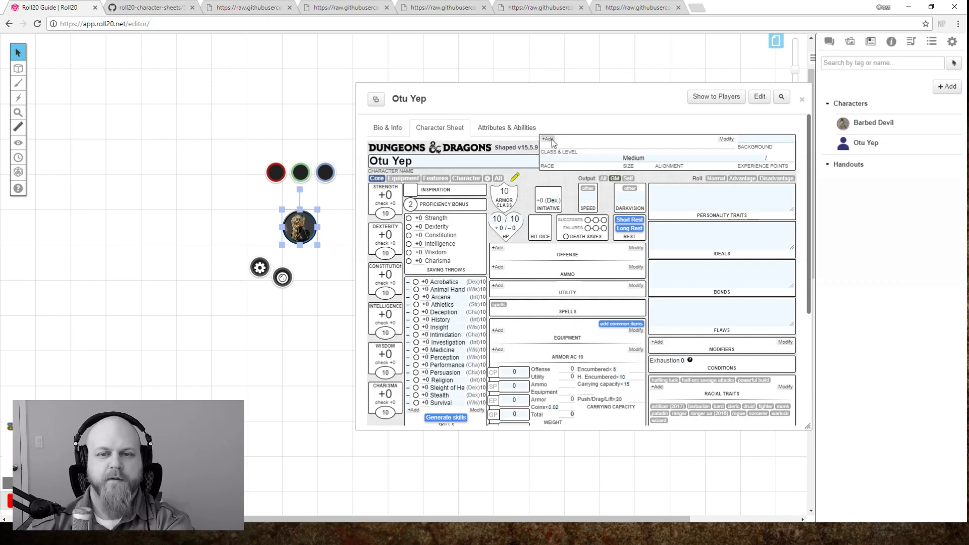
left_click(555, 142)
left_click(548, 147)
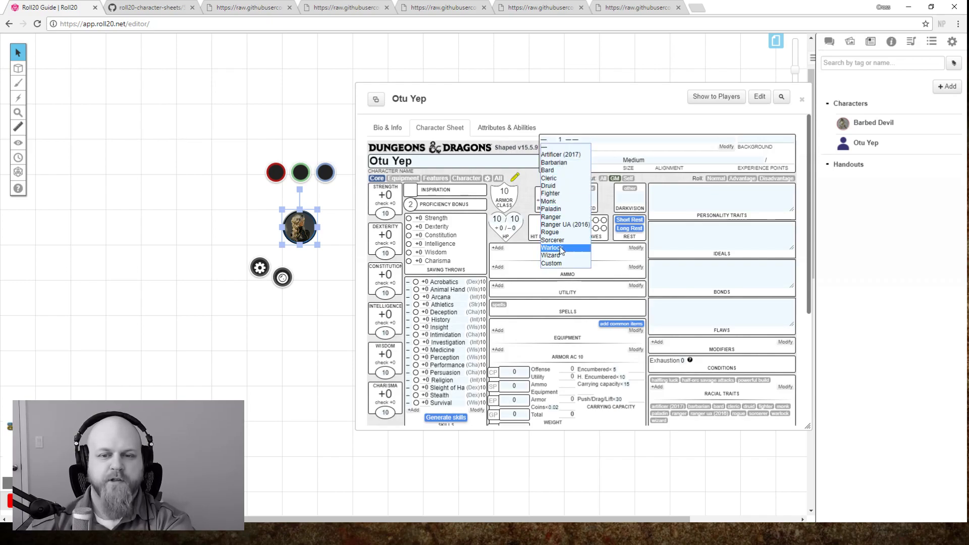
left_click(561, 193)
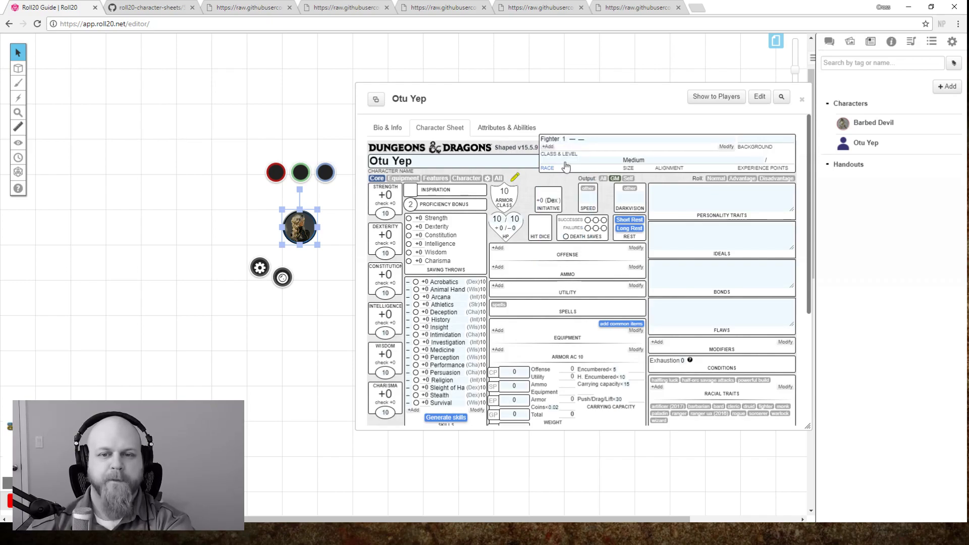
scroll(691, 310, "down", 3)
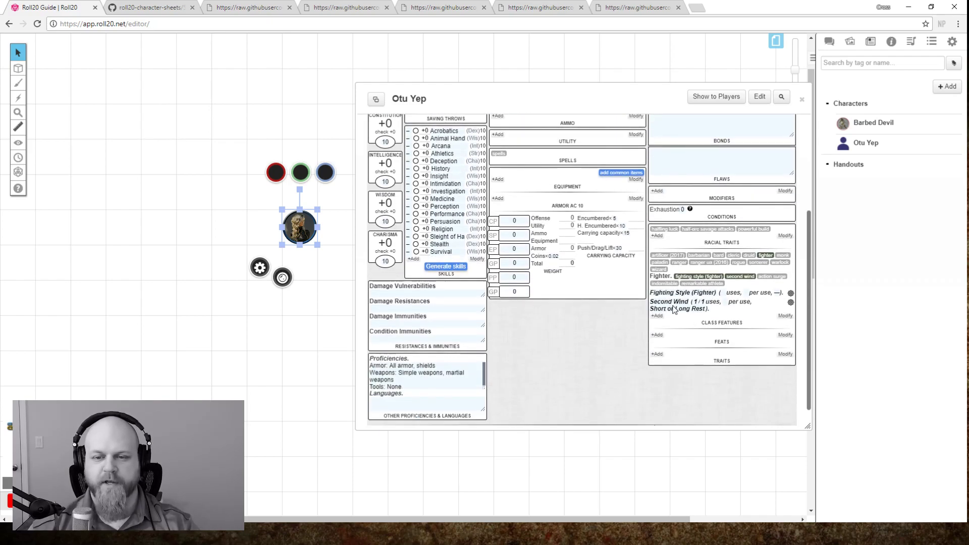
scroll(560, 357, "up", 3)
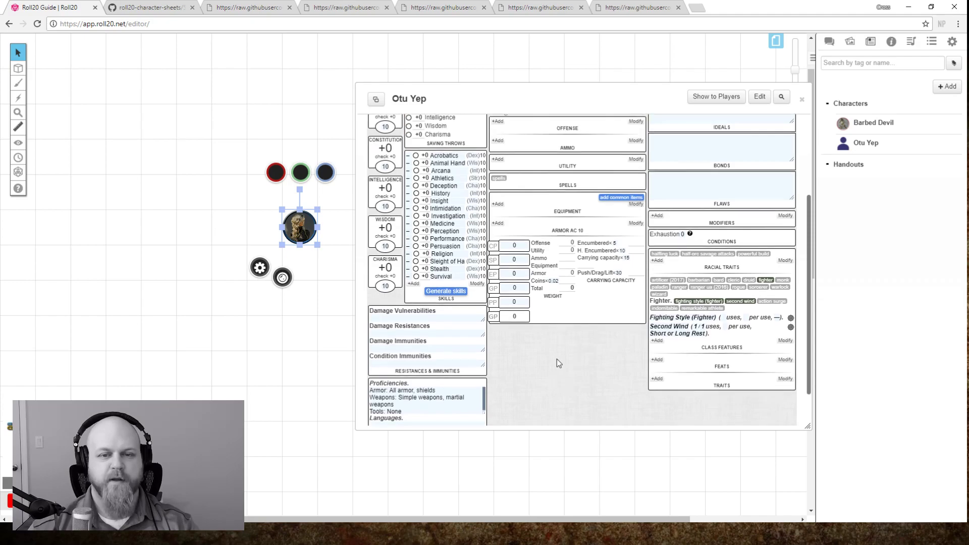
left_click(515, 177)
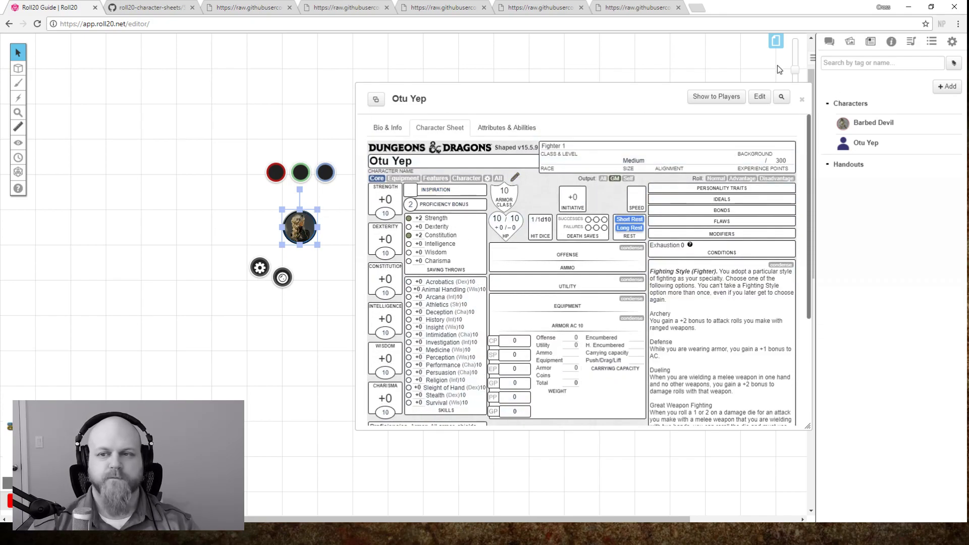
- Show the Fighter character's sheet settings and run !shaped-config in the chat
left_click(487, 178)
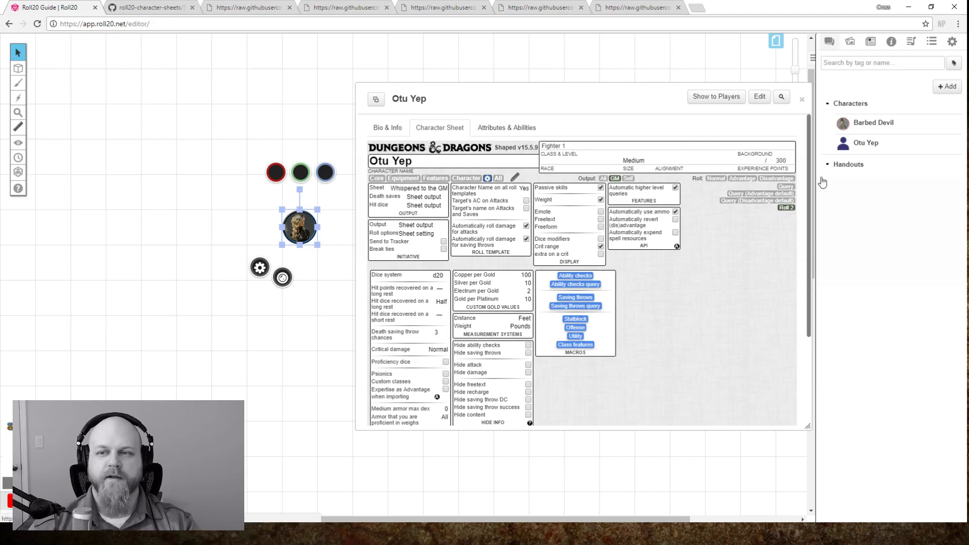
left_click(829, 41)
left_click(861, 486)
type("!sh")
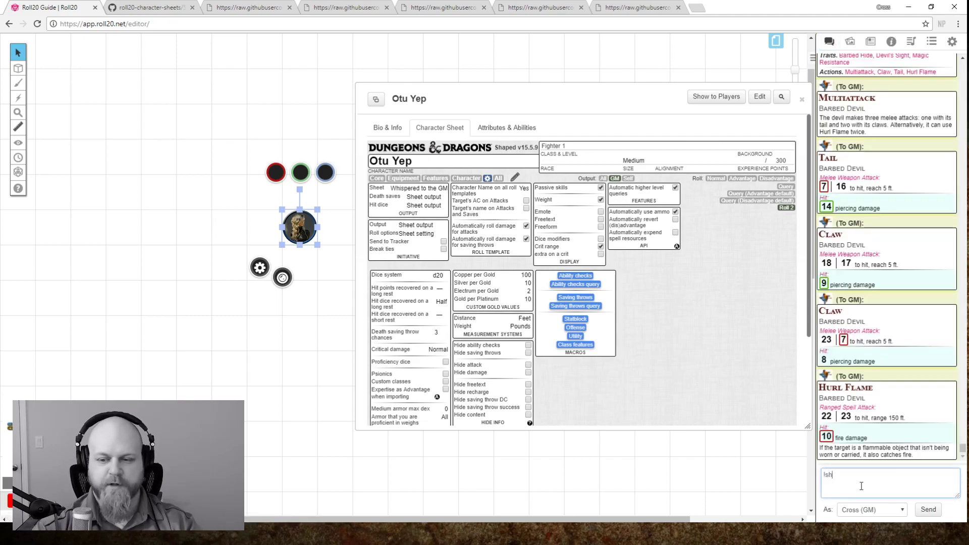
type("aped-config")
key("Return")
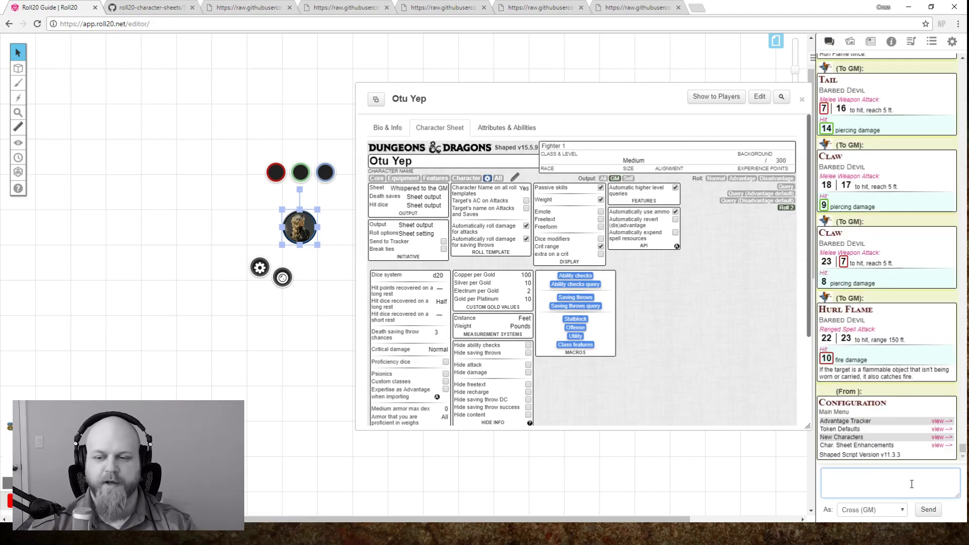
- Turn on Init To Tracker in the Initiative Settings for new characters, then close the open character sheet
left_click(937, 438)
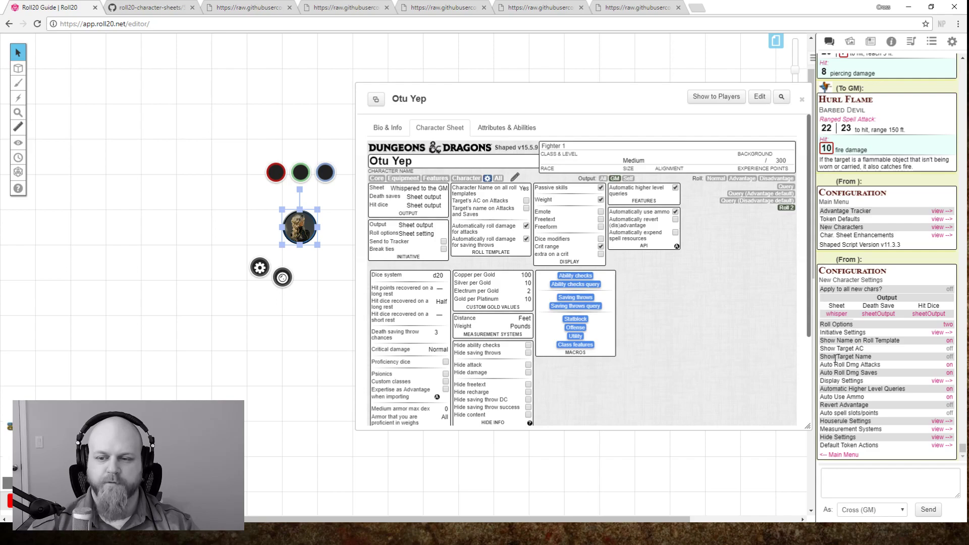
left_click(937, 332)
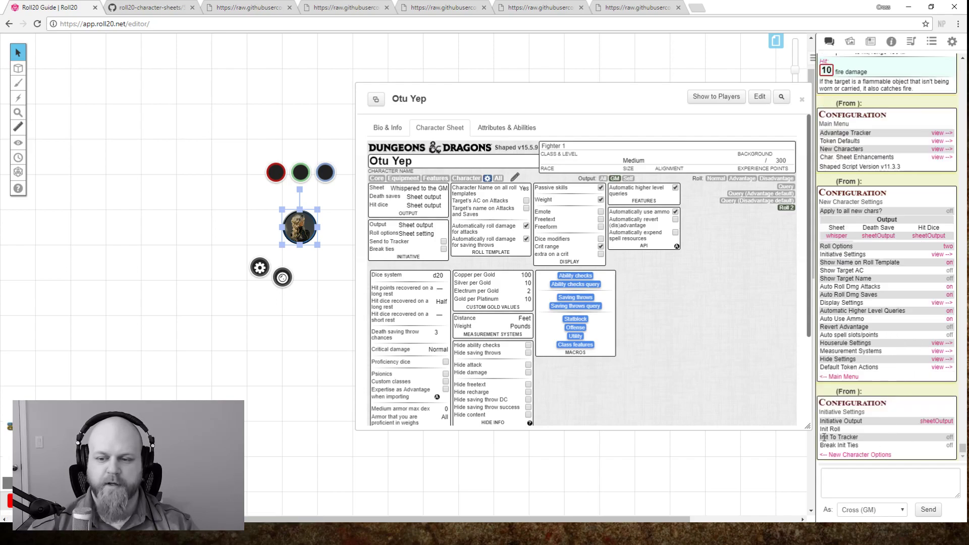
left_click(948, 437)
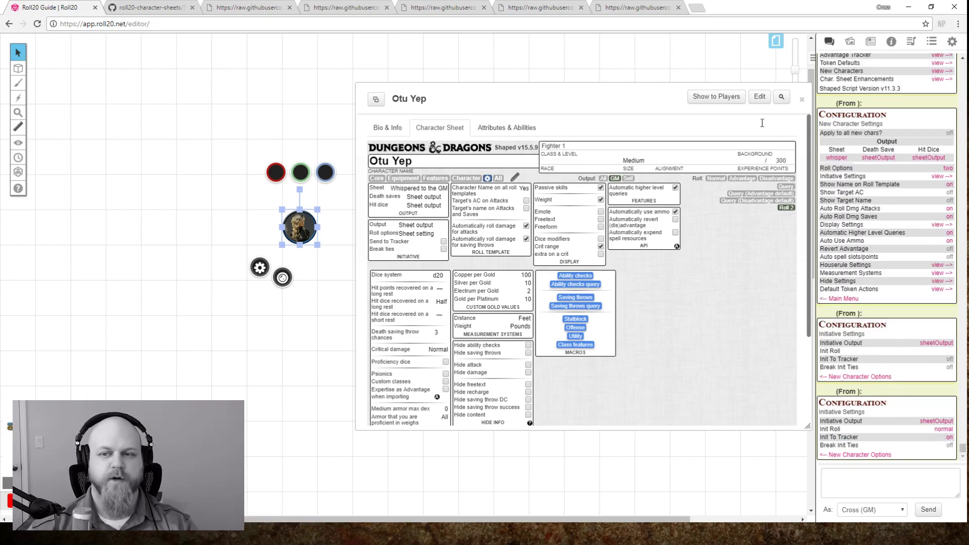
left_click(801, 100)
- Add a second new character to the journal's Characters folder
left_click(868, 44)
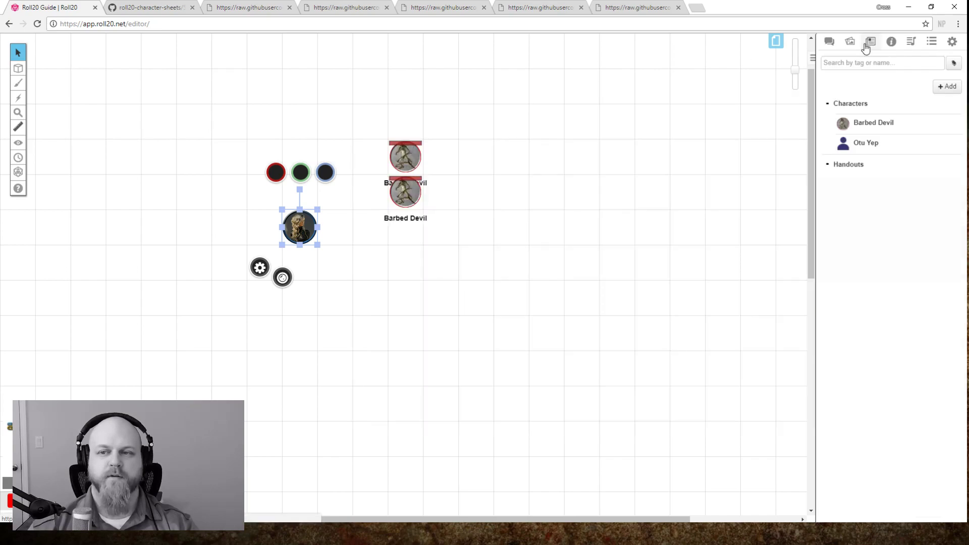
right_click(858, 98)
left_click(847, 104)
right_click(847, 104)
left_click(861, 119)
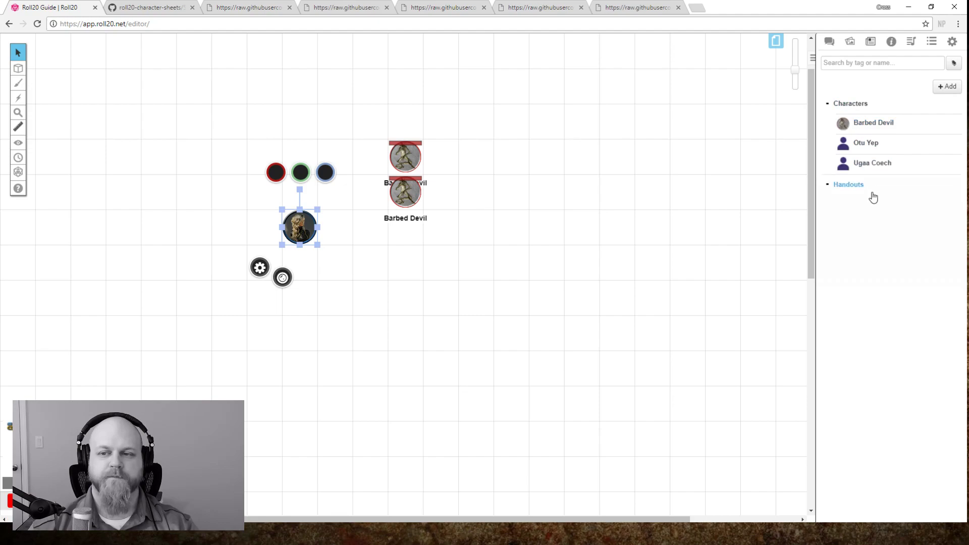
- Check the Send to Tracker option in the second new character's sheet settings and close the sheet
left_click(872, 162)
left_click(331, 95)
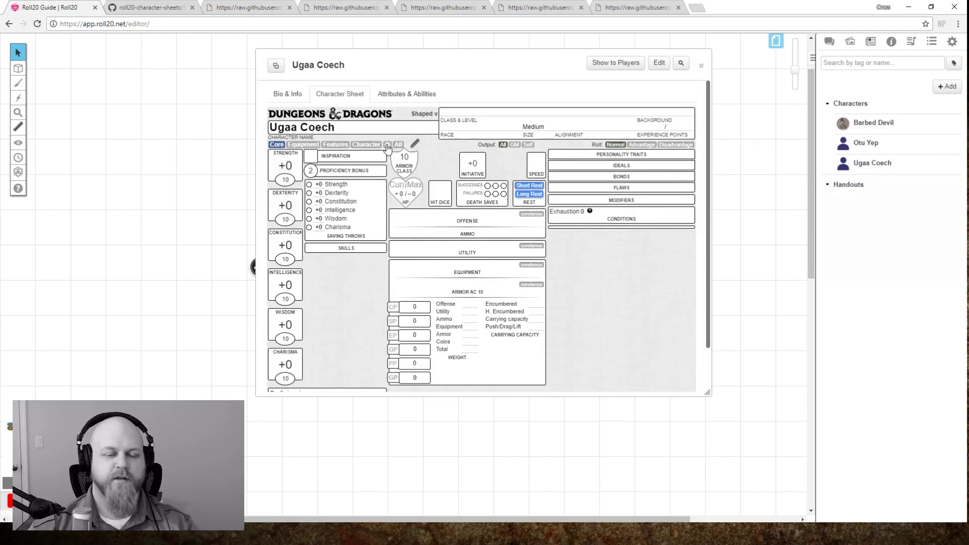
left_click(387, 145)
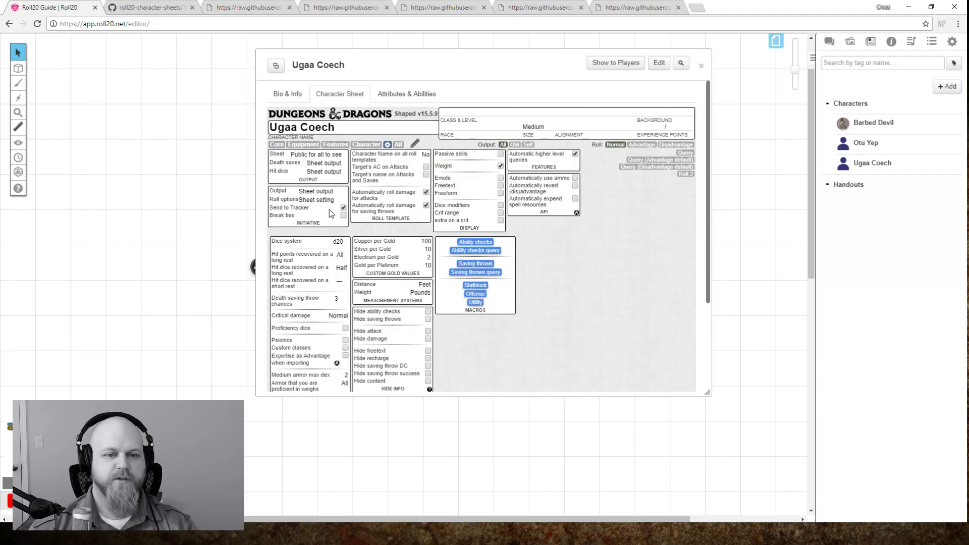
left_click(701, 66)
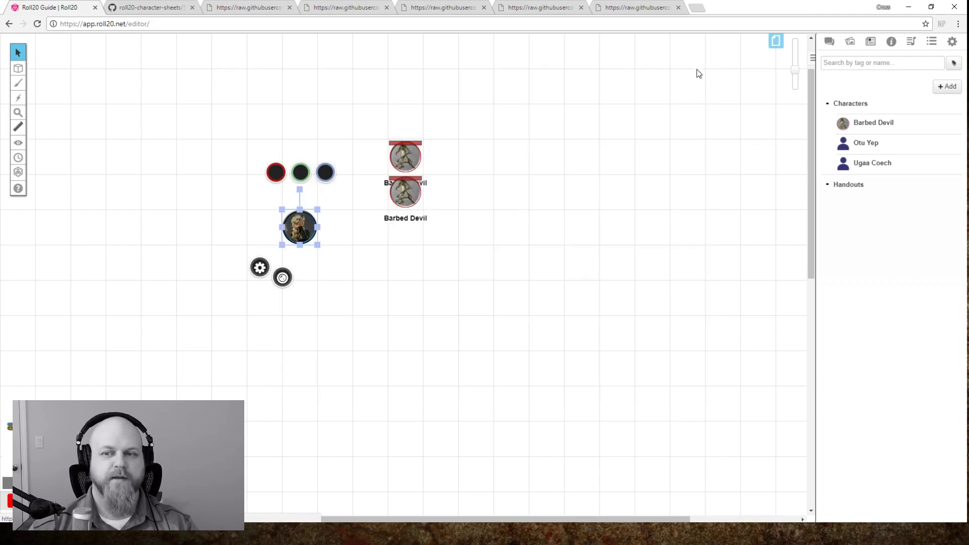
- Change the character represented by the blond girl token to the second new character
double_click(297, 223)
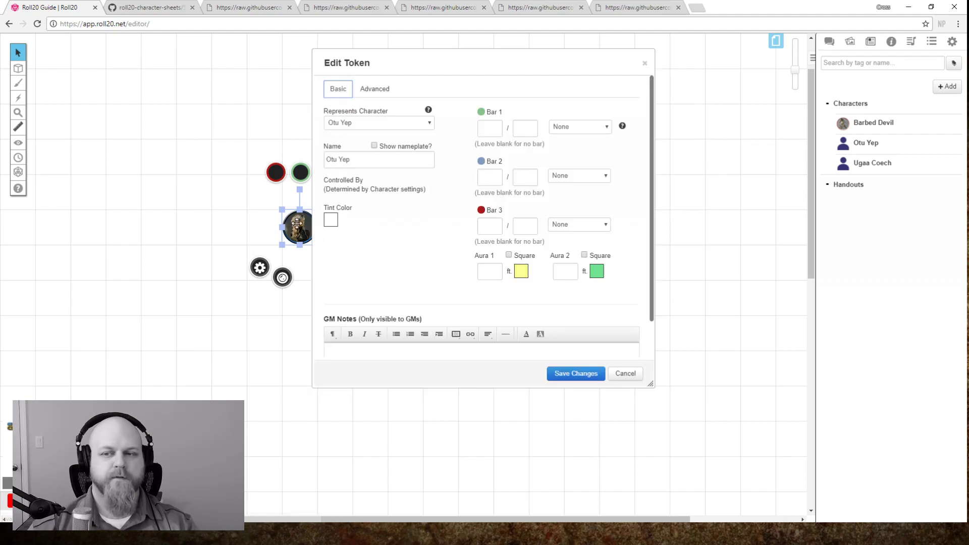
left_click(343, 124)
left_click(348, 160)
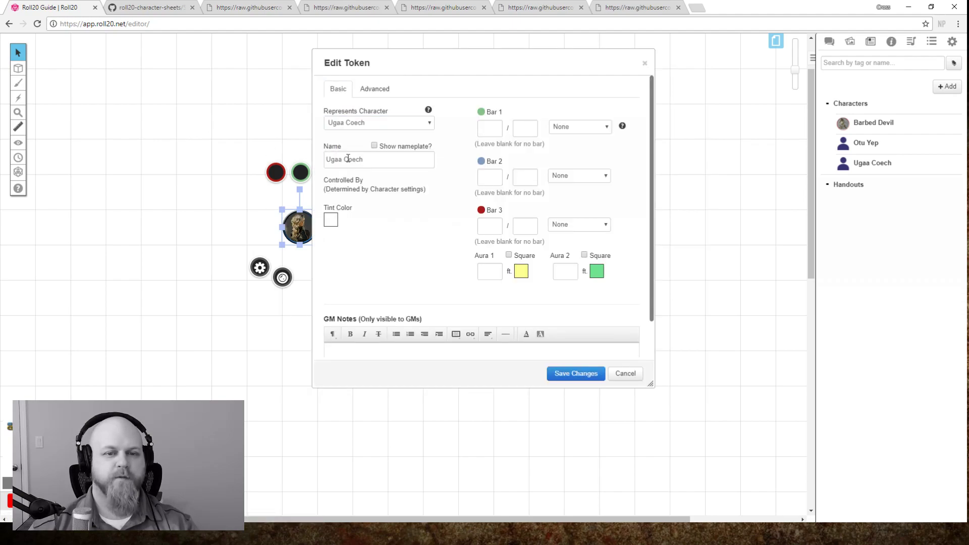
- Delete the first new character, the Fighter, from the journal
right_click(858, 145)
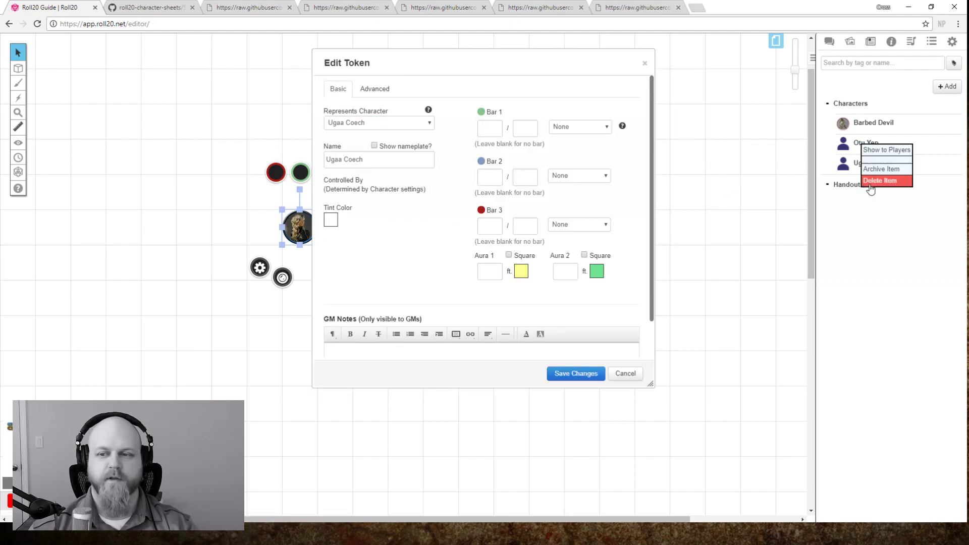
left_click(871, 184)
left_click(475, 307)
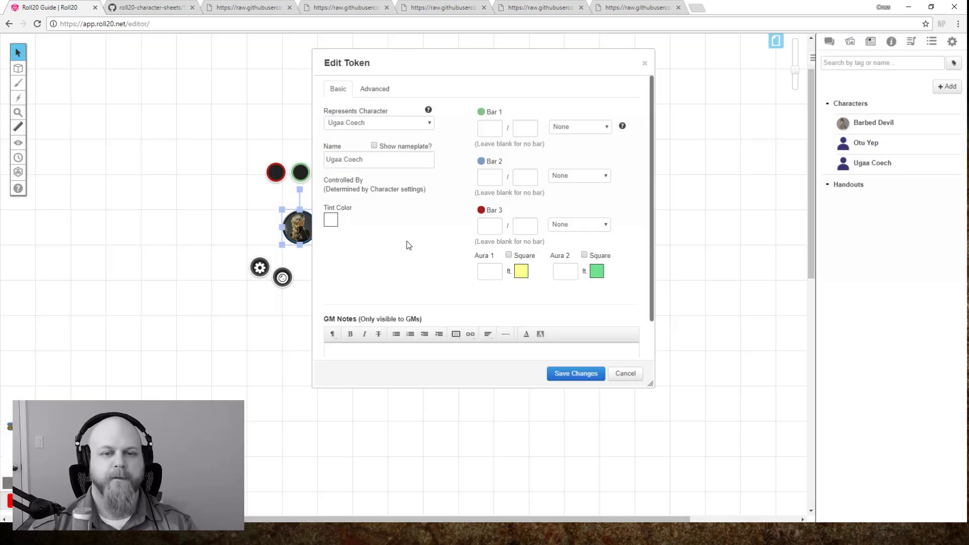
- Open the remaining new character's sheet and set its current and maximum hit points to 10
left_click(875, 143)
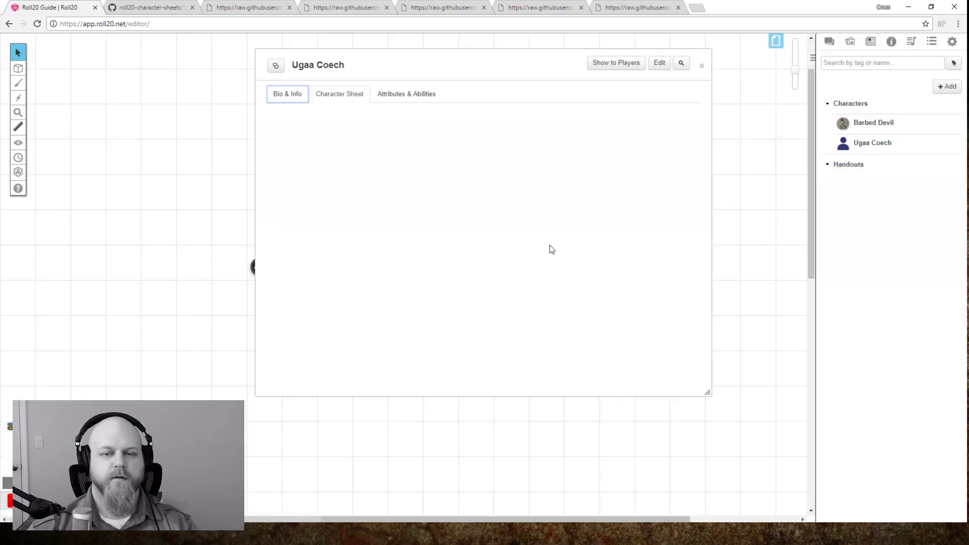
left_click(347, 95)
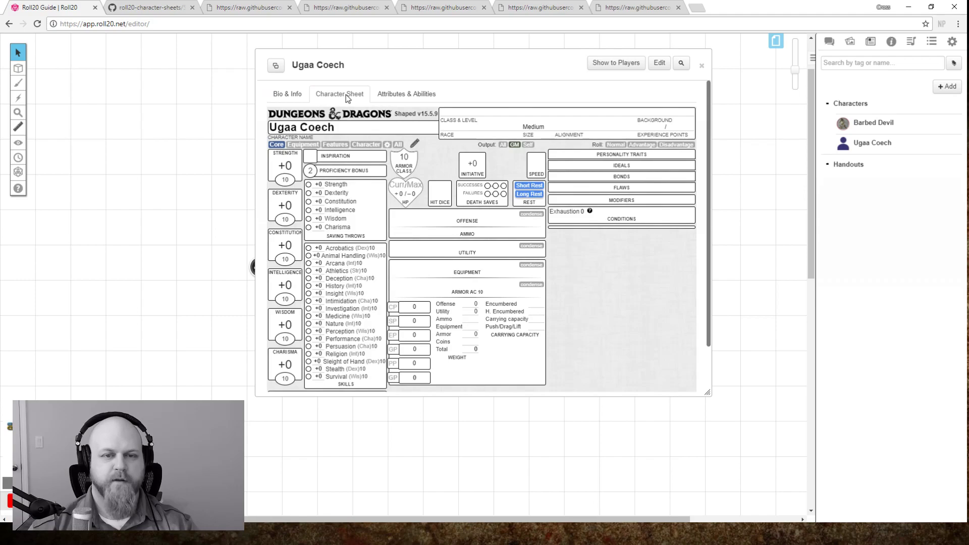
left_click(398, 184)
type("10")
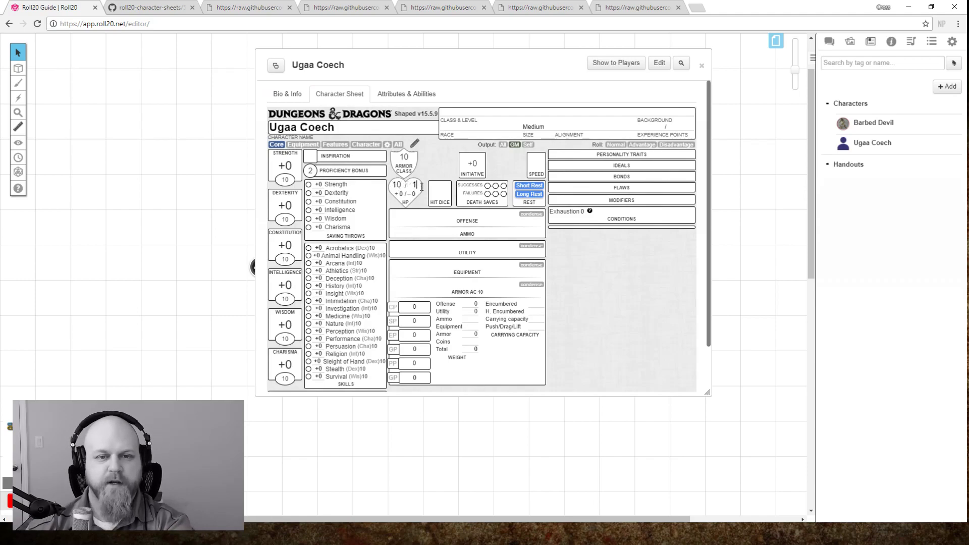
- Make the character sheet editable and set the level 1 class to Fighter
left_click(415, 144)
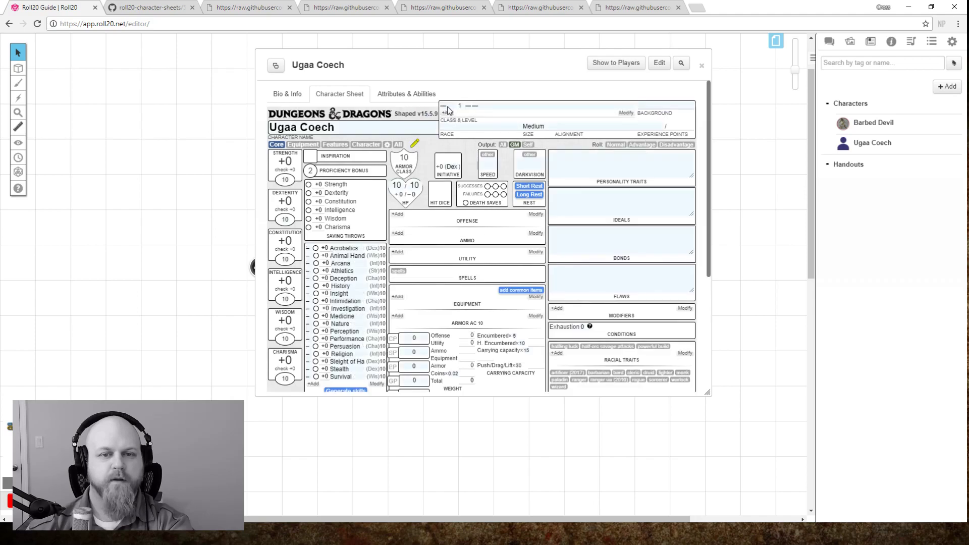
left_click(448, 107)
left_click(454, 162)
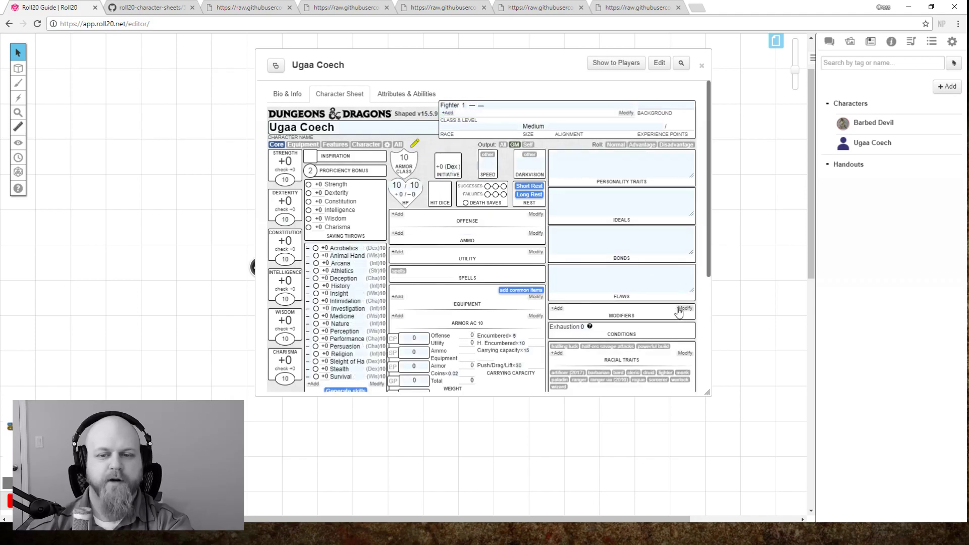
- Examine the Fighter's class features, saving throws, hit dice and proficiencies in the sheet's edit and display views
scroll(604, 266, "down", 2)
scroll(604, 266, "down", 2)
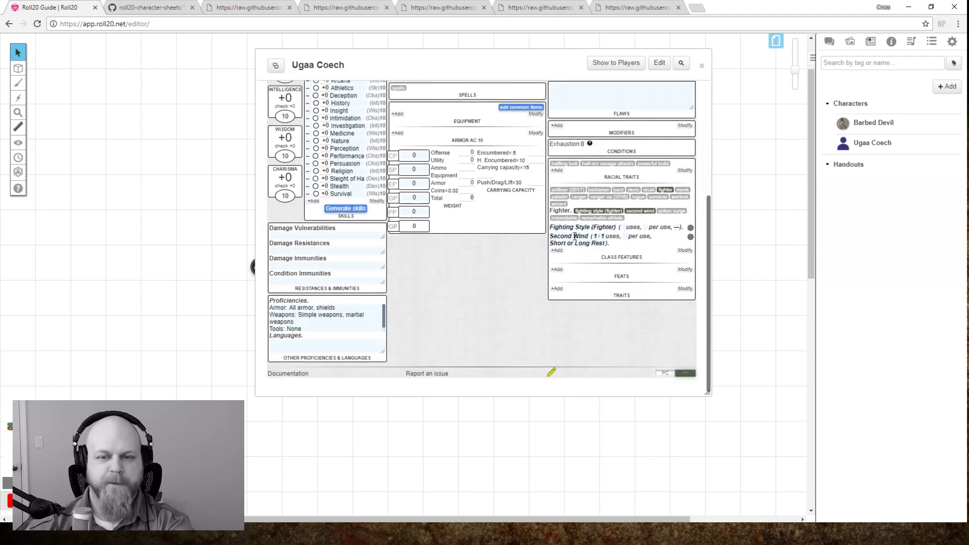
scroll(490, 310, "up", 1)
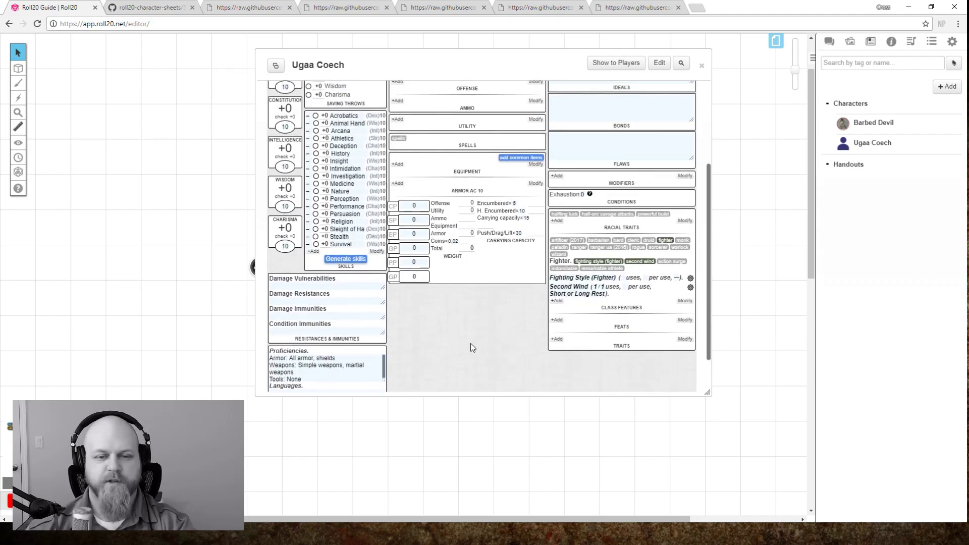
scroll(490, 342, "up", 1)
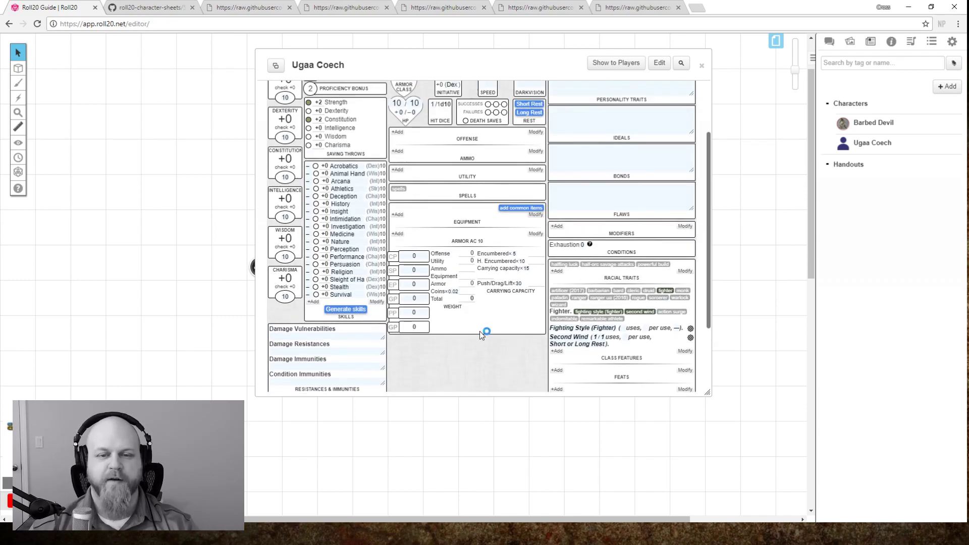
scroll(424, 356, "up", 1)
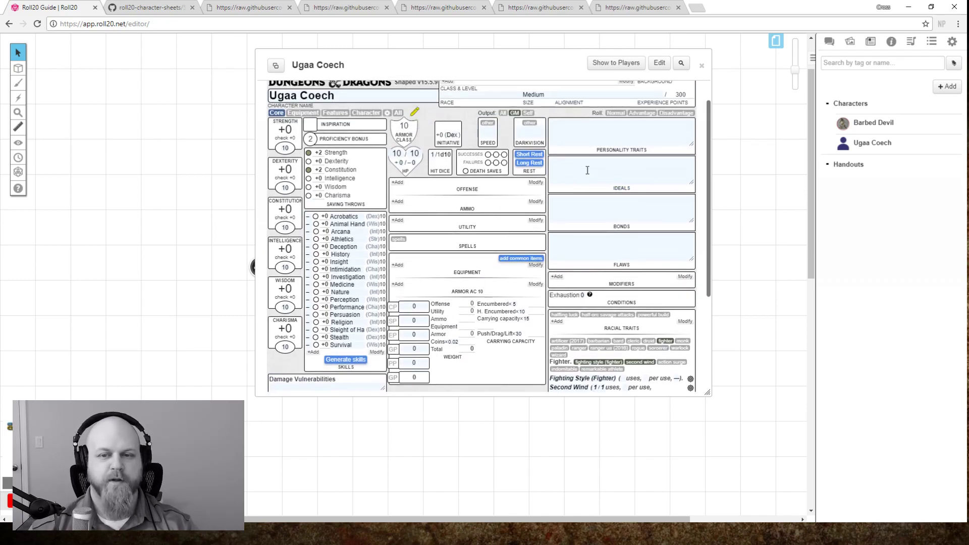
scroll(608, 303, "down", 1)
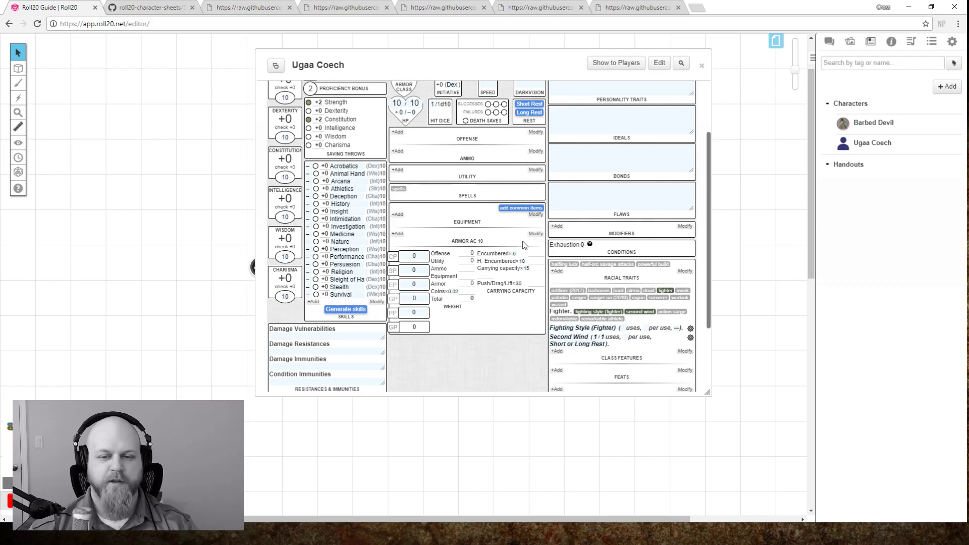
scroll(486, 268, "up", 2)
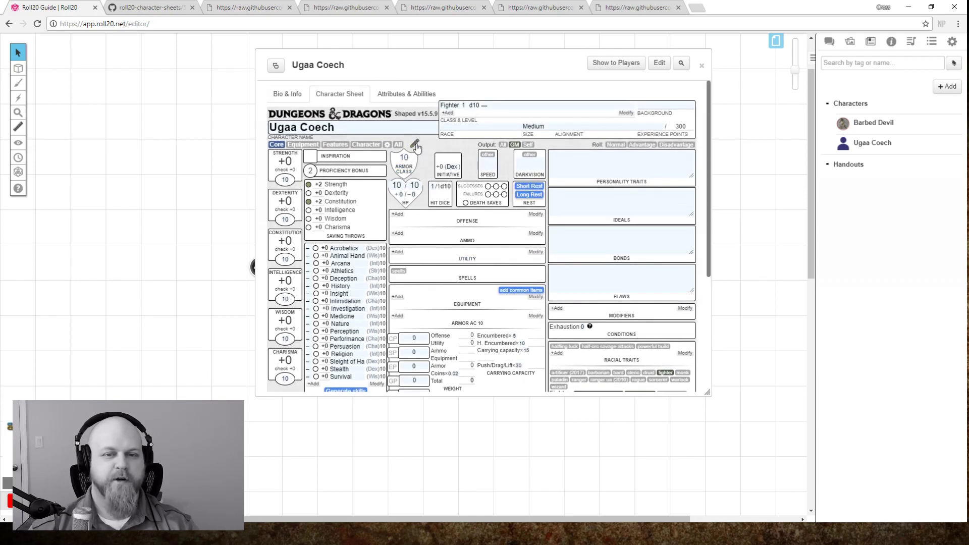
left_click(414, 145)
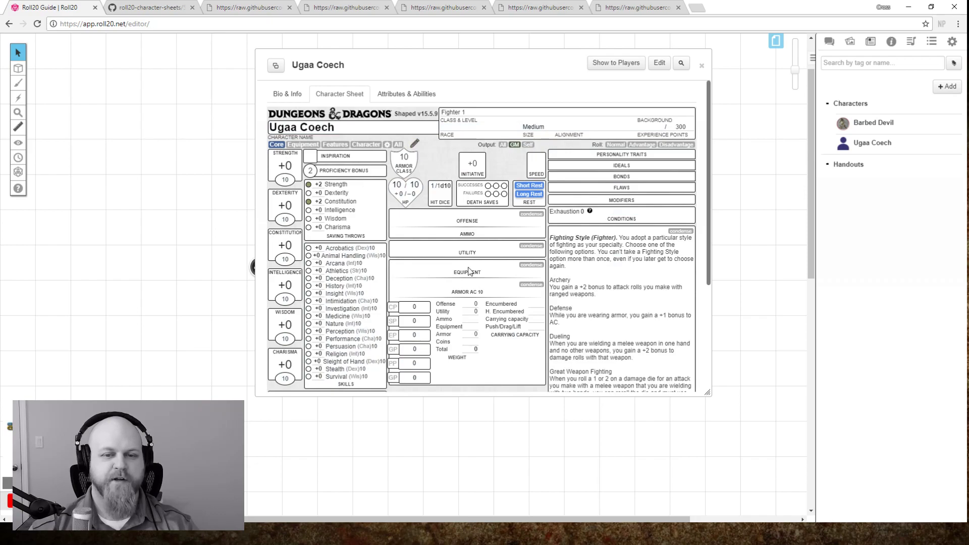
scroll(432, 195, "down", 2)
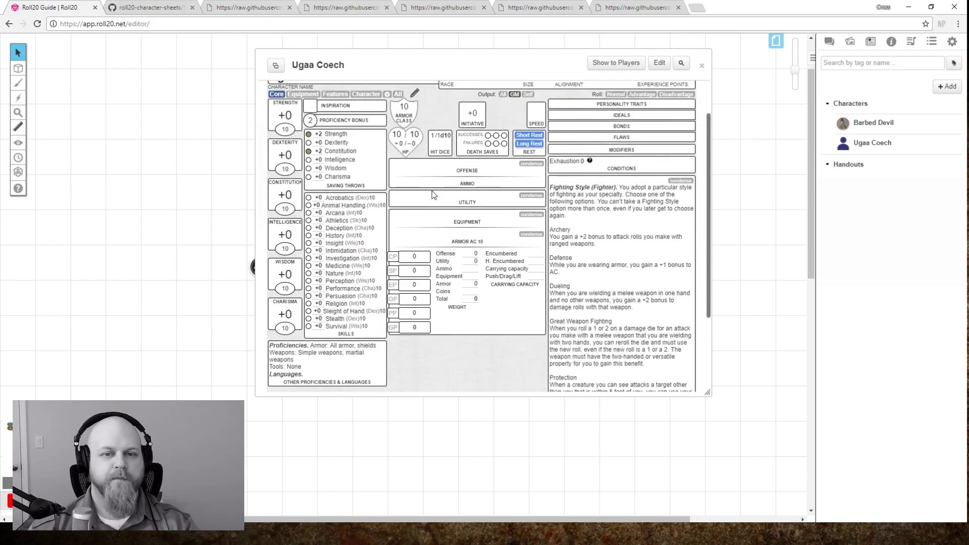
- Add an armor entry to the sheet and fill it with Leather Armor found by searching the compendium for Leather
left_click(414, 93)
scroll(442, 263, "down", 2)
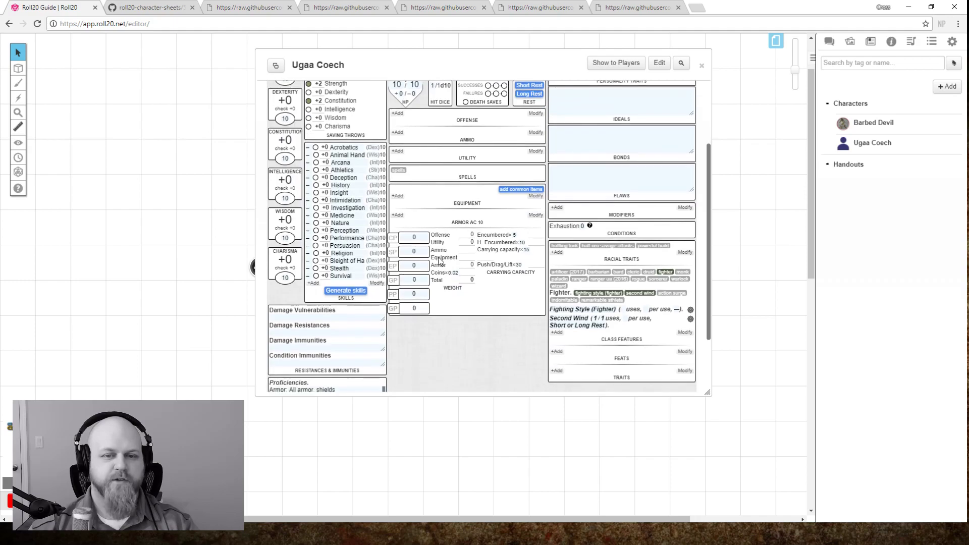
left_click(397, 216)
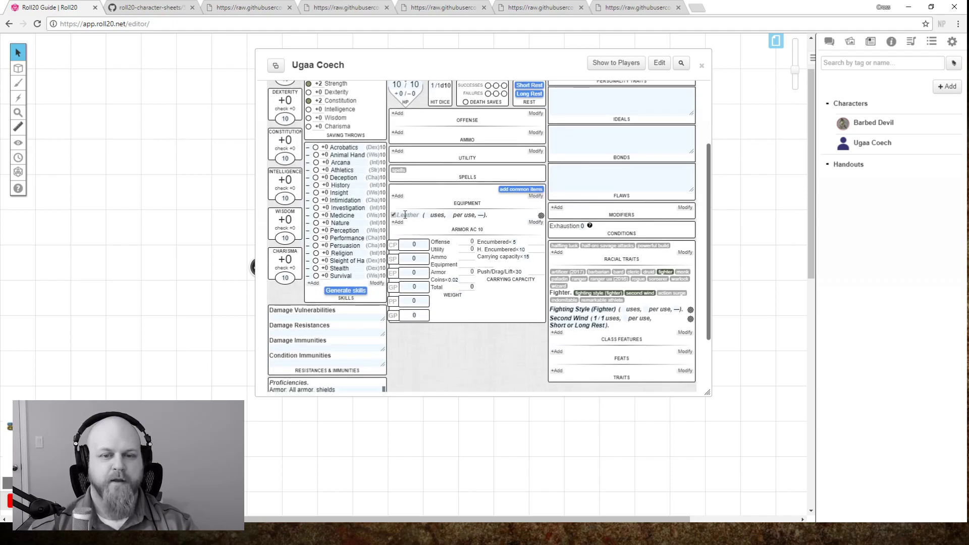
left_click(891, 41)
left_click(869, 77)
type("Leather")
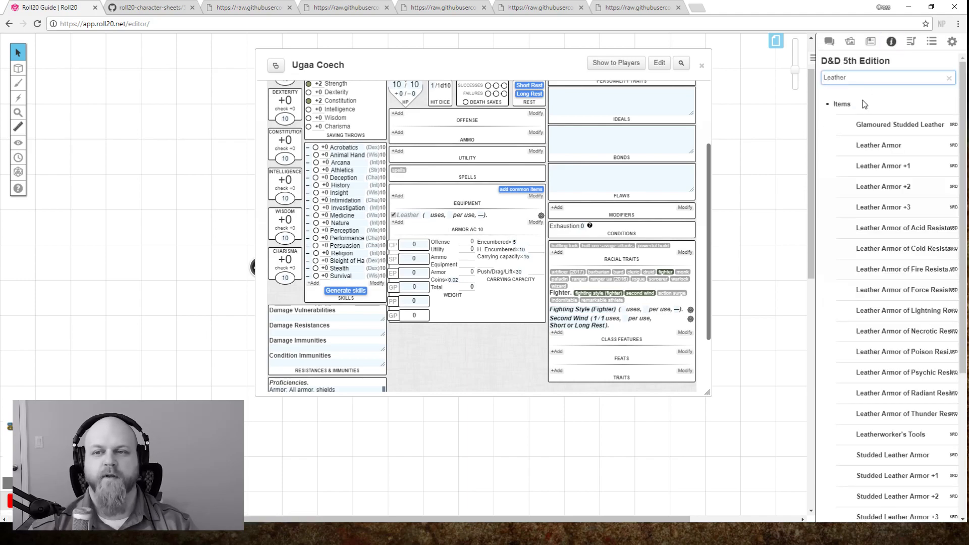
left_click_drag(881, 149, 416, 220)
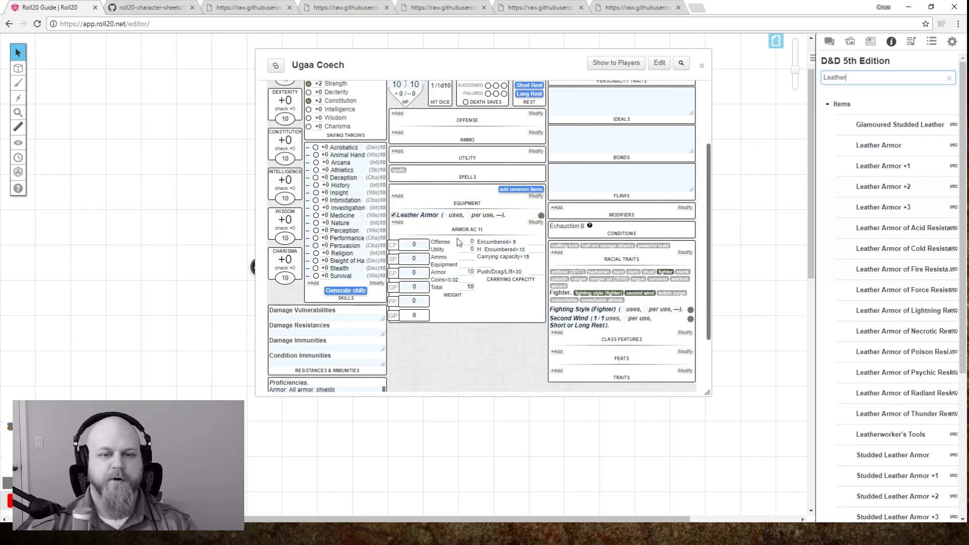
- Add a second armor entry and fill it with the Shield spell found by searching the compendium for Shield
scroll(396, 220, "up", 3)
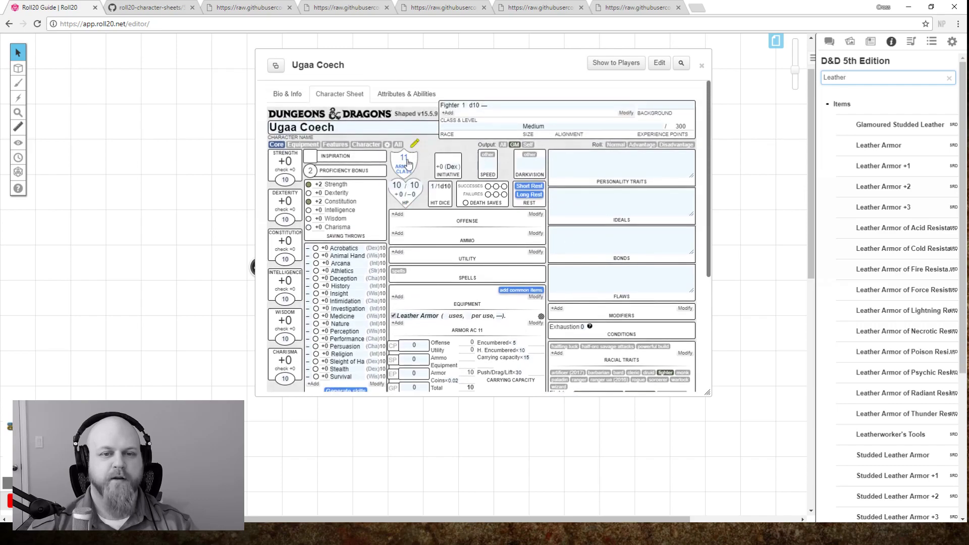
scroll(442, 299, "down", 1)
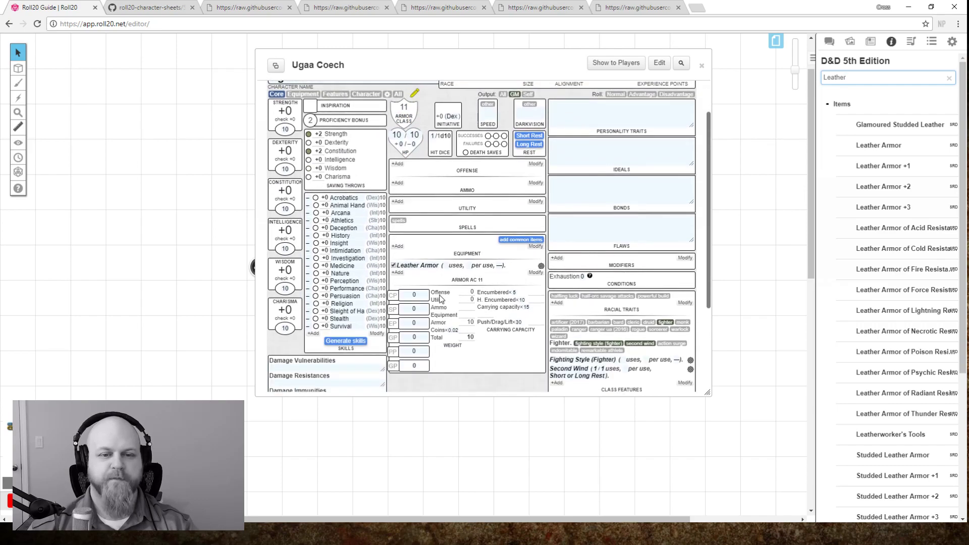
left_click(397, 273)
double_click(868, 78)
type("Shield")
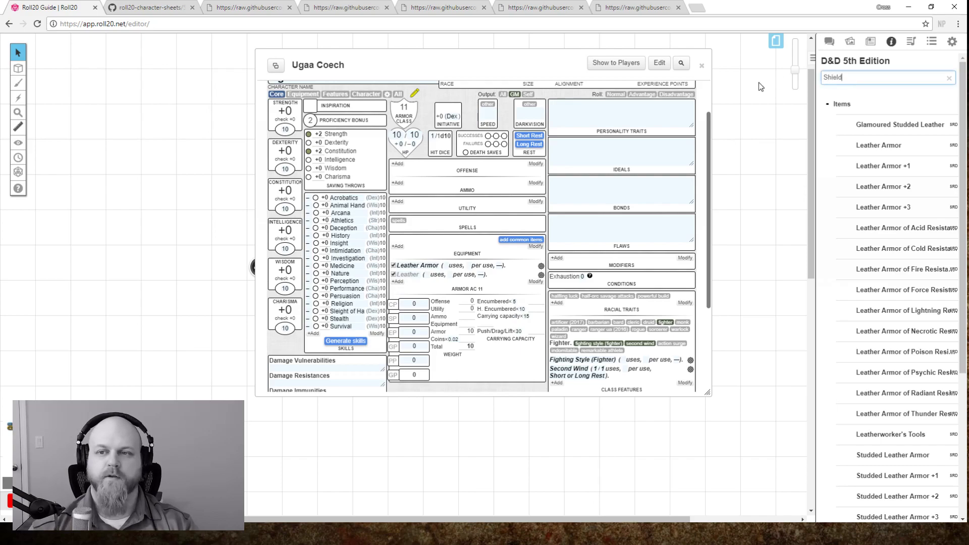
left_click_drag(871, 146, 413, 289)
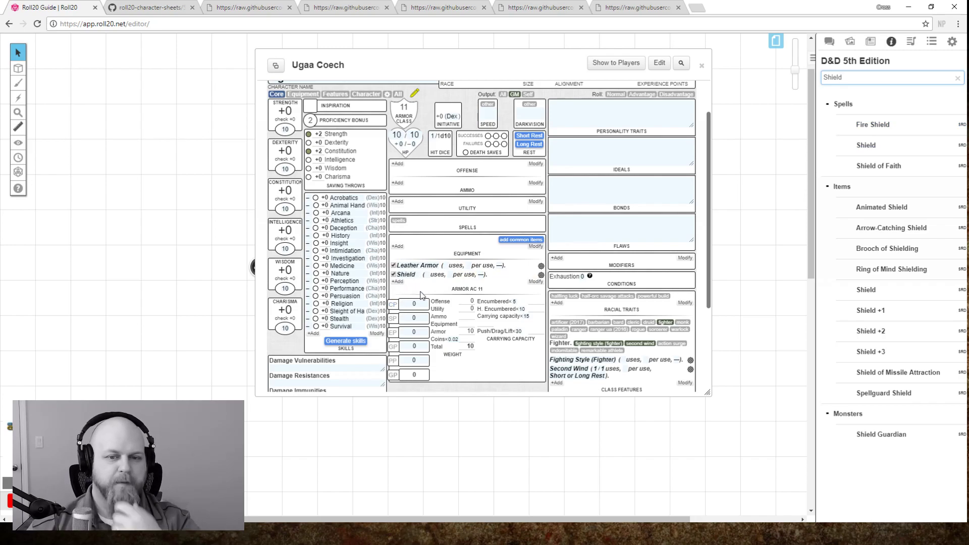
- Set the Shield entry's armor type to Shield and collapse its details
left_click(541, 276)
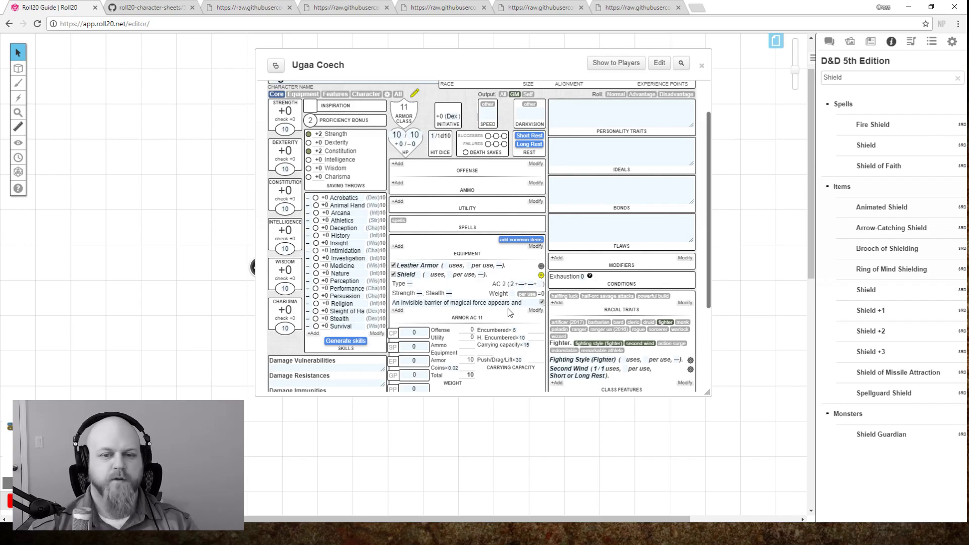
left_click(540, 275)
scroll(402, 289, "up", 1)
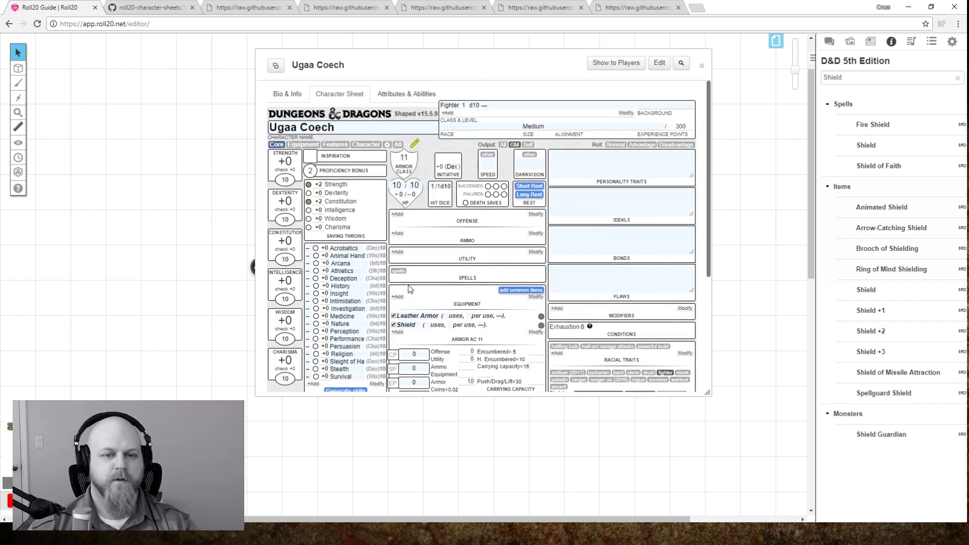
left_click(303, 145)
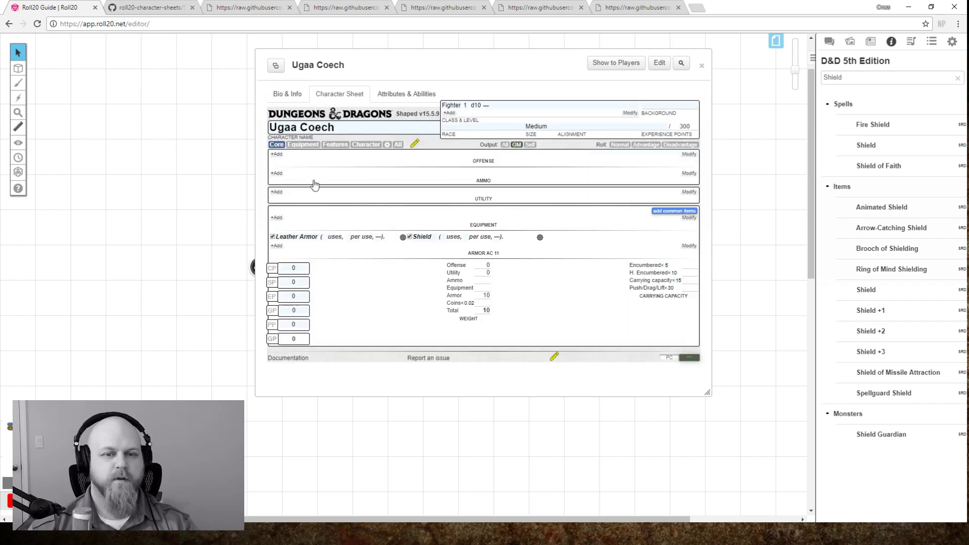
left_click(275, 145)
scroll(537, 222, "down", 2)
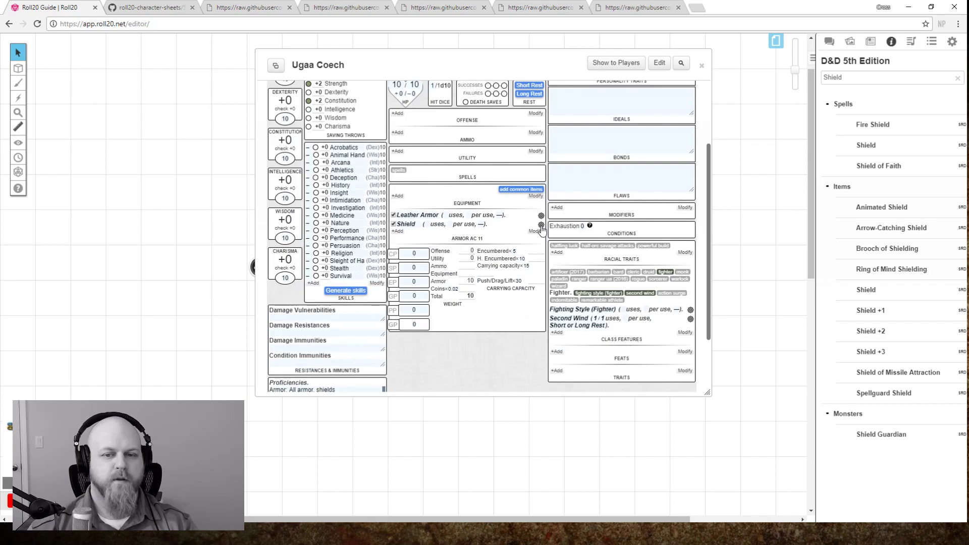
left_click(539, 225)
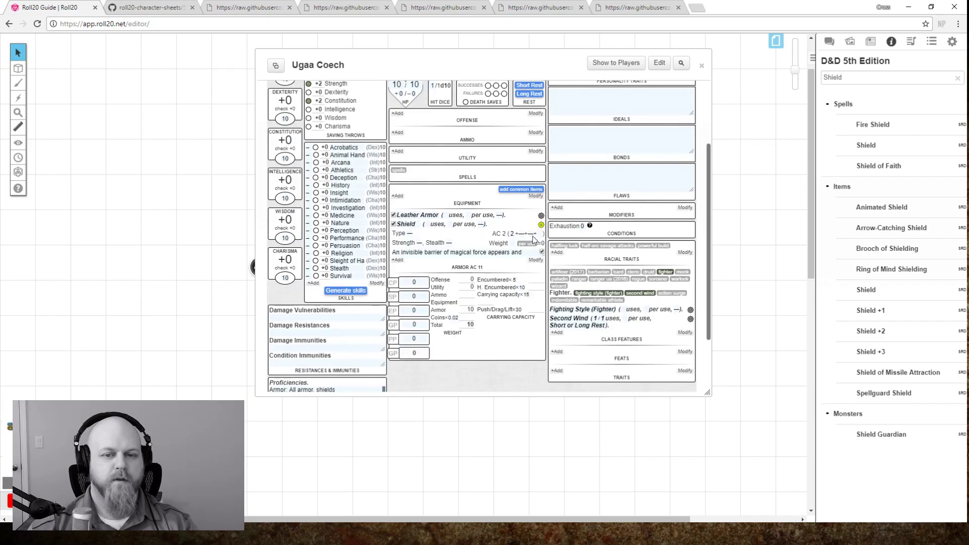
left_click(410, 234)
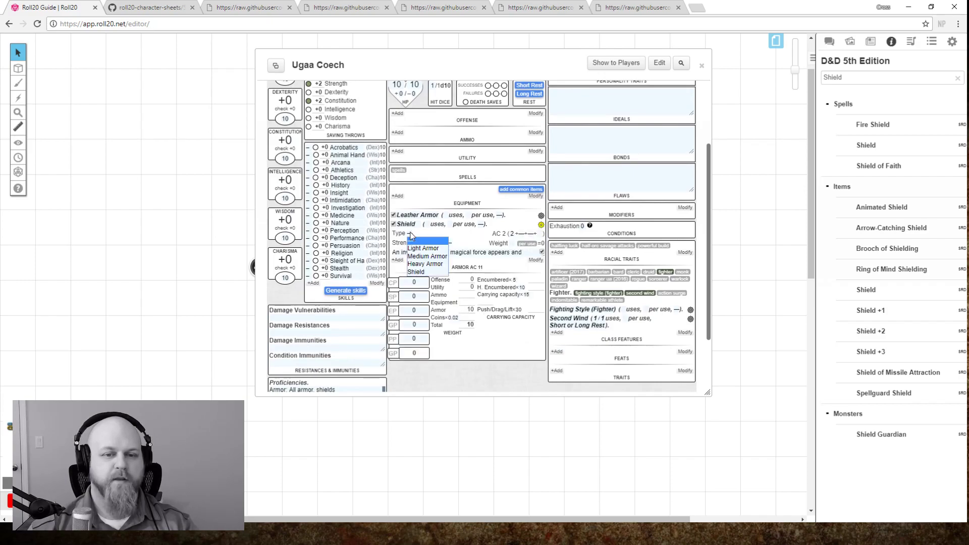
left_click(418, 272)
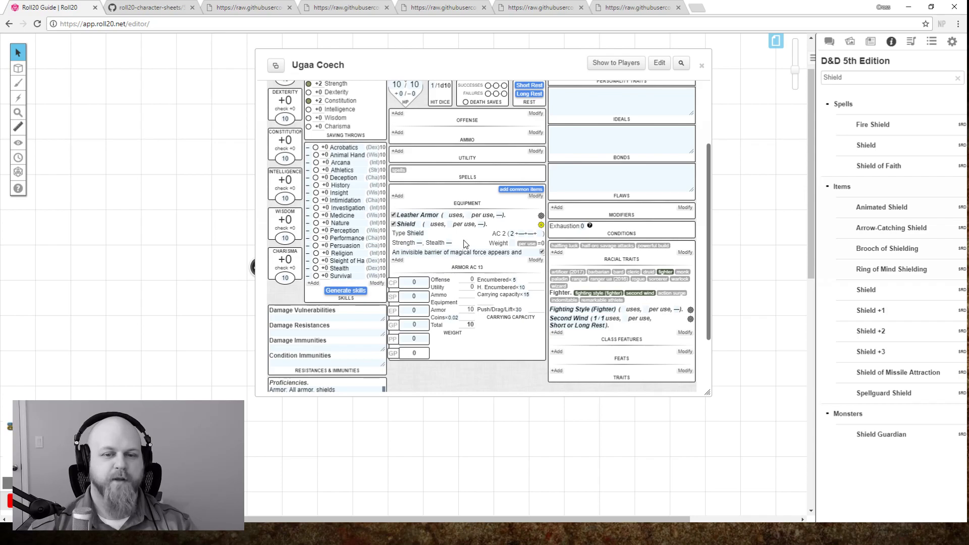
left_click(541, 225)
scroll(439, 210, "up", 3)
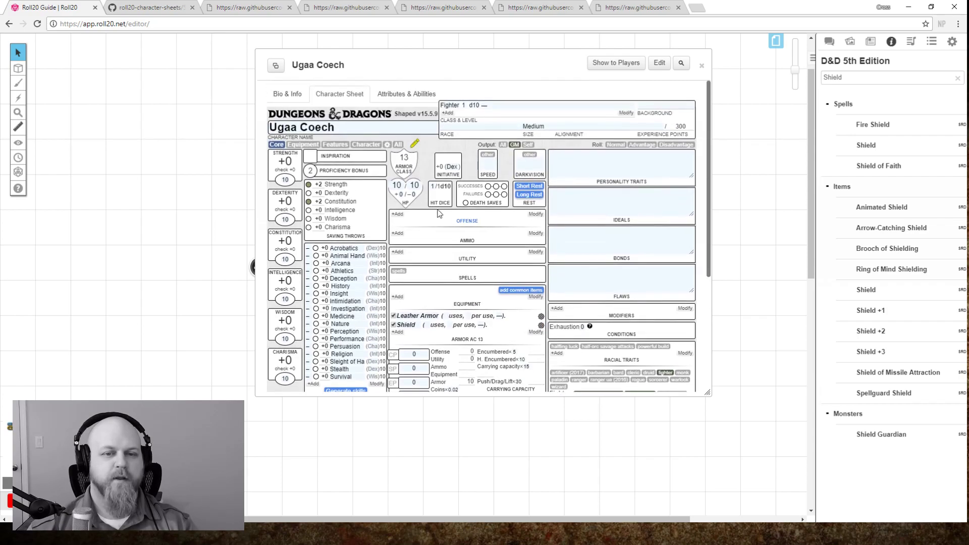
left_click(541, 325)
left_click(541, 325)
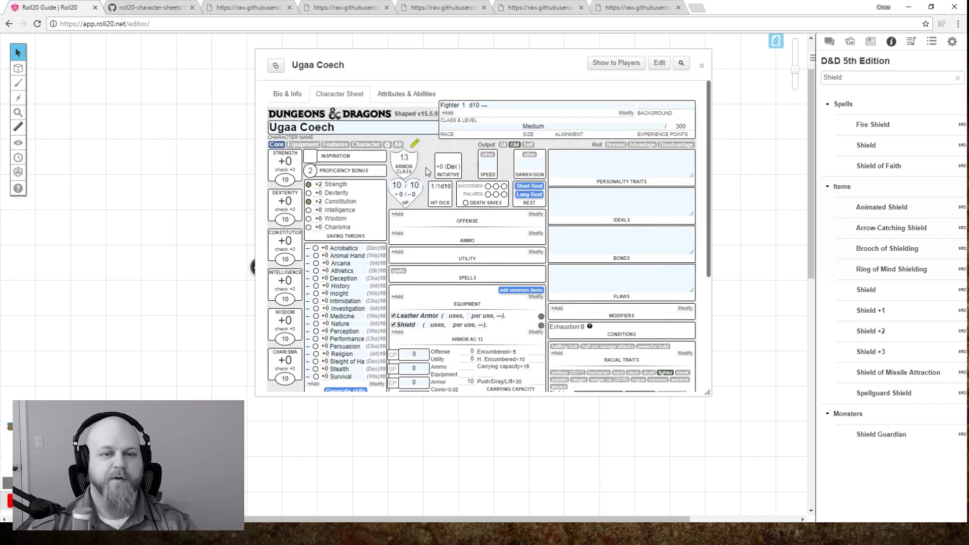
- Close the character sheet and review the blond girl token's advanced permission and light settings
left_click(701, 65)
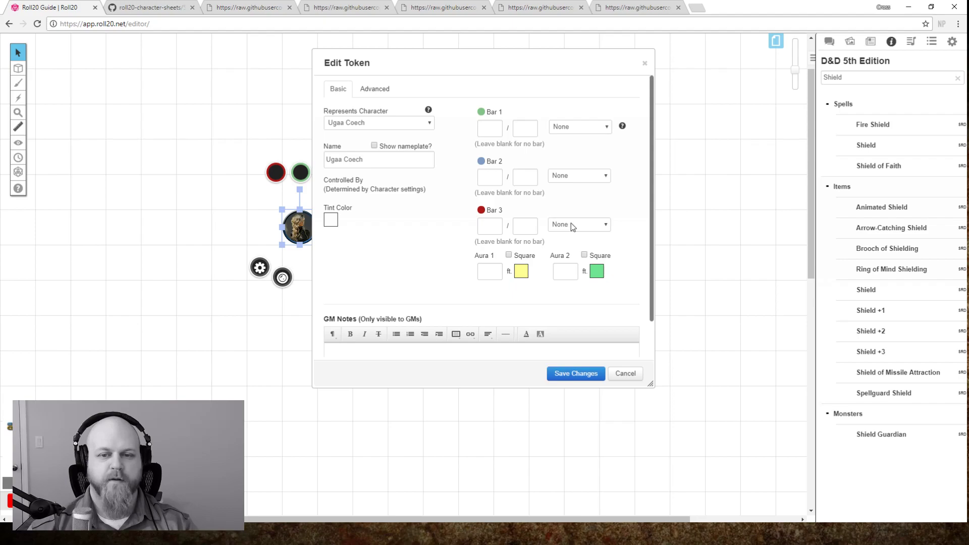
left_click(364, 91)
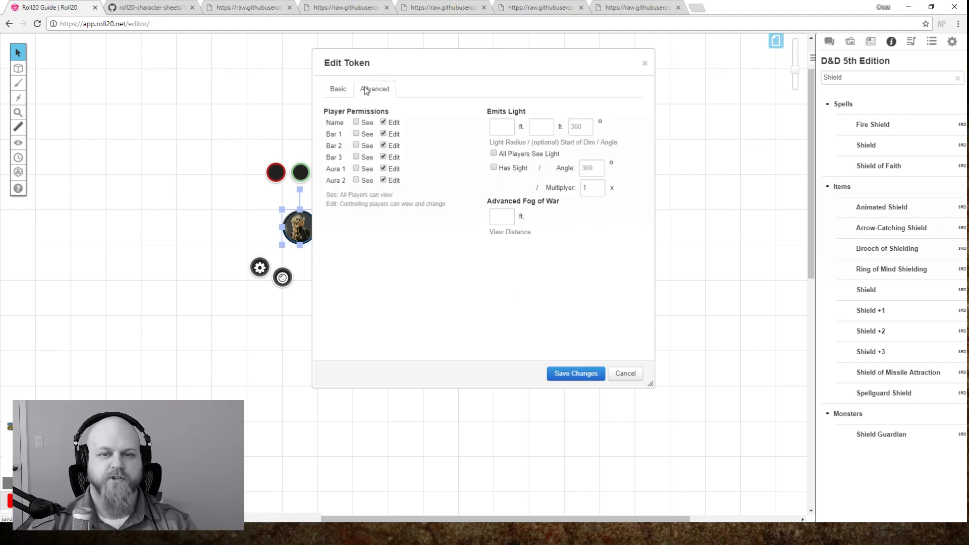
left_click(334, 94)
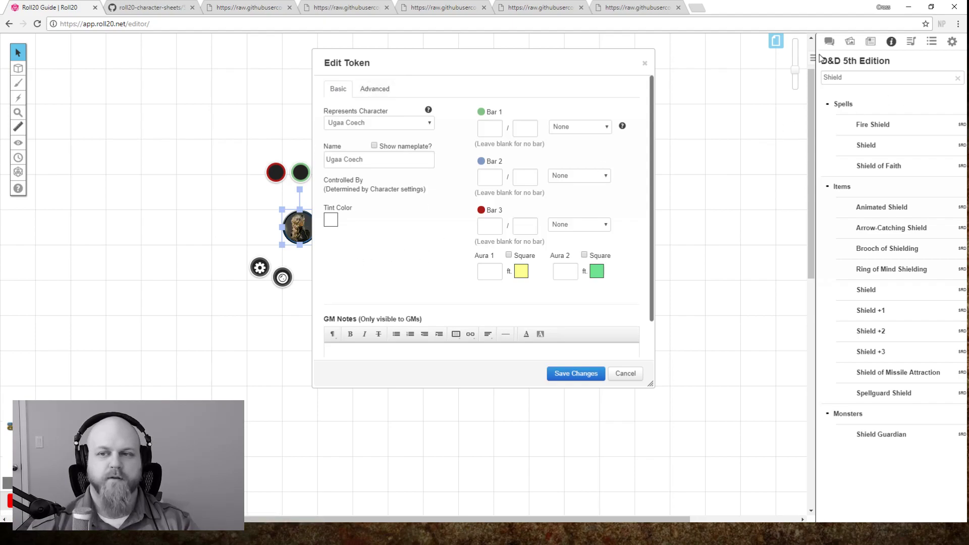
- Create a macro named Bootstrap that runs !shaped-apply-defaults and show it in the macro quick bar
left_click(931, 41)
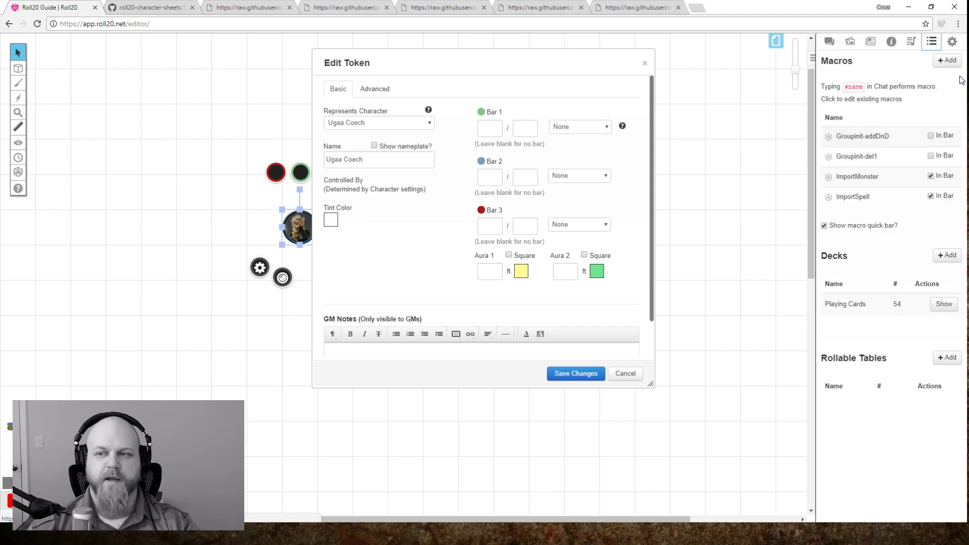
left_click(946, 60)
left_click(435, 170)
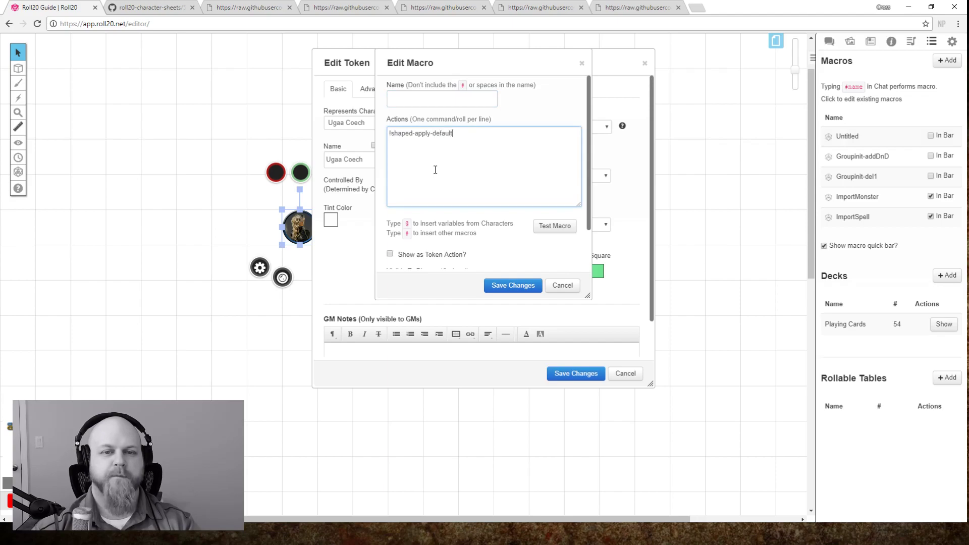
left_click(427, 98)
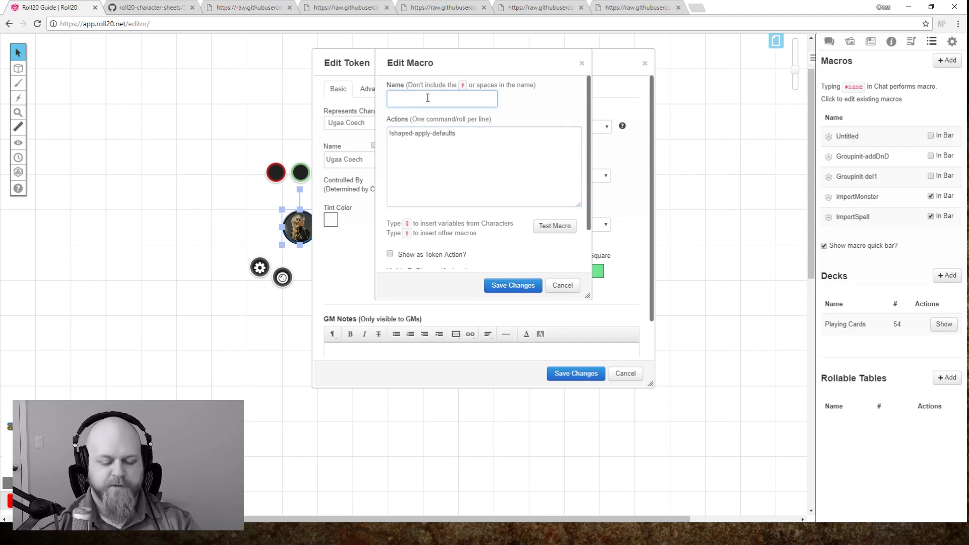
type("Bootstrap")
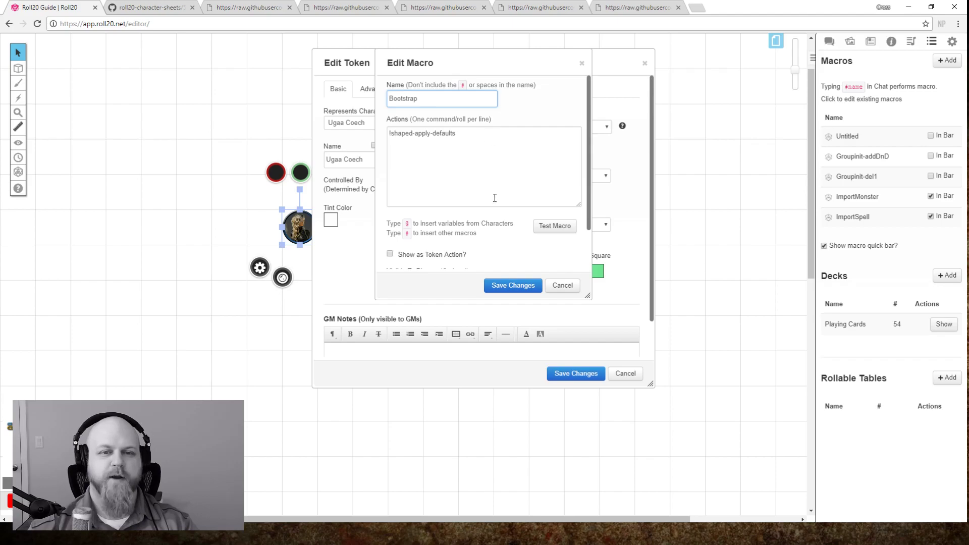
left_click(504, 285)
left_click(931, 135)
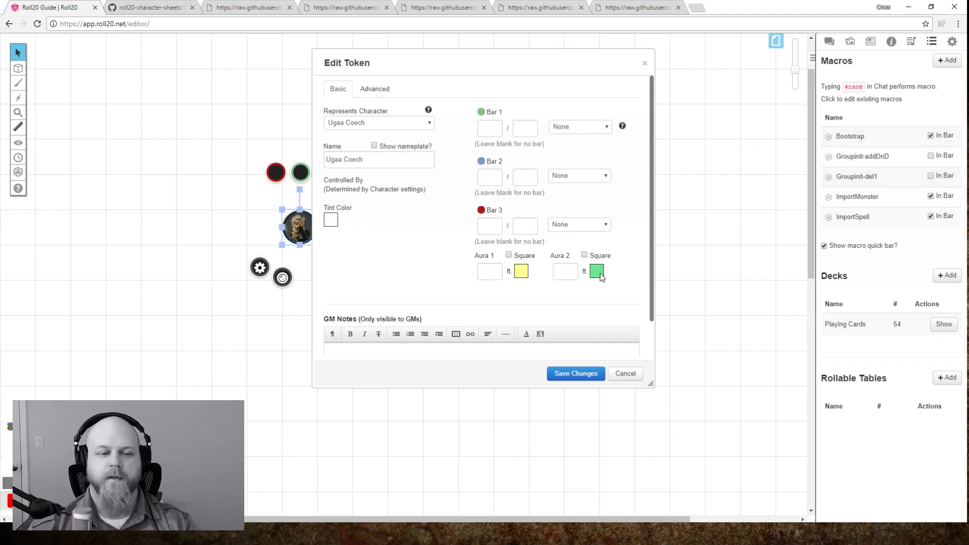
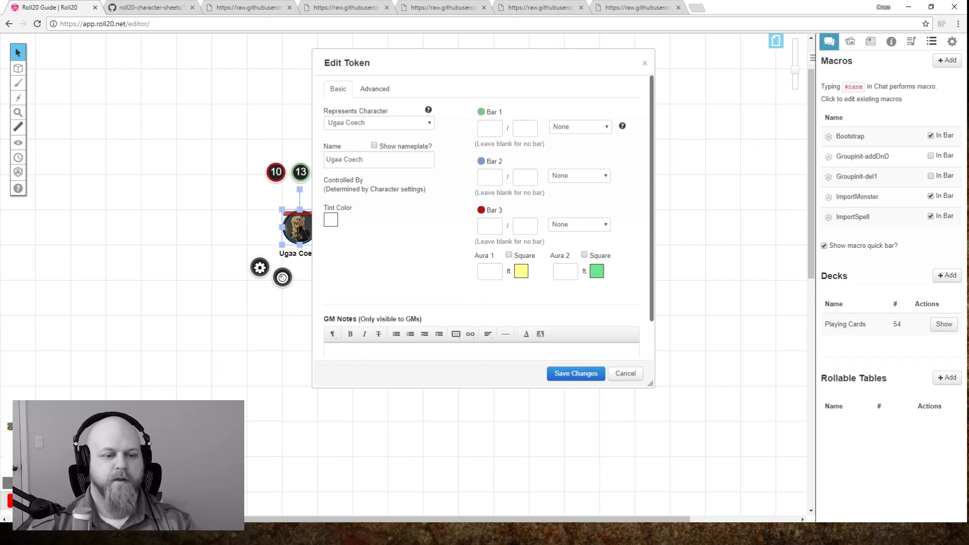
- Reopen the blond girl token's settings, check its bar links, let all players see its name and bar 3, and save
left_click(625, 373)
left_click(299, 236)
double_click(299, 236)
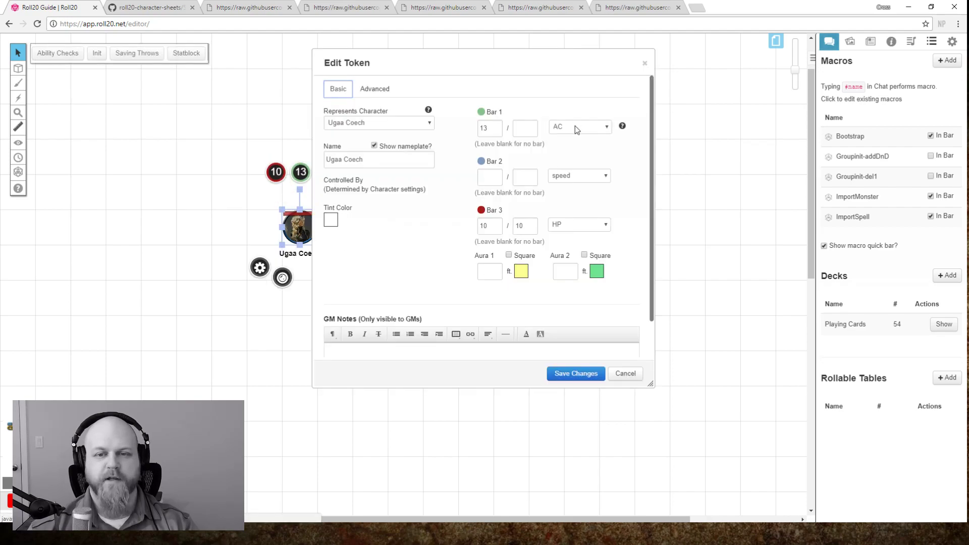
left_click(518, 227)
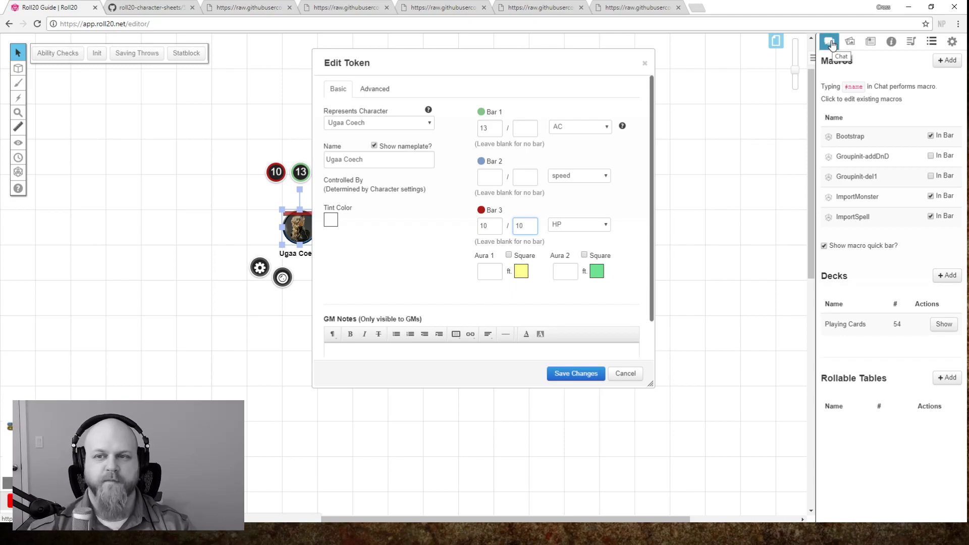
left_click_drag(518, 225, 528, 226)
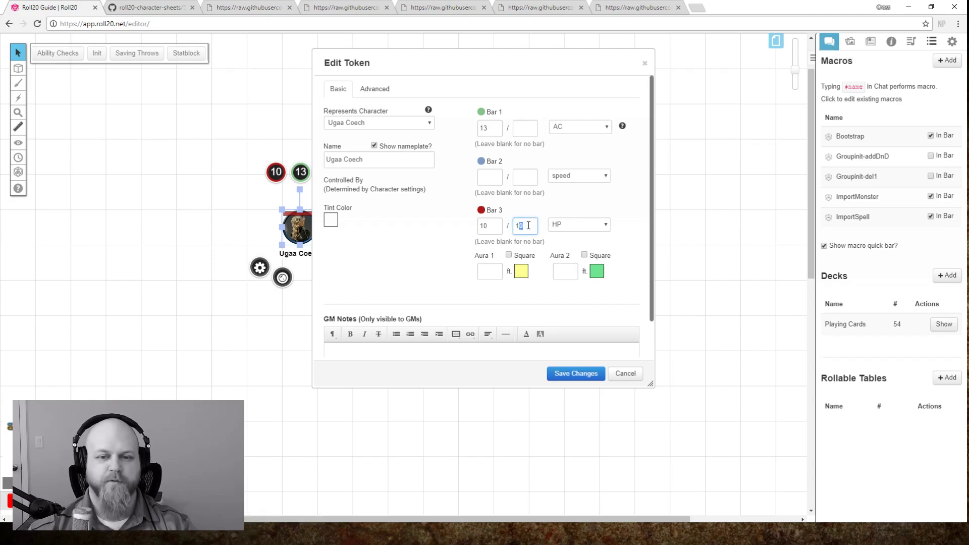
left_click(367, 94)
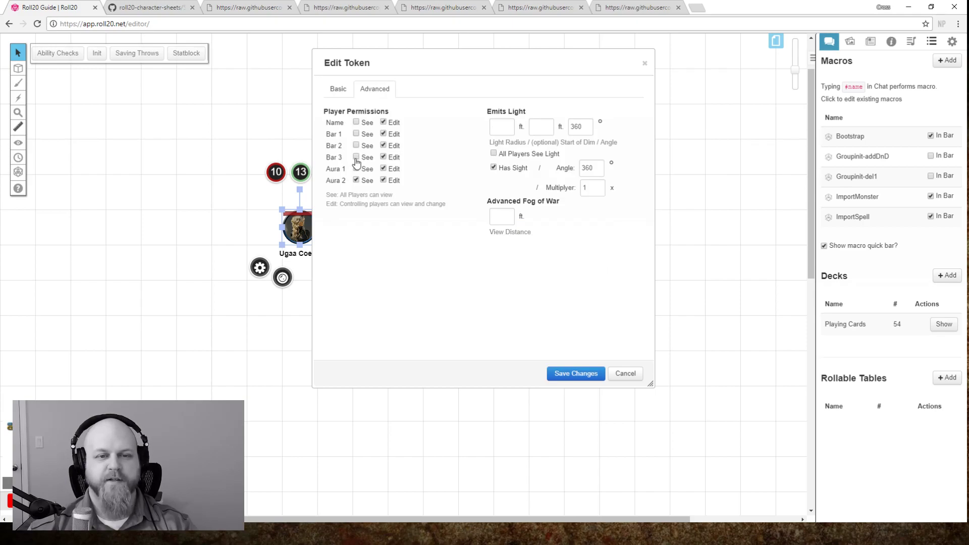
left_click(356, 123)
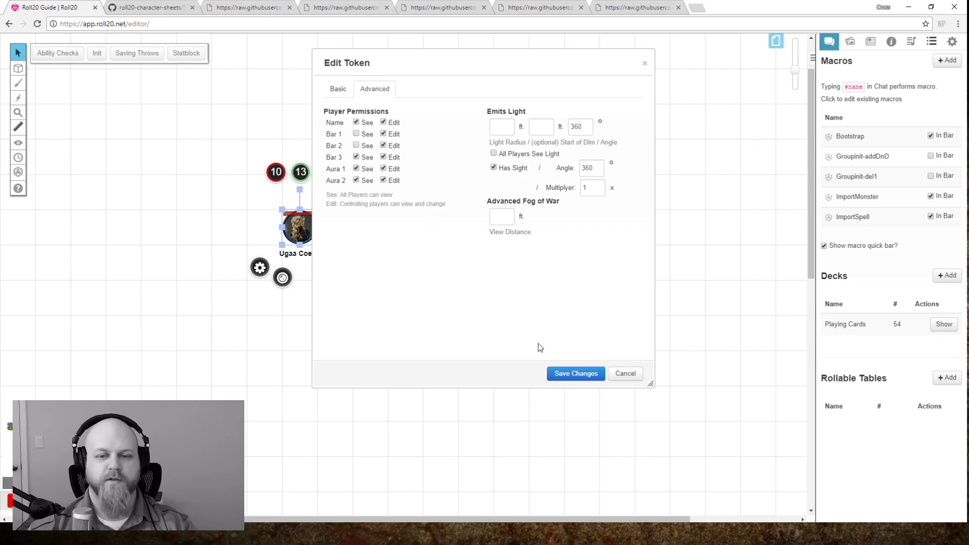
left_click(569, 374)
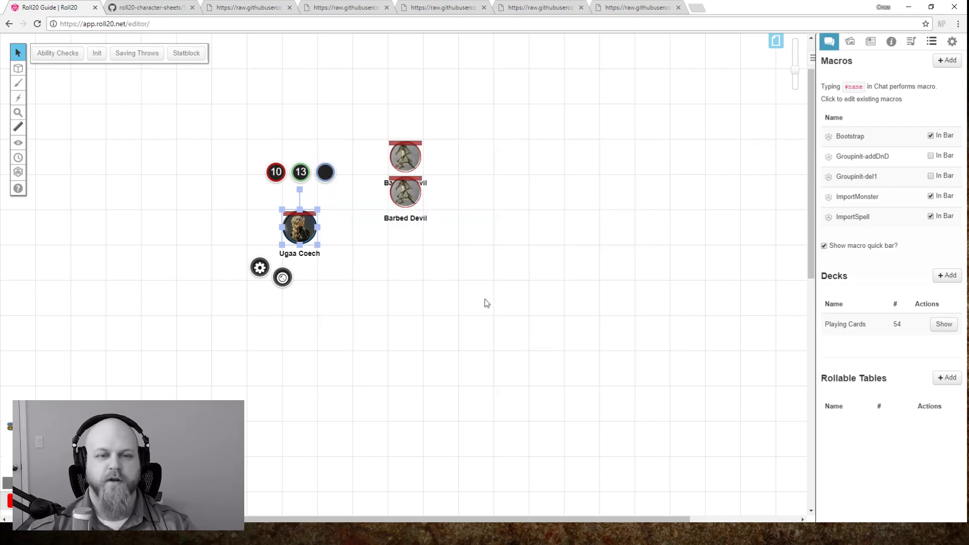
- Replace the player character's default token with the selected blond girl token and save the character
left_click(869, 42)
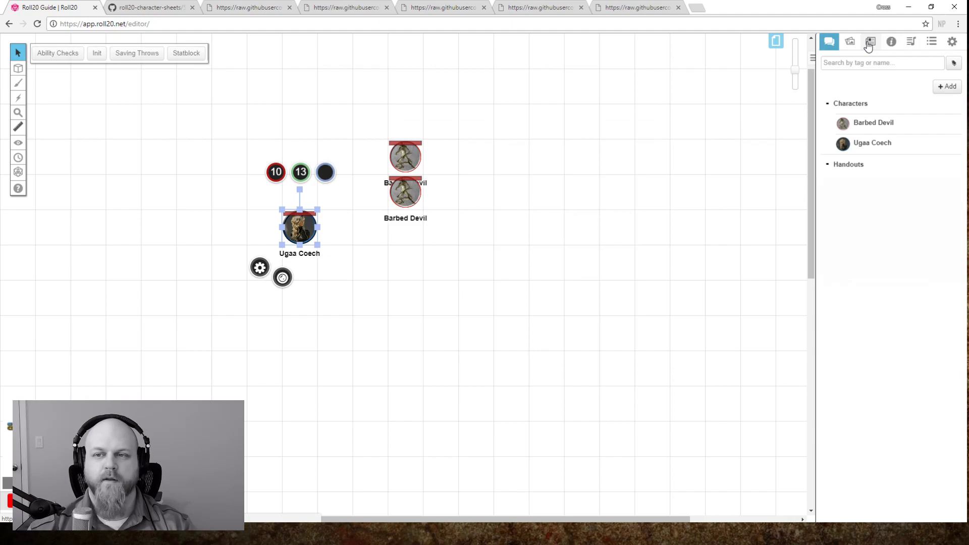
left_click(867, 143)
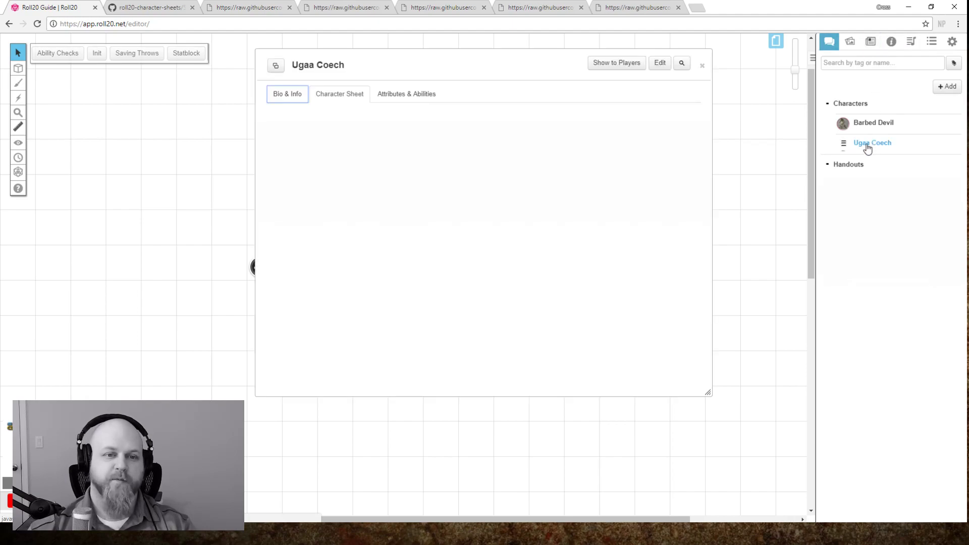
left_click(342, 95)
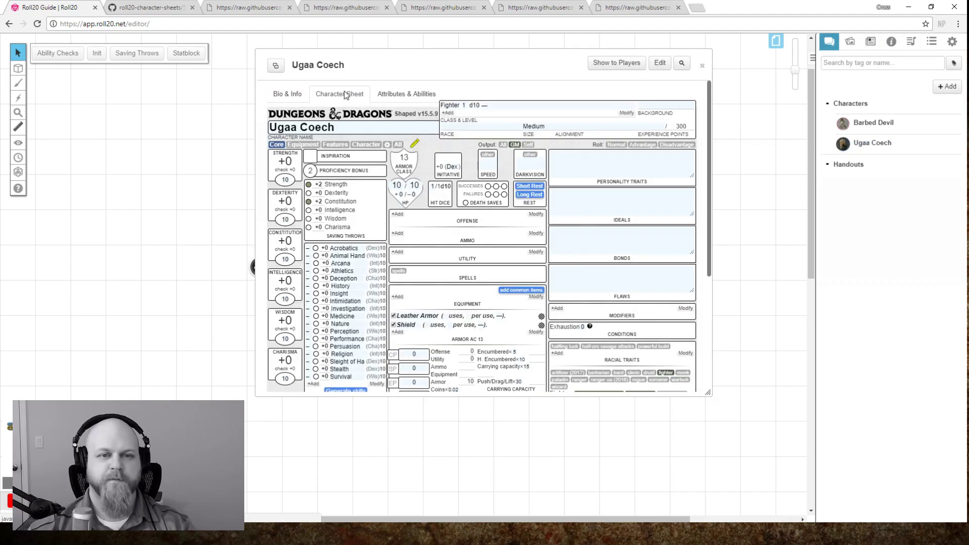
left_click(660, 63)
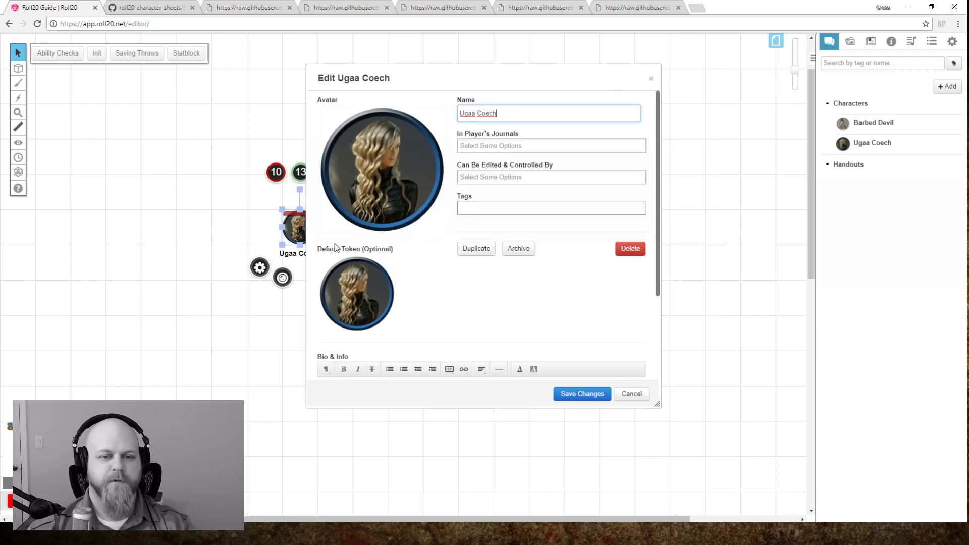
left_click(381, 262)
left_click(473, 308)
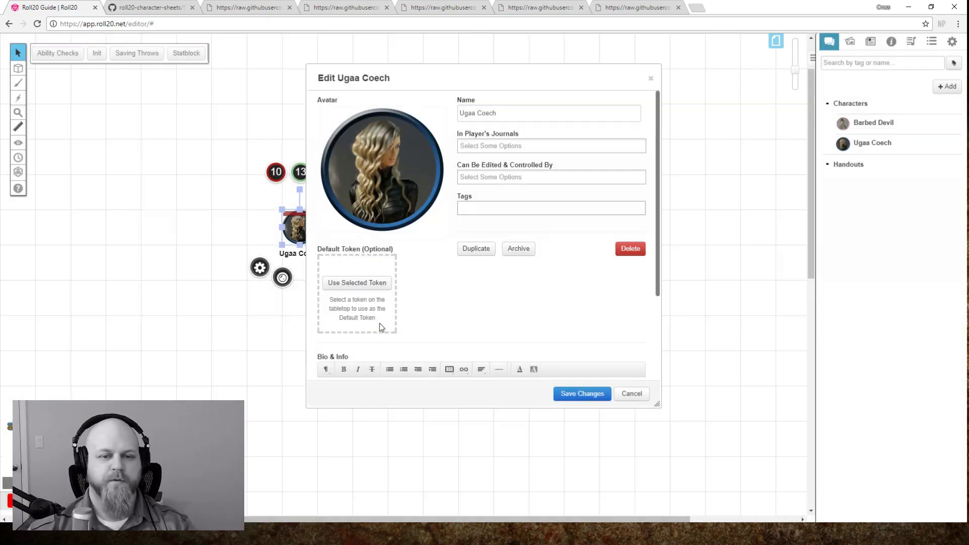
left_click(348, 284)
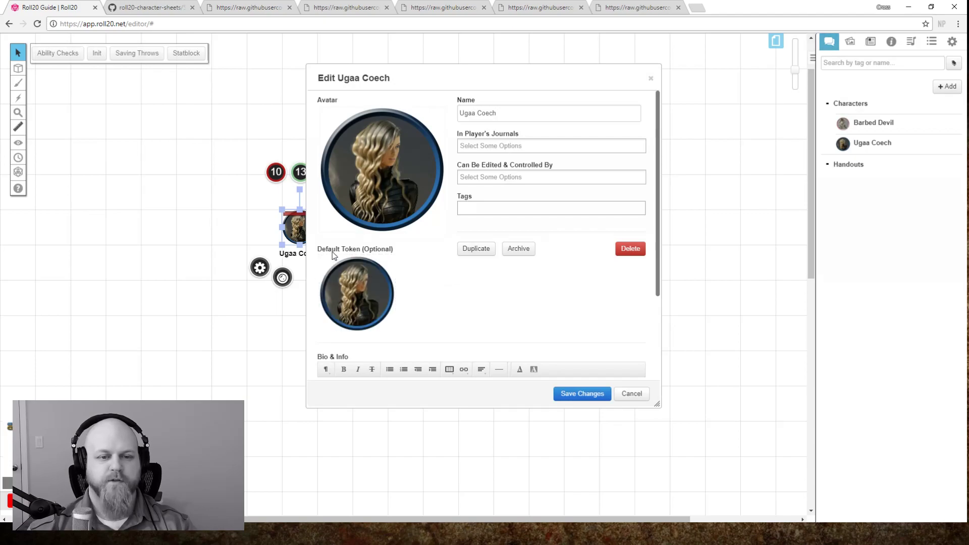
left_click(568, 394)
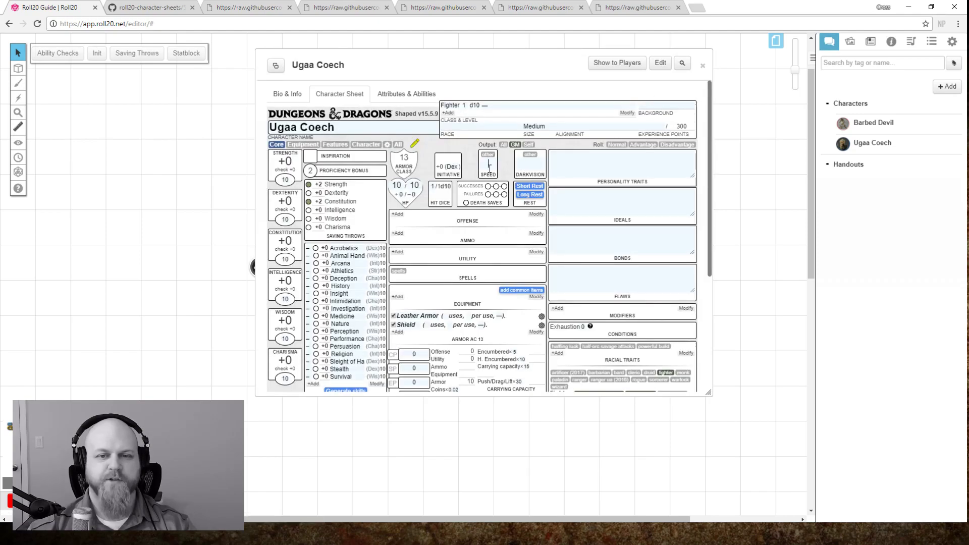
- Move the character sheet clear of the token, set the character's speed to 30, and reselect the token
left_click_drag(491, 71, 601, 115)
left_click(309, 296)
left_click(299, 236)
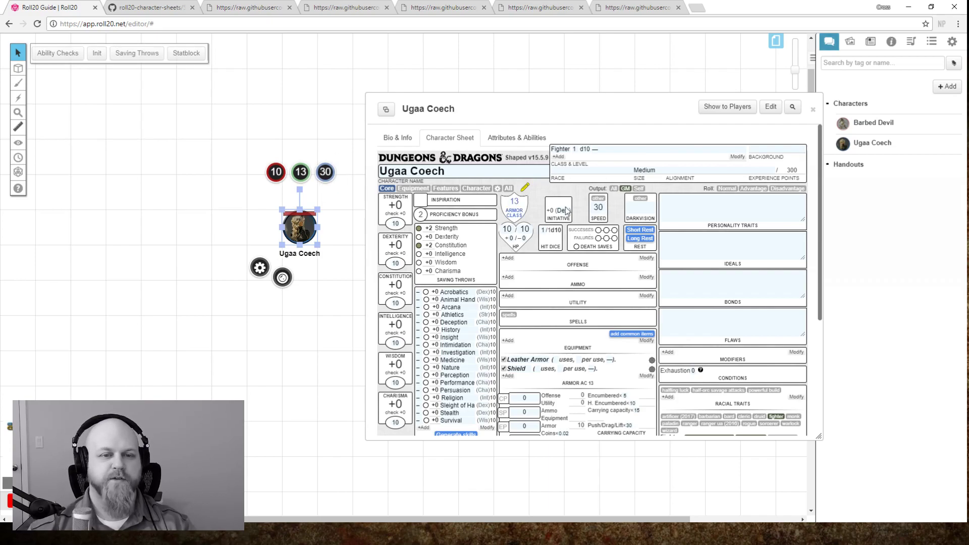
- Test the speed link by setting the sheet's speed to 35 and applying -5 to the token's blue bar
left_click_drag(593, 207, 612, 211)
type("35")
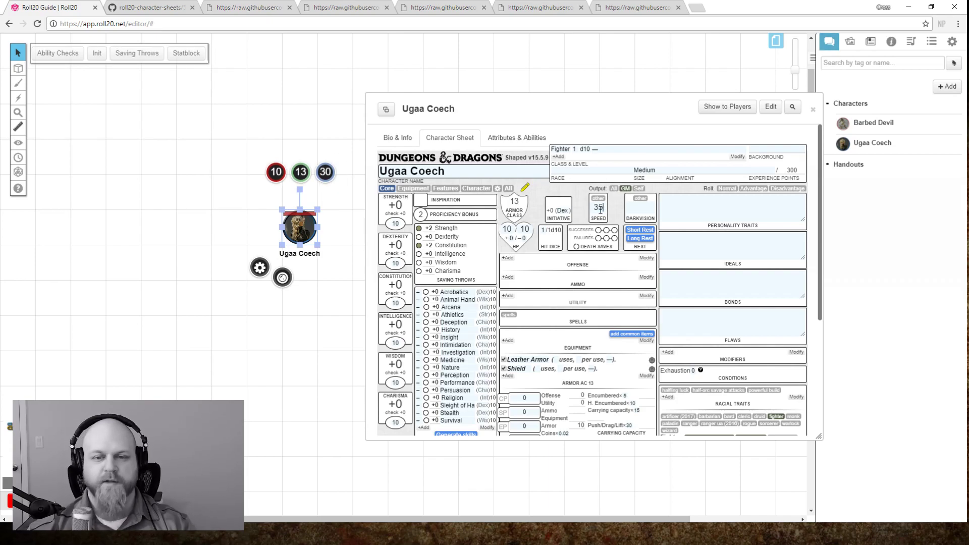
left_click(327, 175)
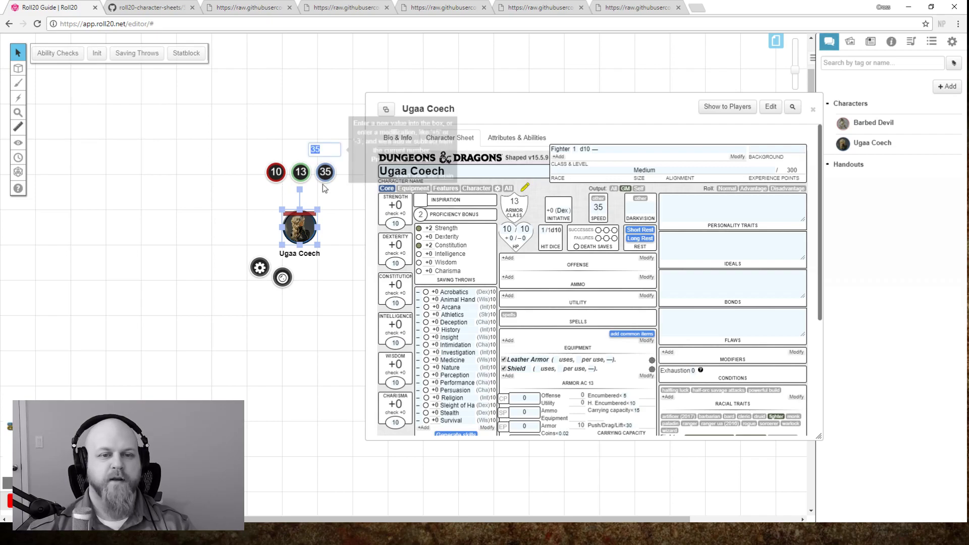
type("30")
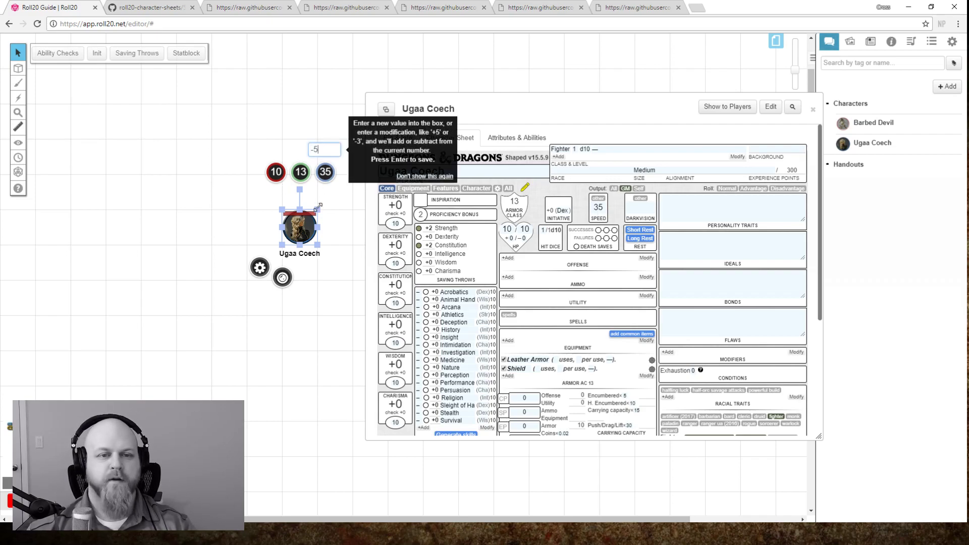
key("Return")
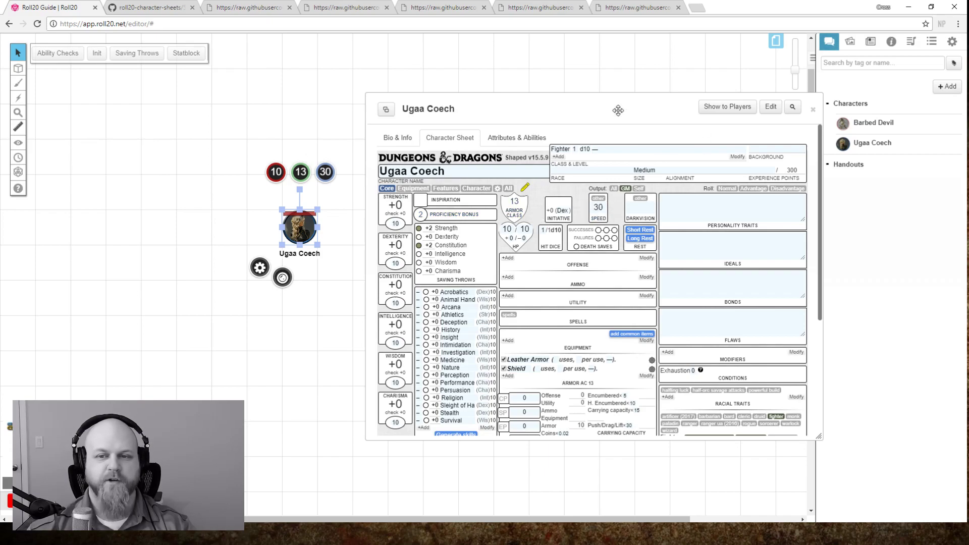
- Shift the character sheet slightly and output the selected token's statblock to the chat
left_click_drag(618, 110, 602, 86)
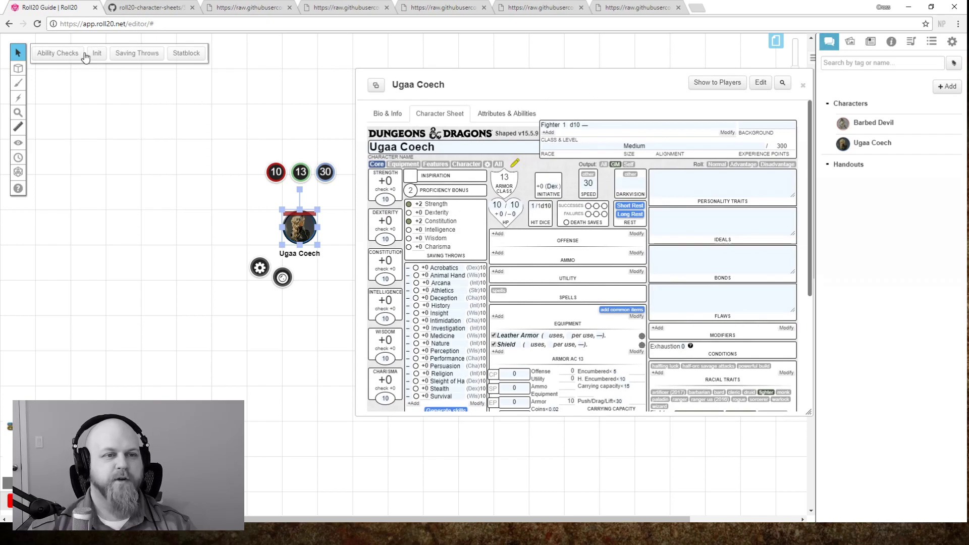
left_click(184, 55)
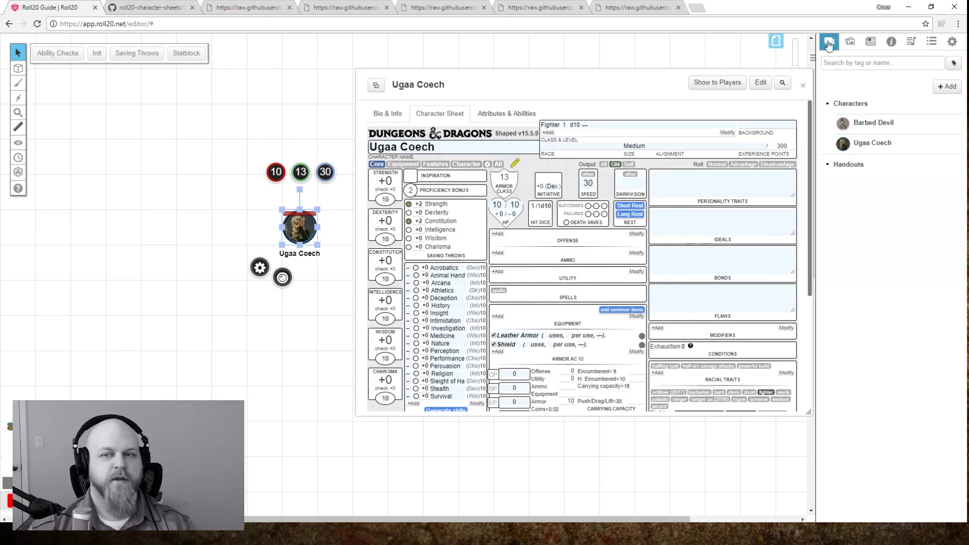
left_click(187, 54)
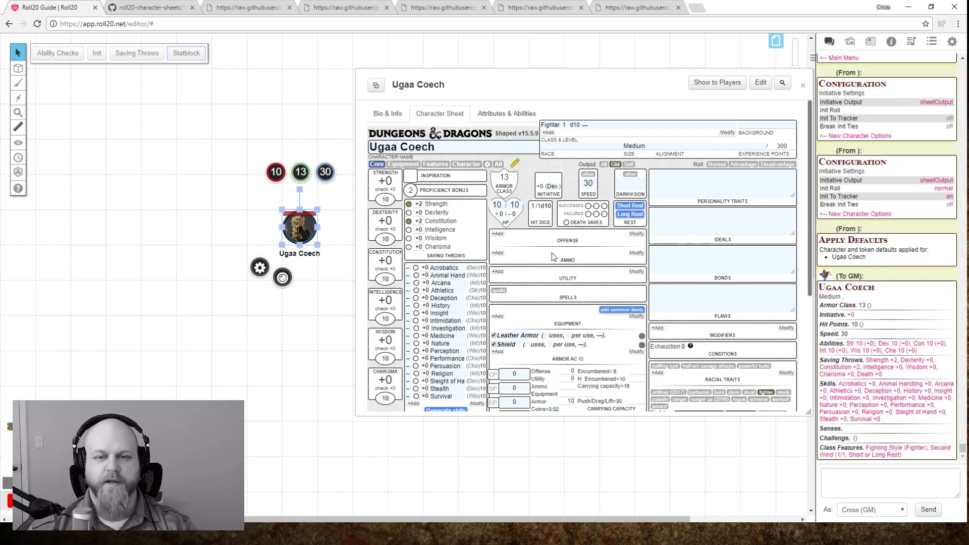
- Add an offense entry, fill it with Longsword found by searching the compendium, and leave the sheet's edit mode
left_click(498, 233)
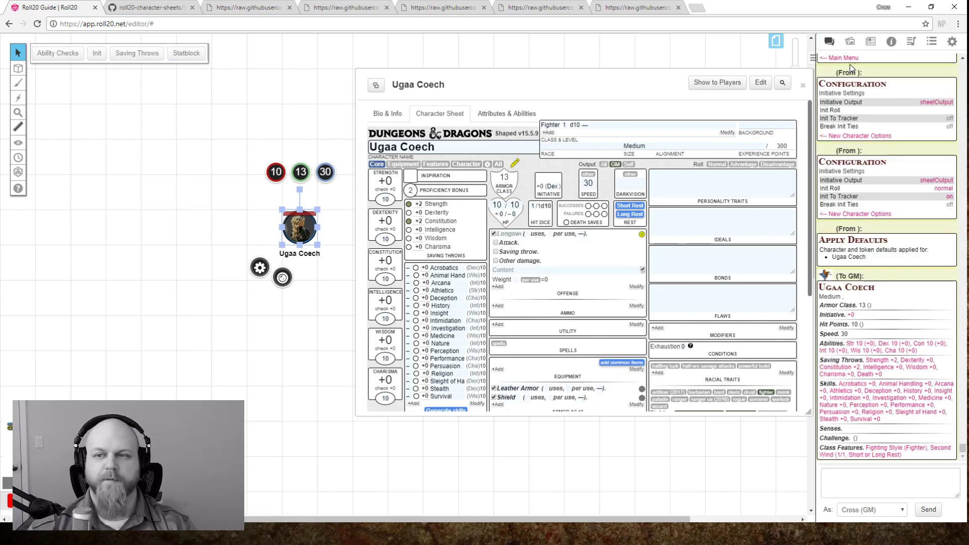
left_click(850, 41)
left_click(856, 90)
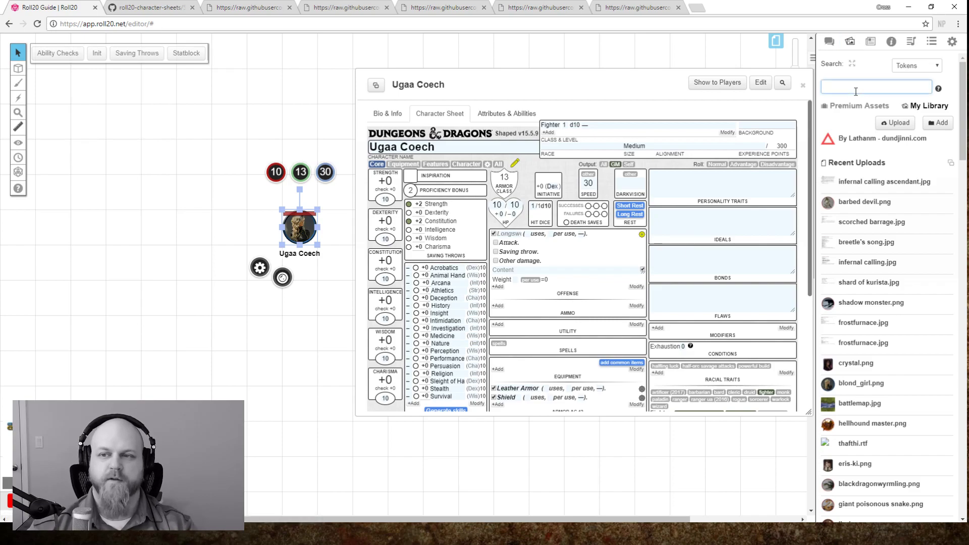
left_click(891, 42)
type("Longs")
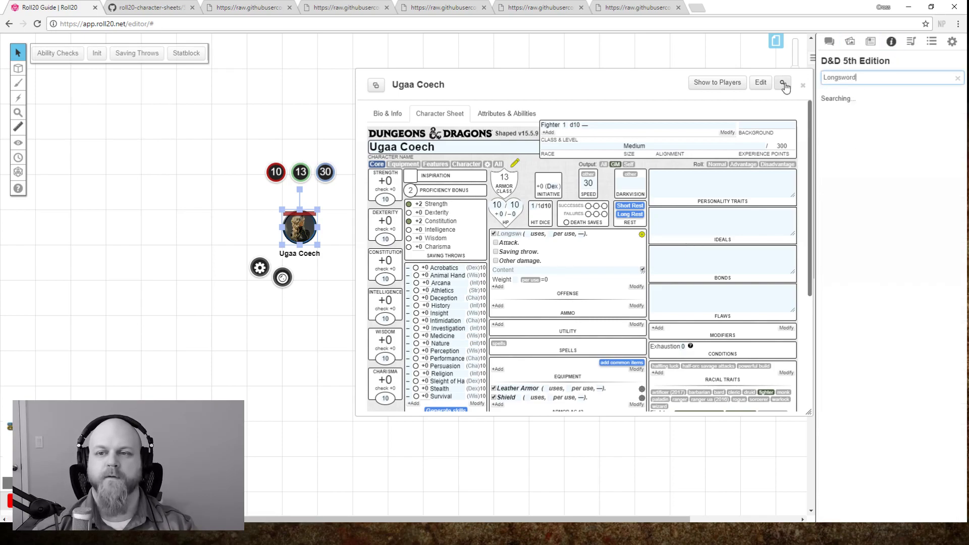
type("word")
left_click_drag(874, 131, 528, 252)
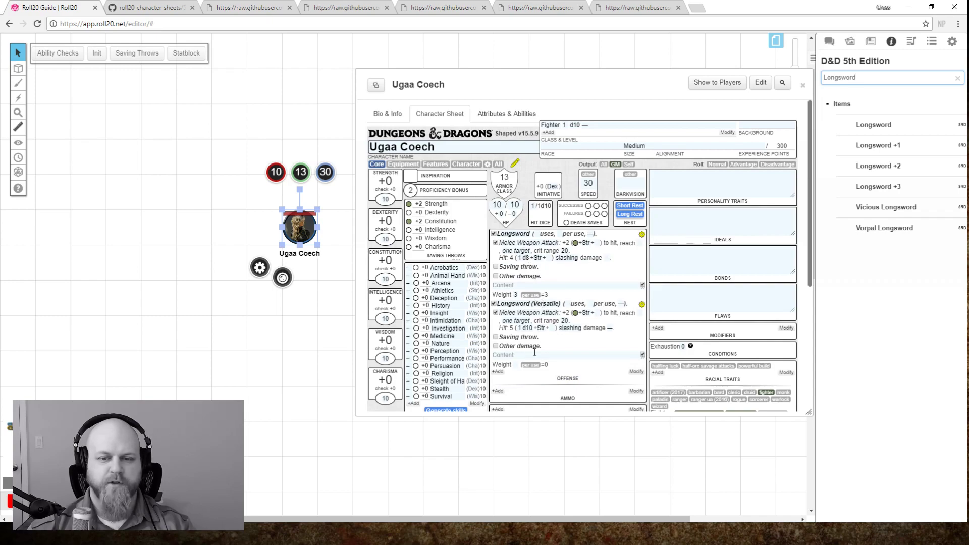
left_click(515, 163)
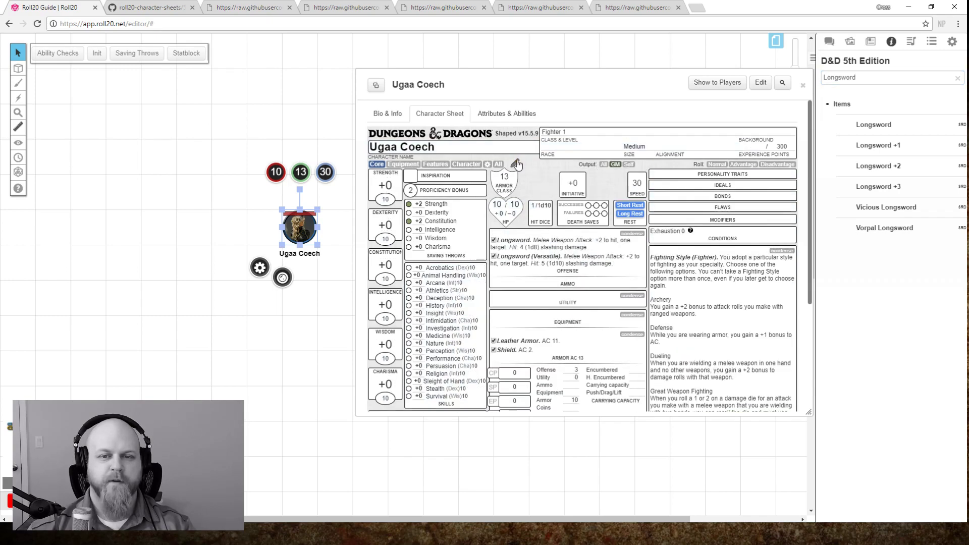
left_click(305, 327)
left_click(302, 227)
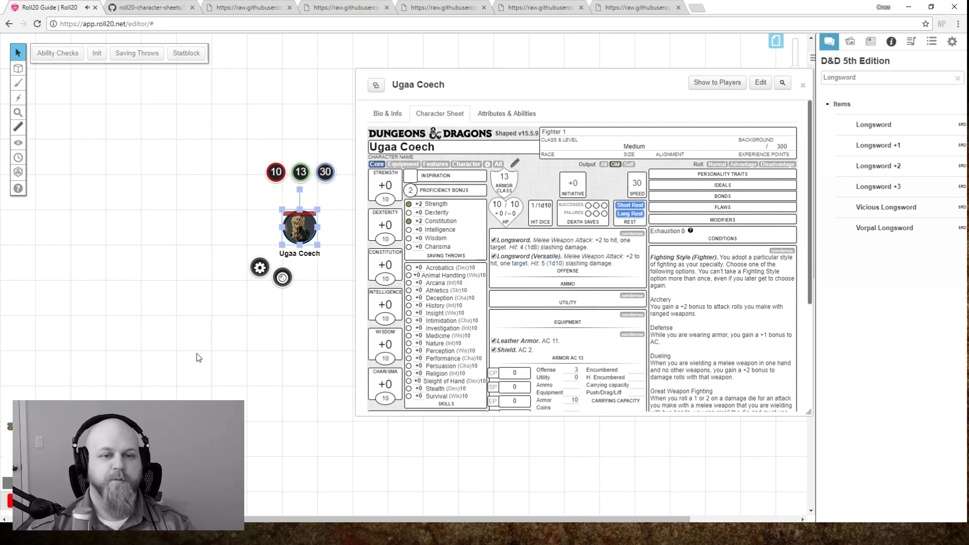
left_click(211, 356)
left_click(291, 232)
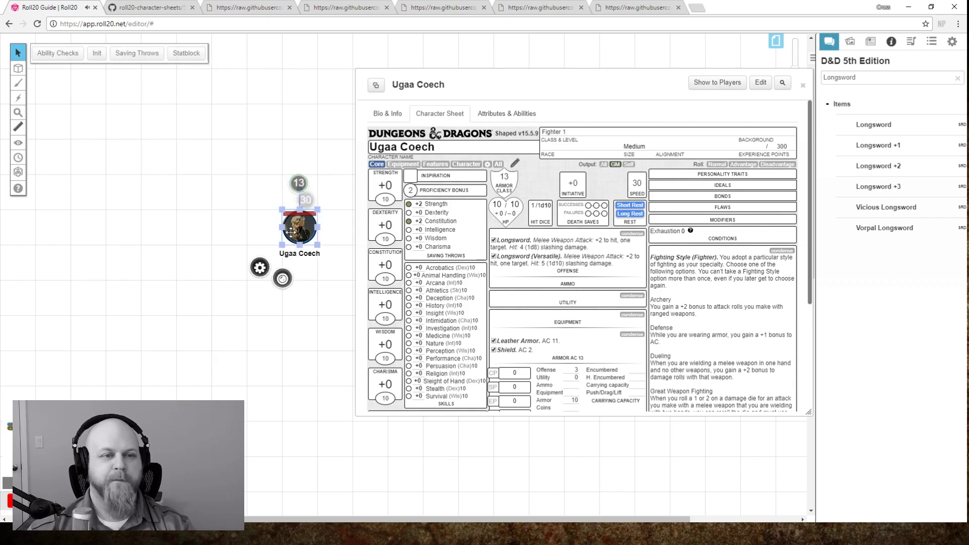
left_click(226, 249)
left_click(294, 233)
left_click(230, 233)
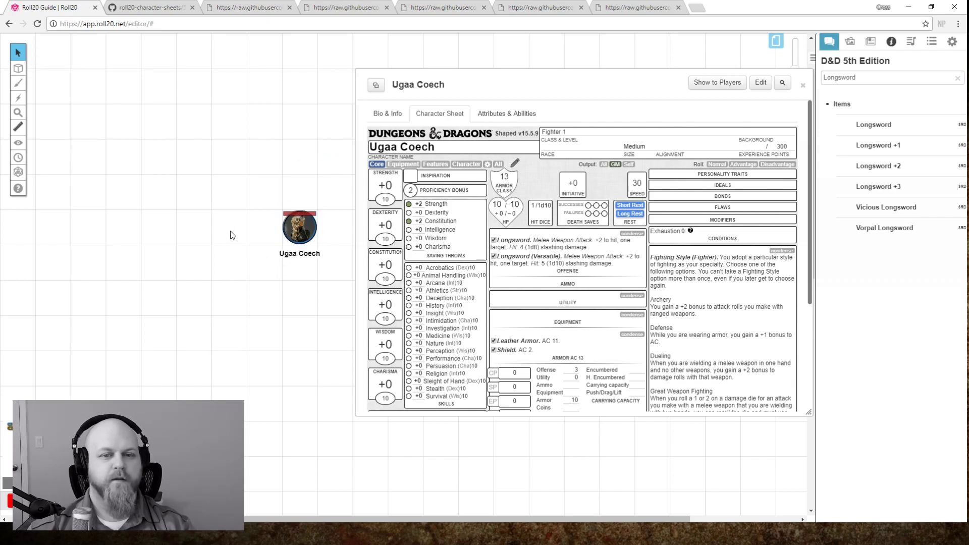
- Show the chat, reselect the character's token, and compare its available actions with the longsword entries on the sheet
left_click(295, 232)
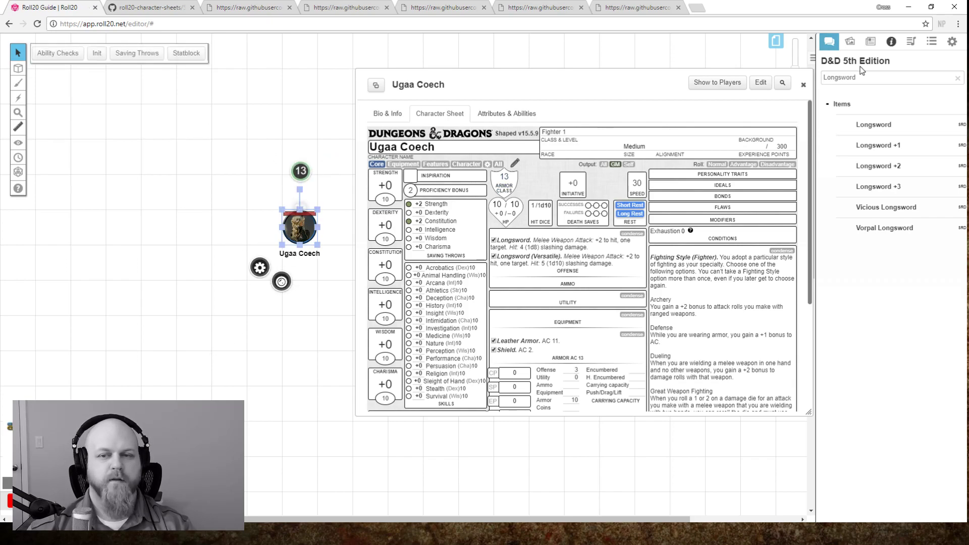
left_click(830, 44)
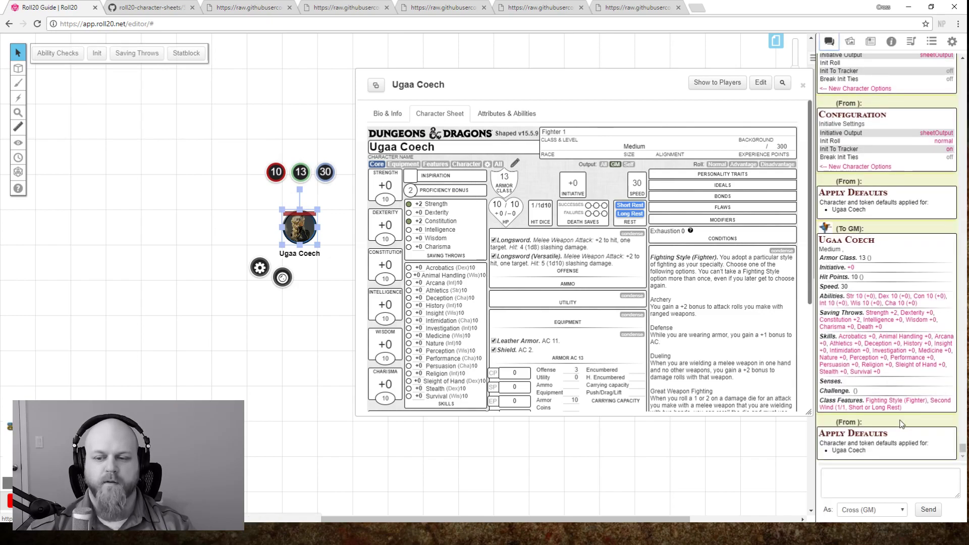
scroll(528, 305, "down", 1)
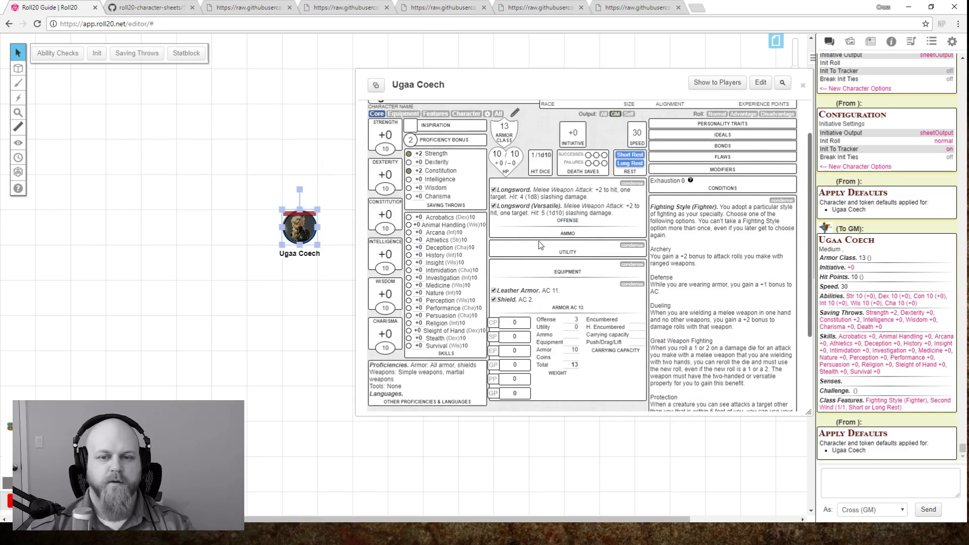
left_click(301, 303)
left_click(300, 227)
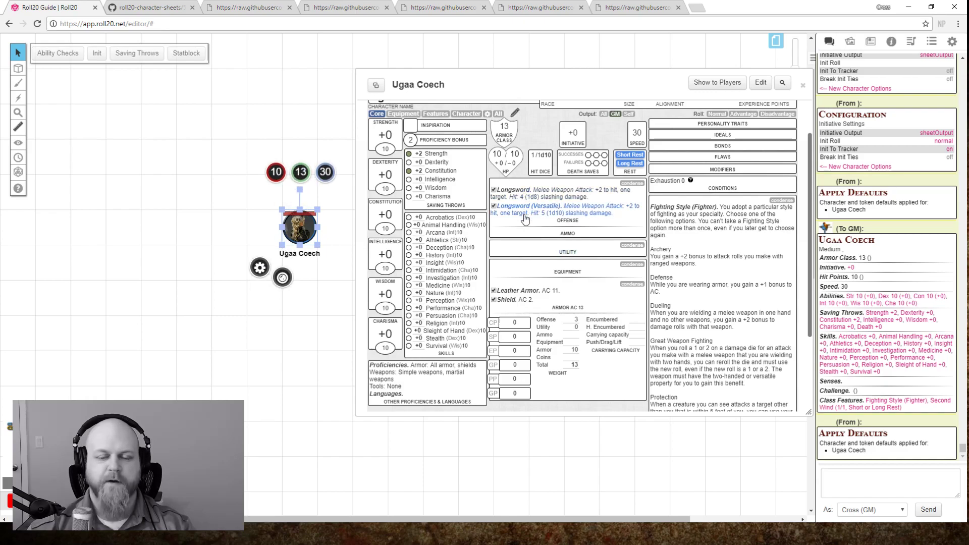
scroll(527, 249, "up", 1)
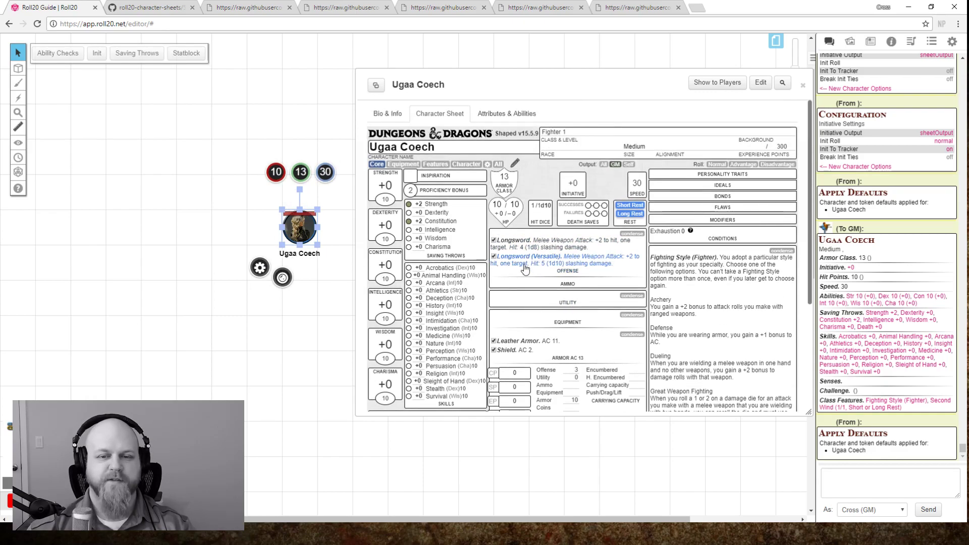
- Run !shaped-config and set Offense to chatWindow in the Default Token Actions for new characters
left_click(883, 473)
type("!shaped-config")
key("Return")
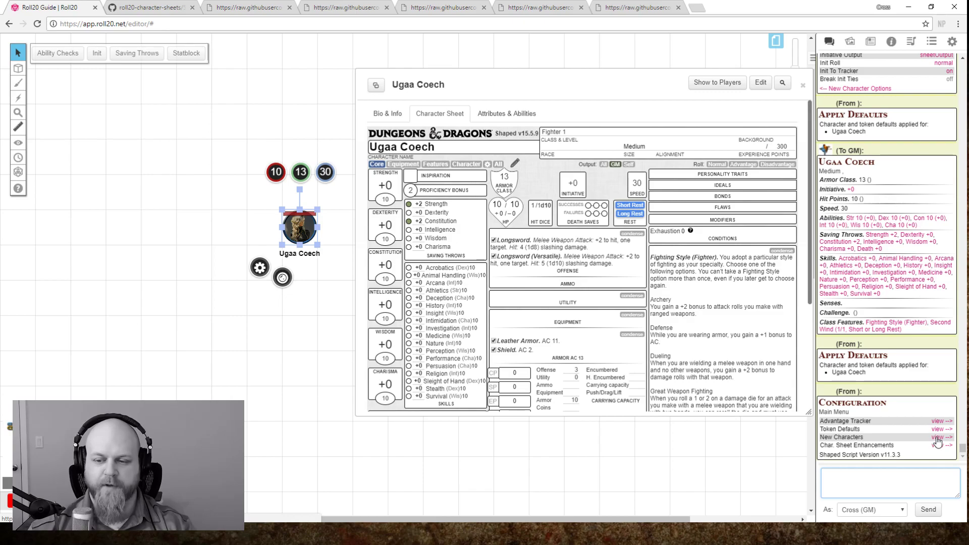
left_click(937, 438)
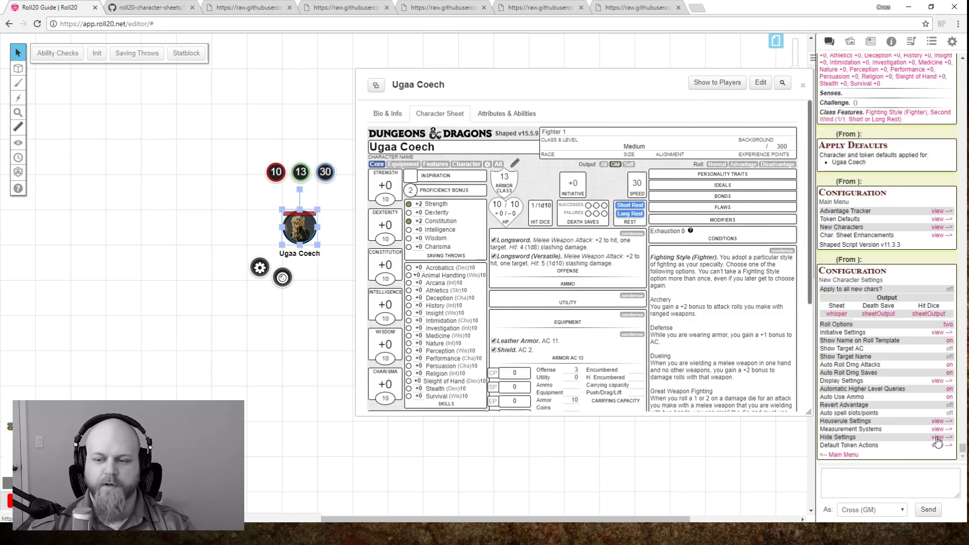
left_click(938, 445)
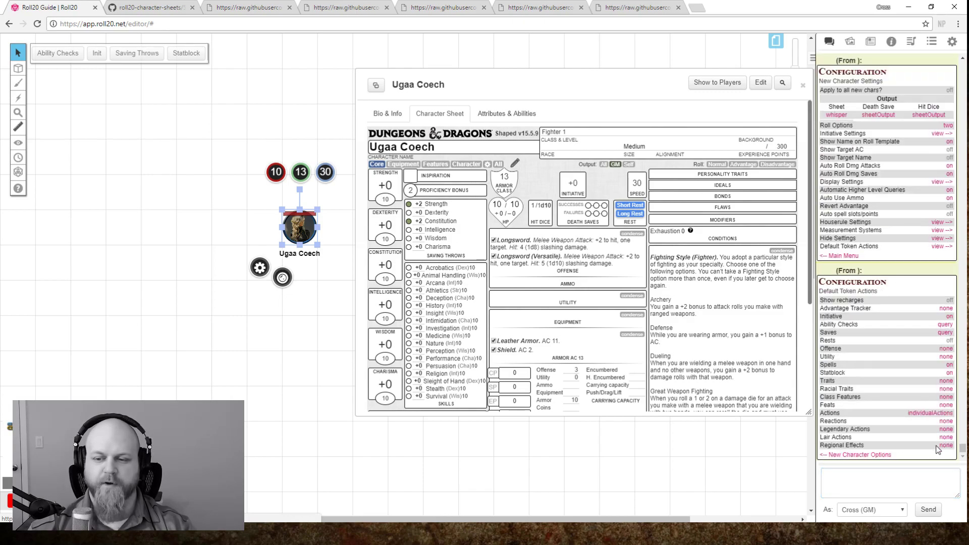
left_click(946, 349)
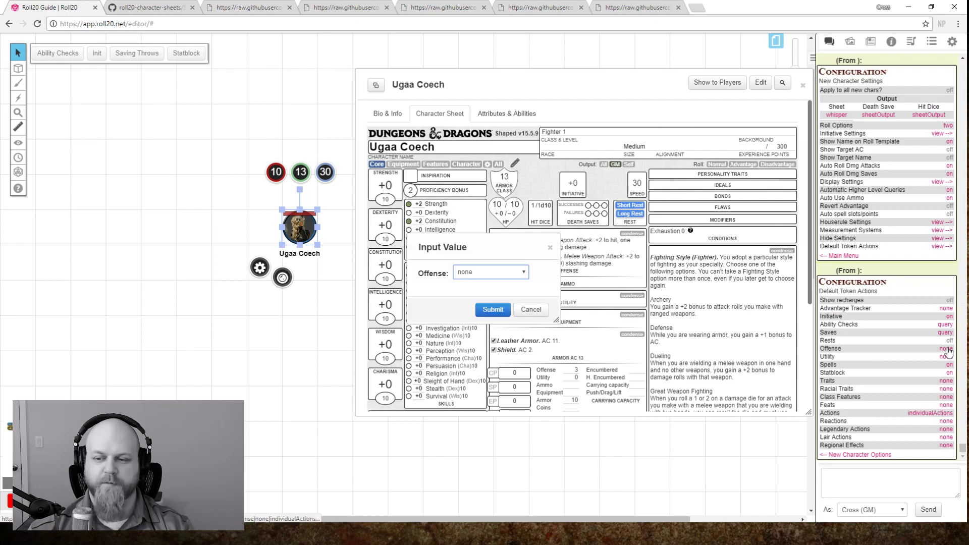
left_click(491, 272)
left_click(484, 296)
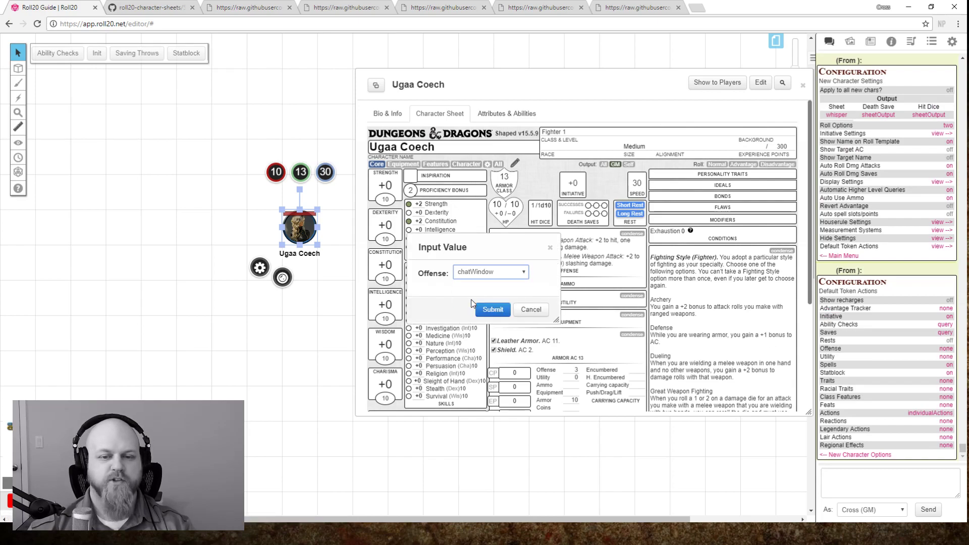
left_click(490, 310)
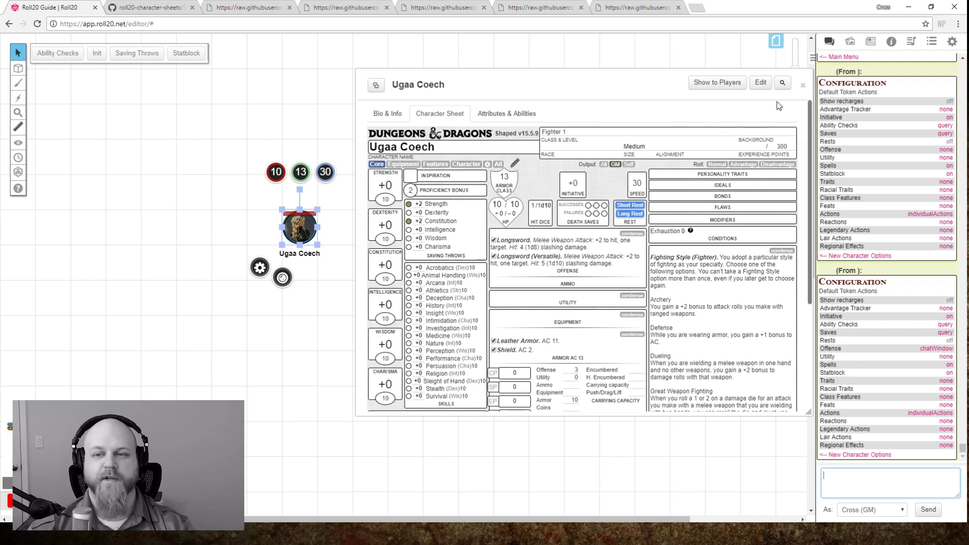
- Close the character sheet, apply the updated defaults to the character's token, and reselect the token to refresh its actions
left_click(802, 85)
left_click(272, 230)
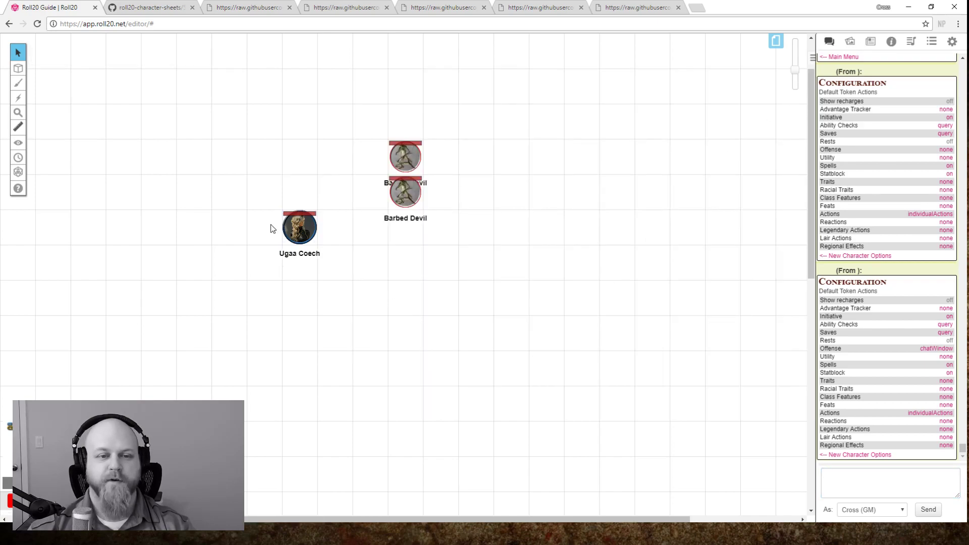
left_click(313, 226)
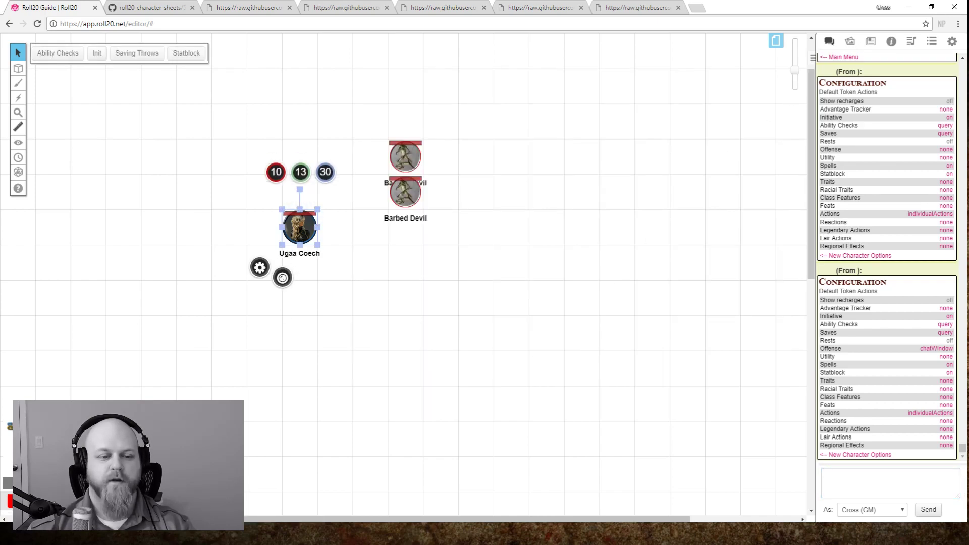
left_click(442, 391)
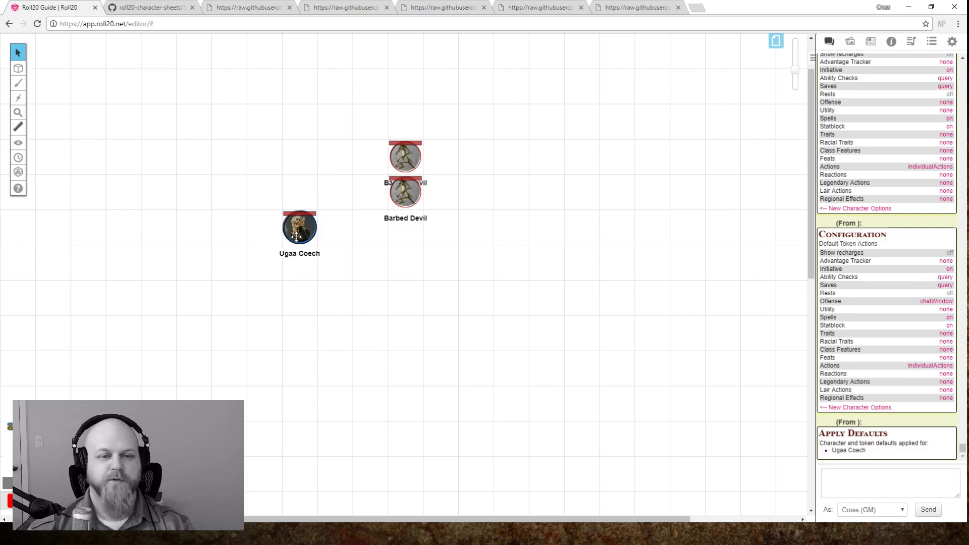
left_click(296, 233)
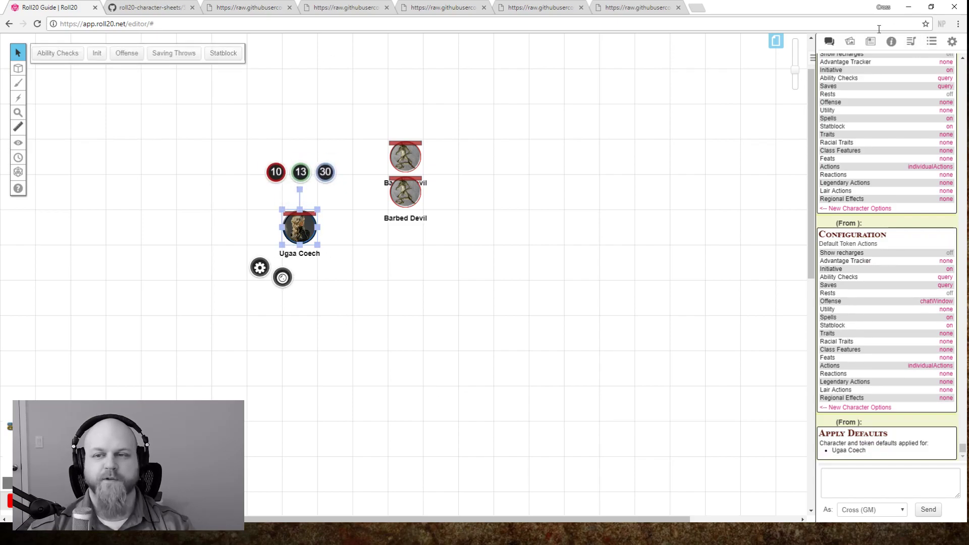
- Output the token's Offense list to the chat and roll the Longsword and Longsword (Versatile) attacks from it
left_click(127, 54)
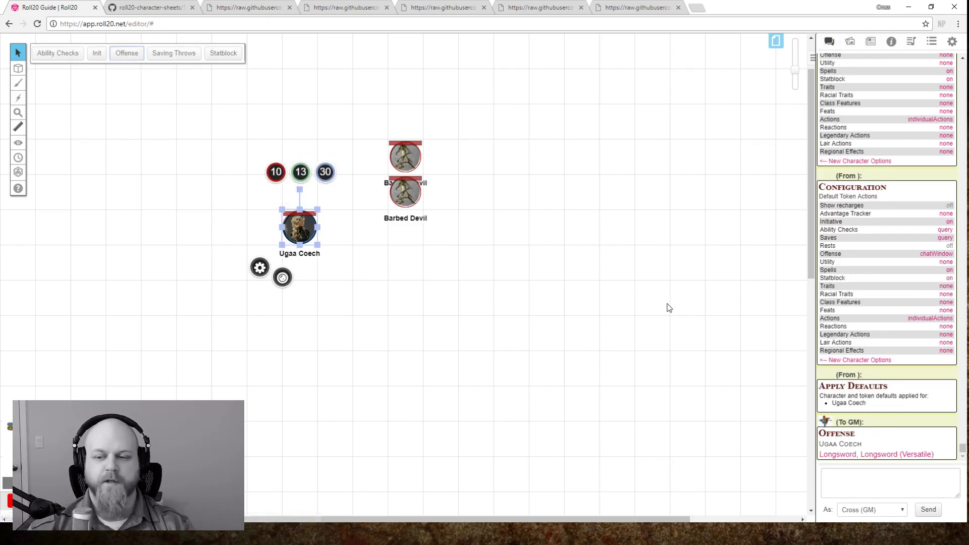
left_click(838, 454)
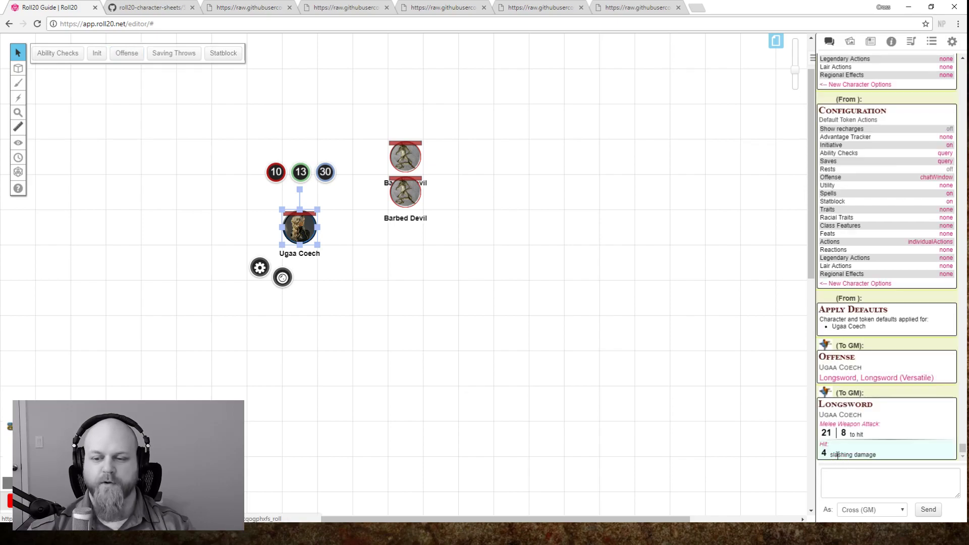
left_click(893, 382)
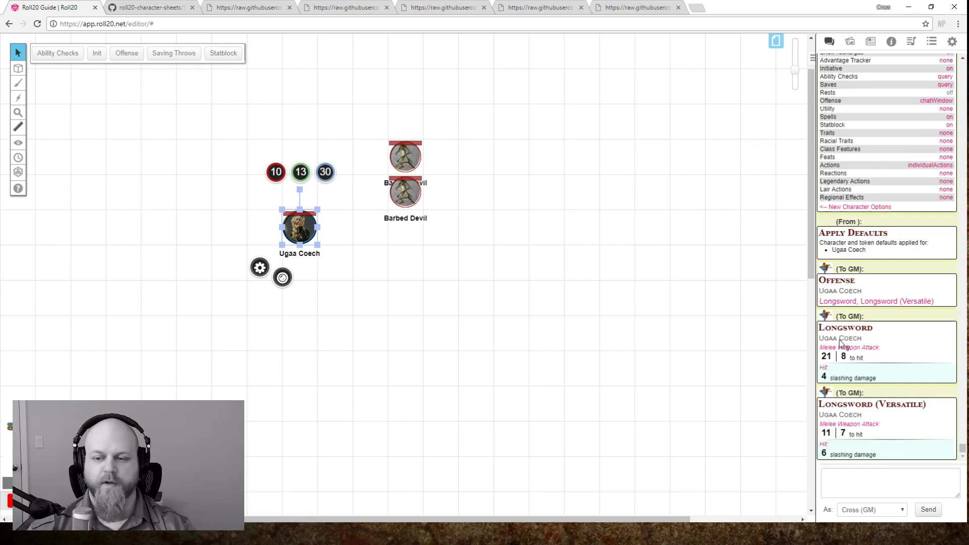
left_click(454, 336)
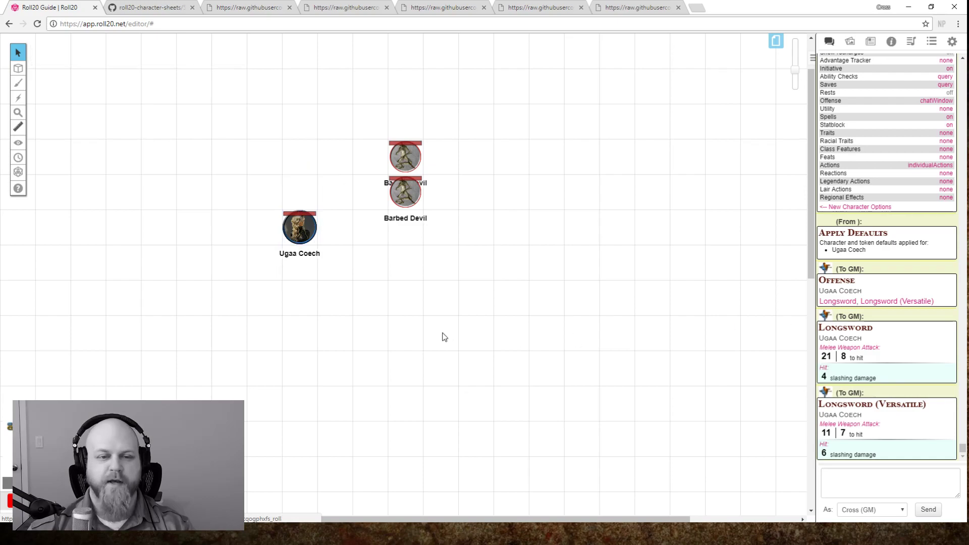
left_click(298, 236)
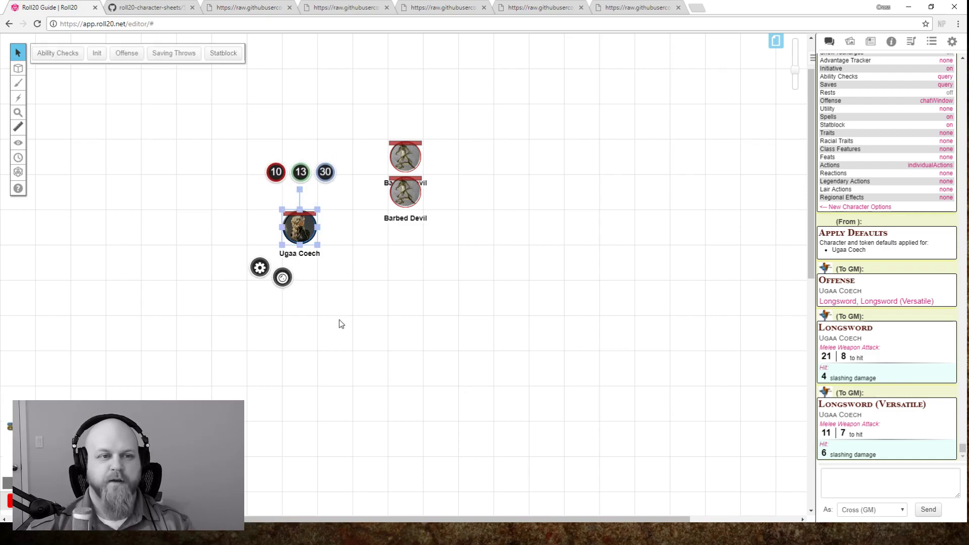
left_click(340, 320)
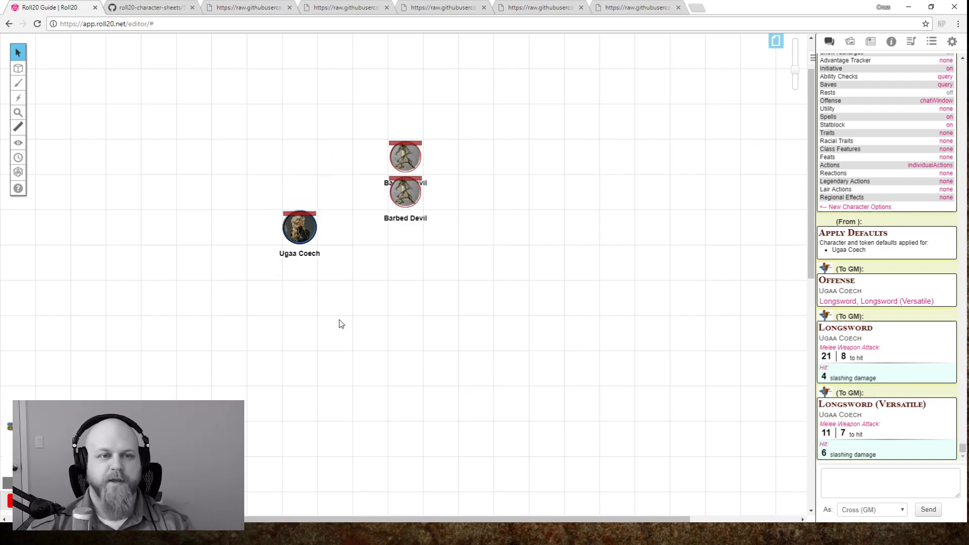
- Open the token's character sheet in edit mode and add Wizard as a second class
left_click(287, 237)
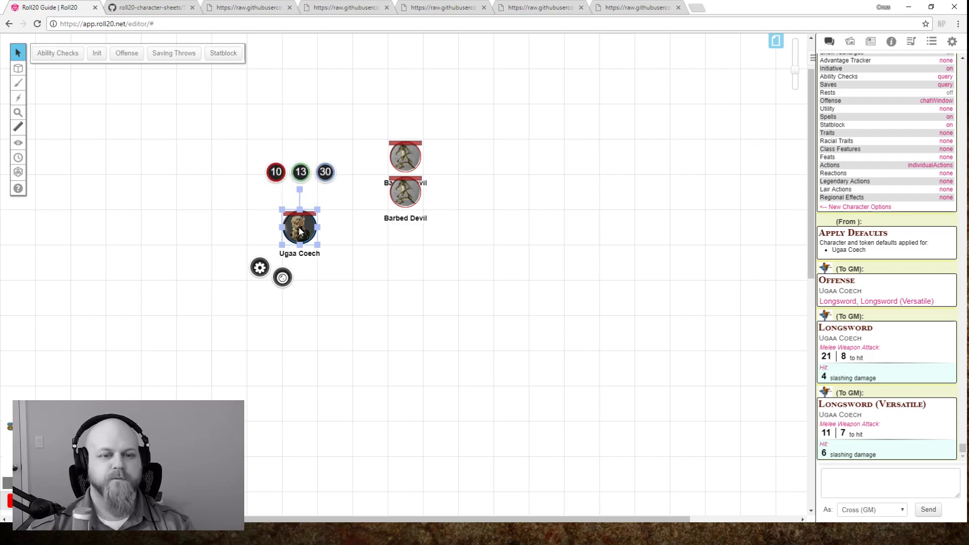
double_click(299, 231)
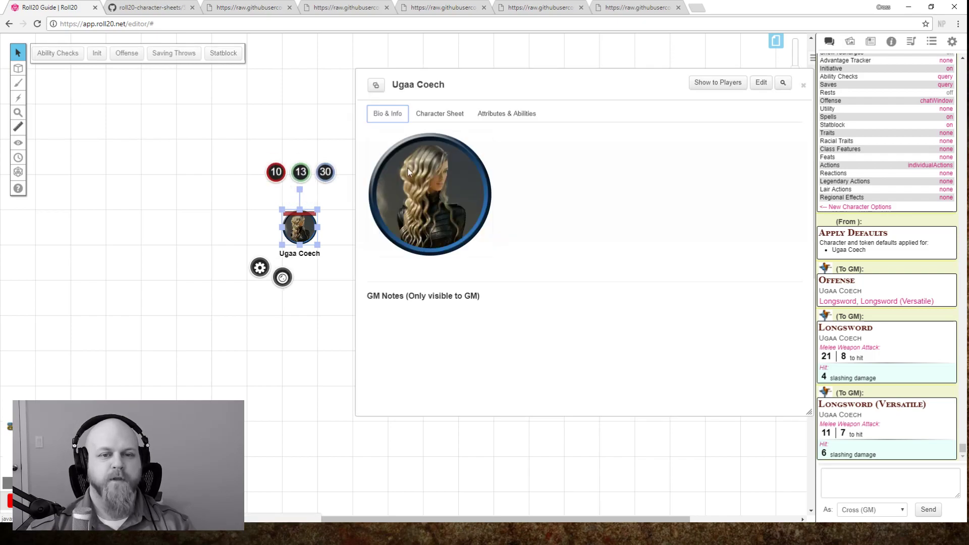
left_click(452, 114)
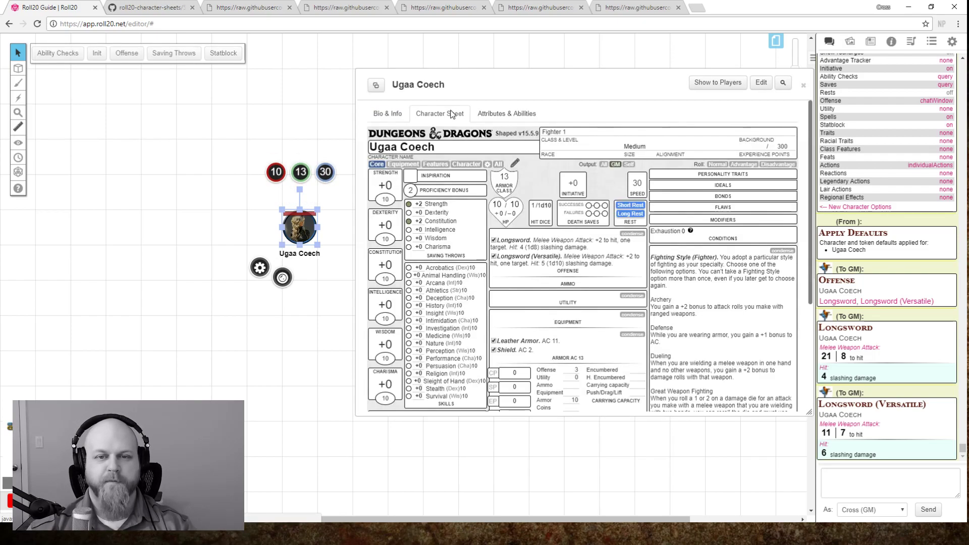
left_click(515, 165)
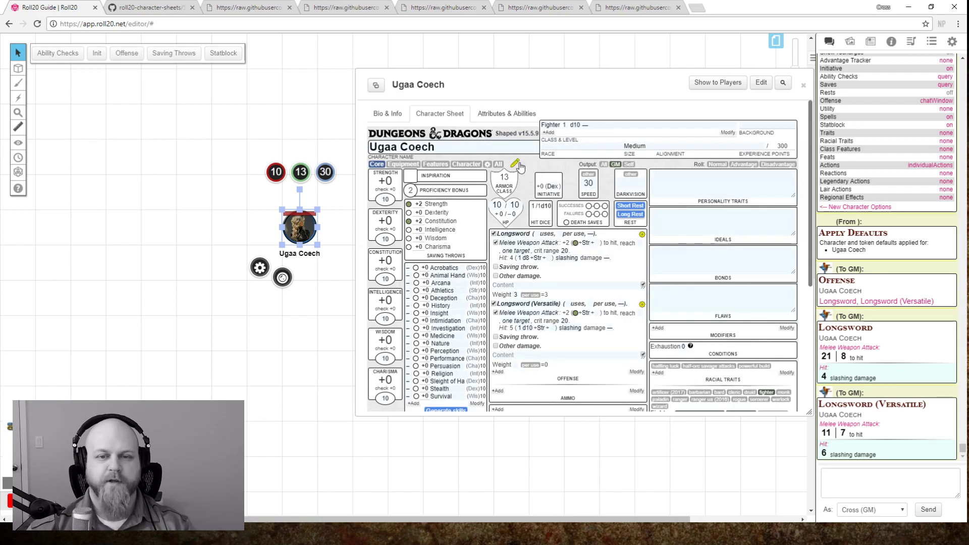
left_click(550, 133)
left_click(551, 133)
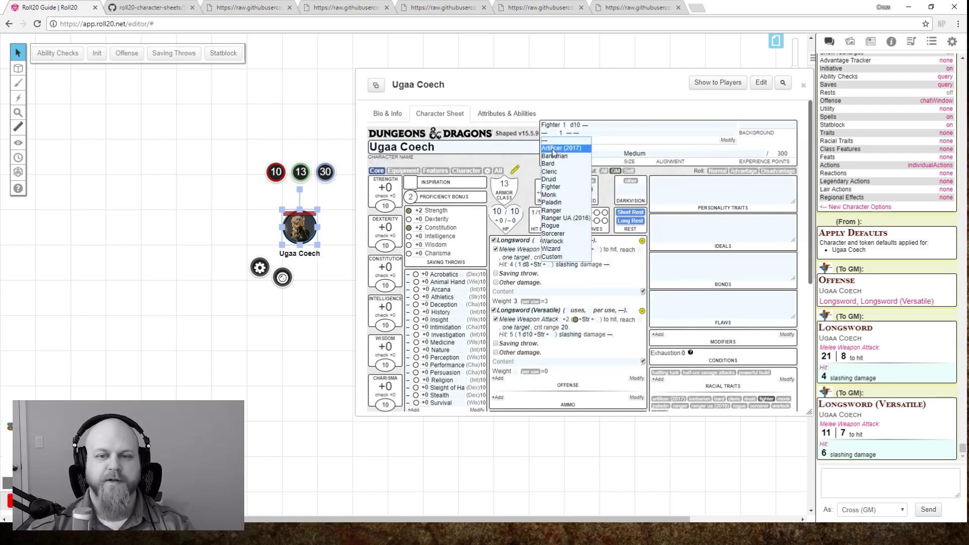
left_click(562, 249)
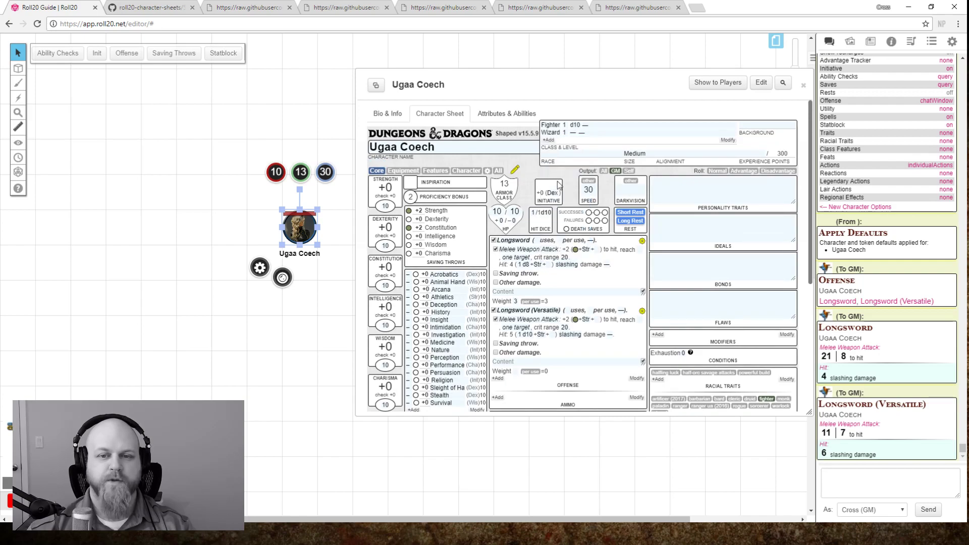
- Raise the Wizard class level to 2, and finally set it to 3
left_click(564, 133)
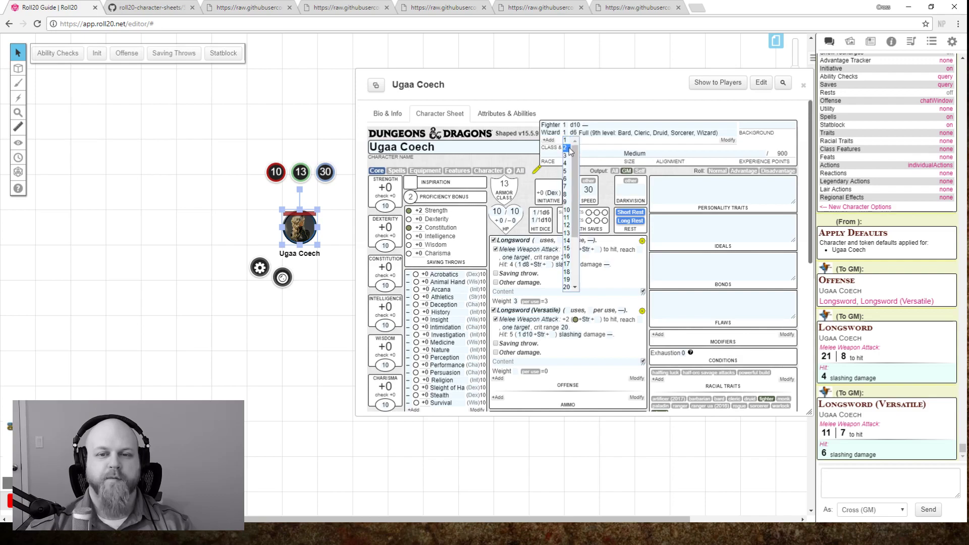
left_click(564, 150)
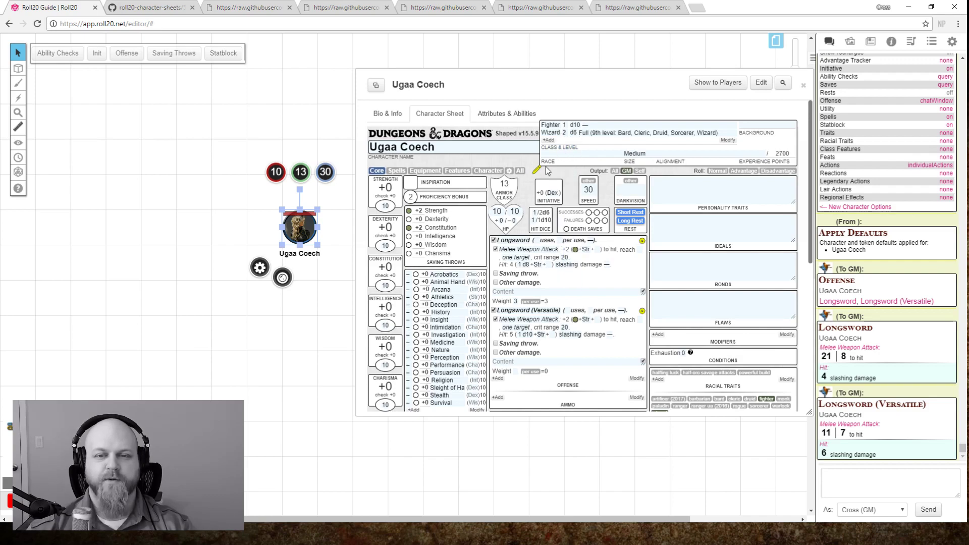
left_click(564, 132)
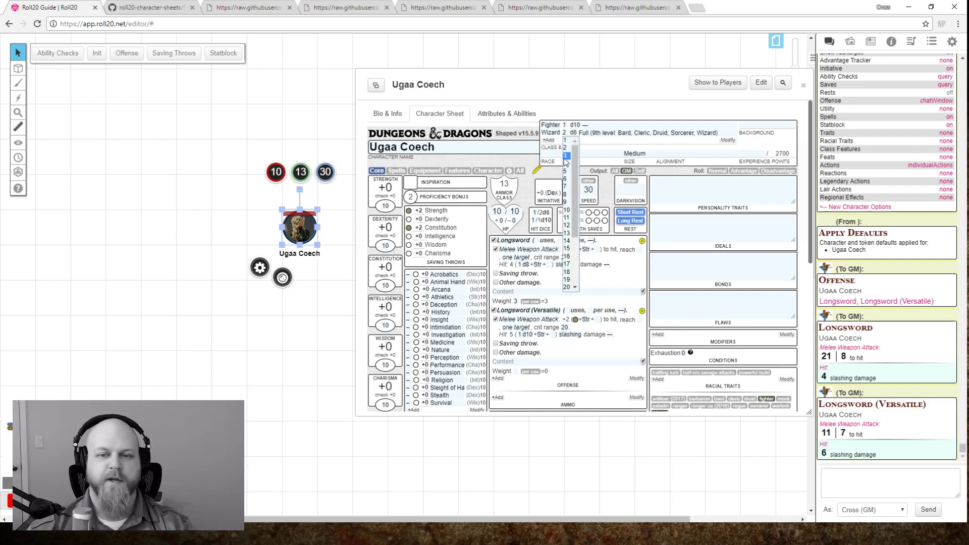
left_click(565, 160)
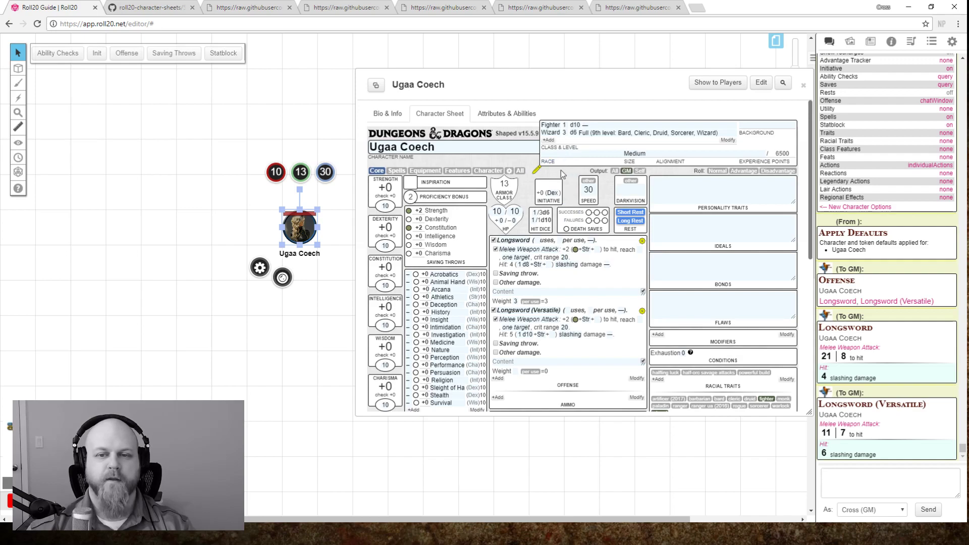
- Examine the sheet's spells section in edit mode, leave edit mode, and view the section again
scroll(571, 268, "down", 3)
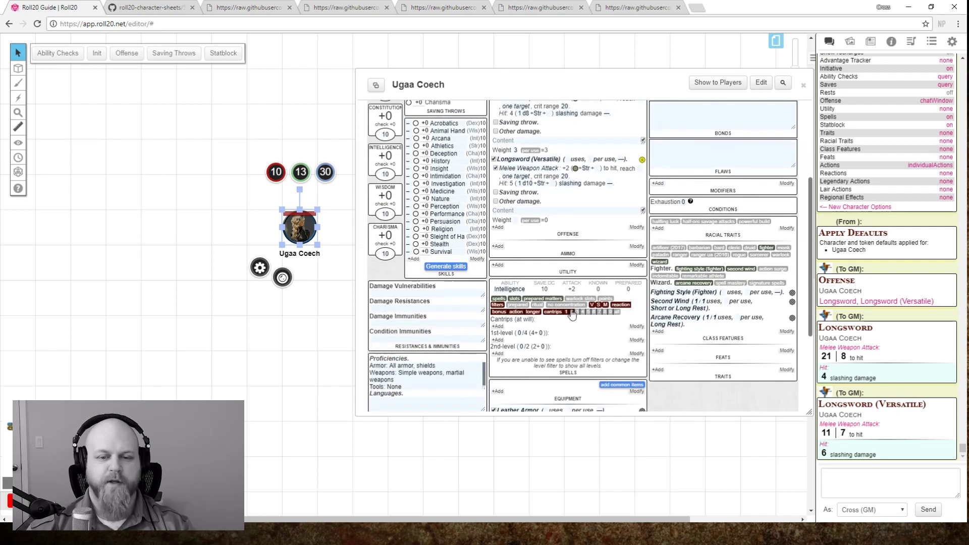
scroll(529, 317, "down", 1)
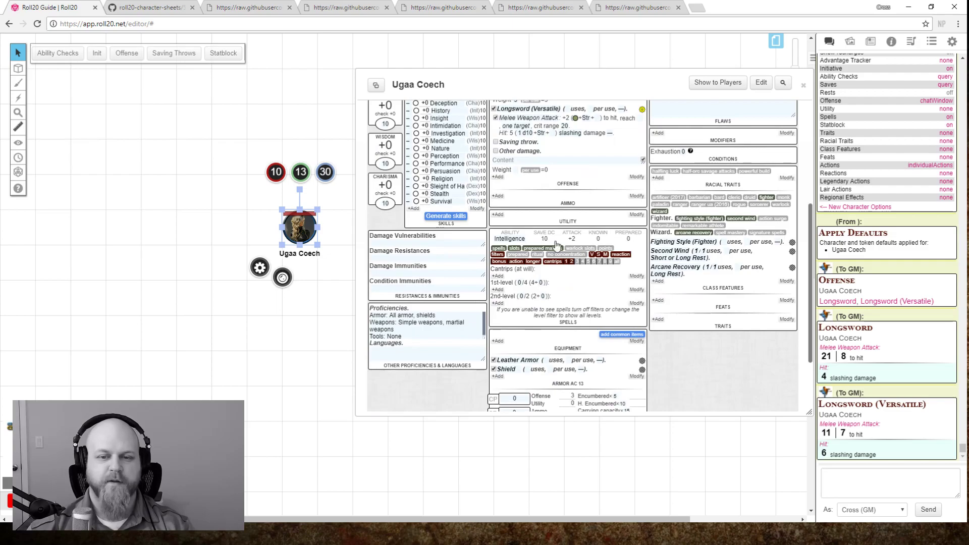
scroll(552, 258, "up", 5)
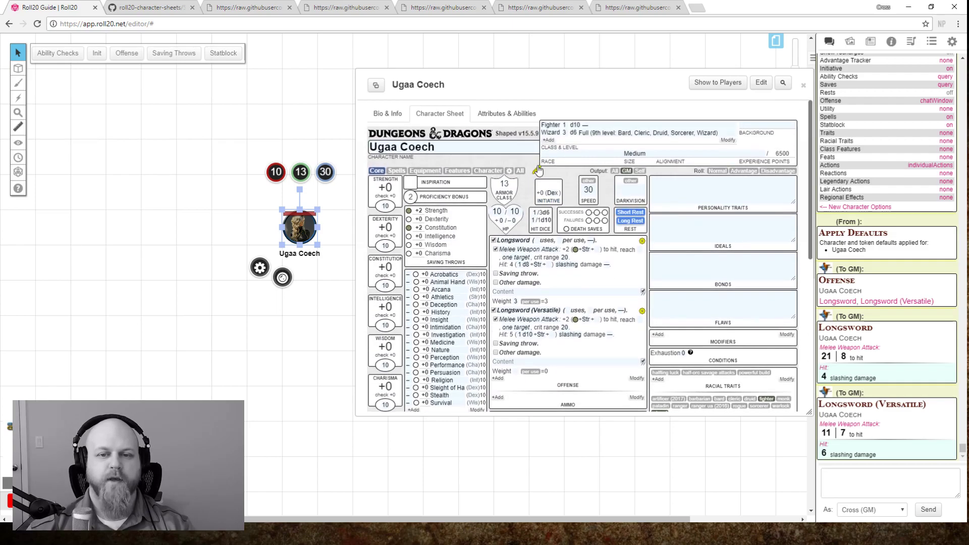
scroll(565, 269, "down", 2)
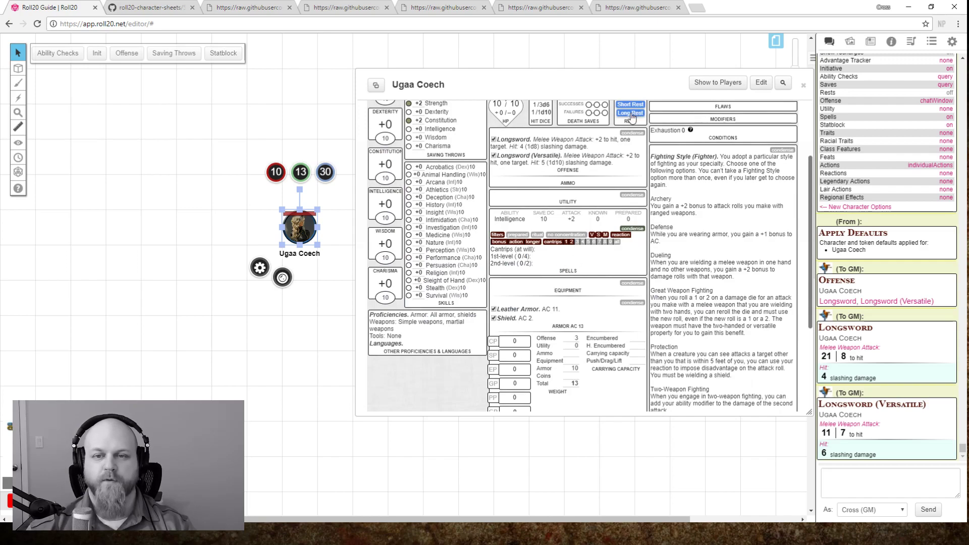
- Take a Long Rest for the character from the sheet and close the sheet
left_click(630, 113)
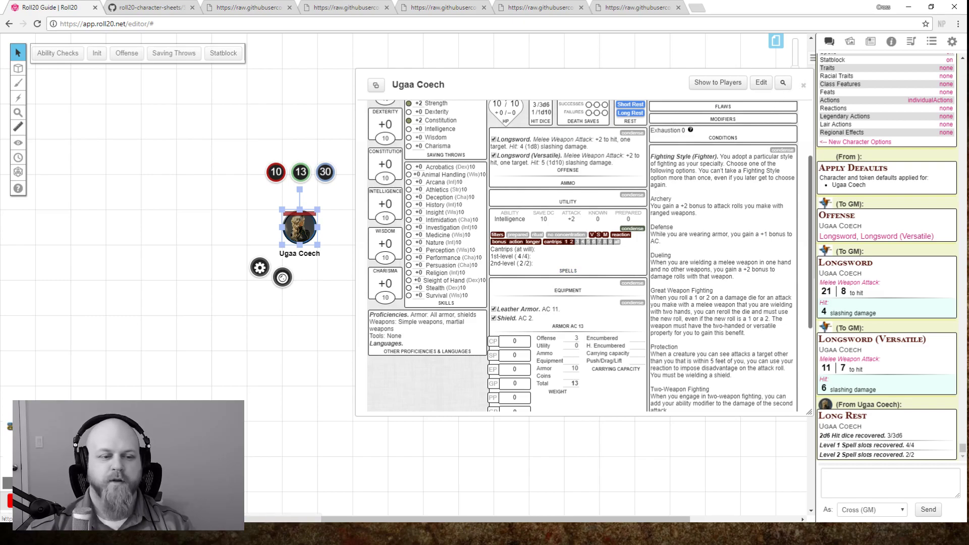
left_click(804, 88)
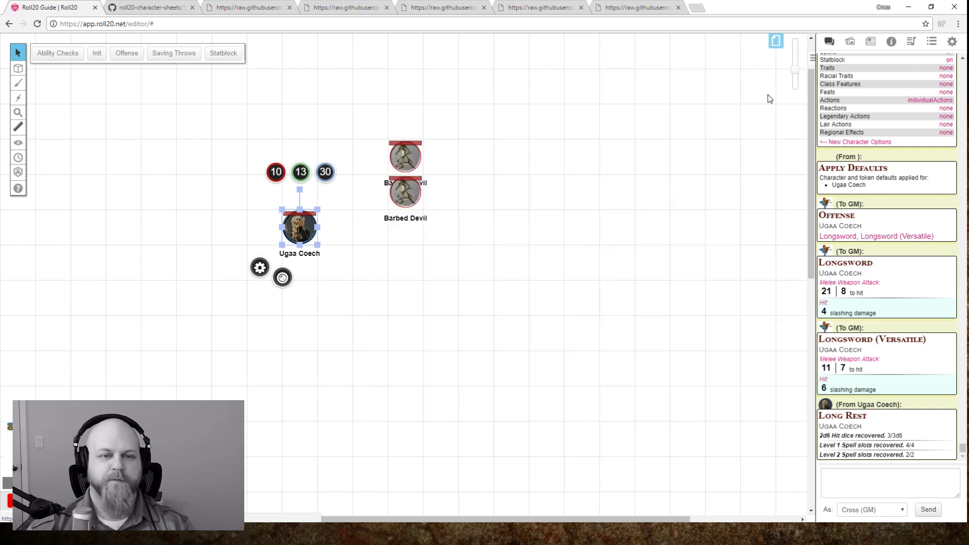
- Output the importable spell list for the character's token and filter it to Wizard spells of level 1
left_click(461, 306)
left_click(296, 229)
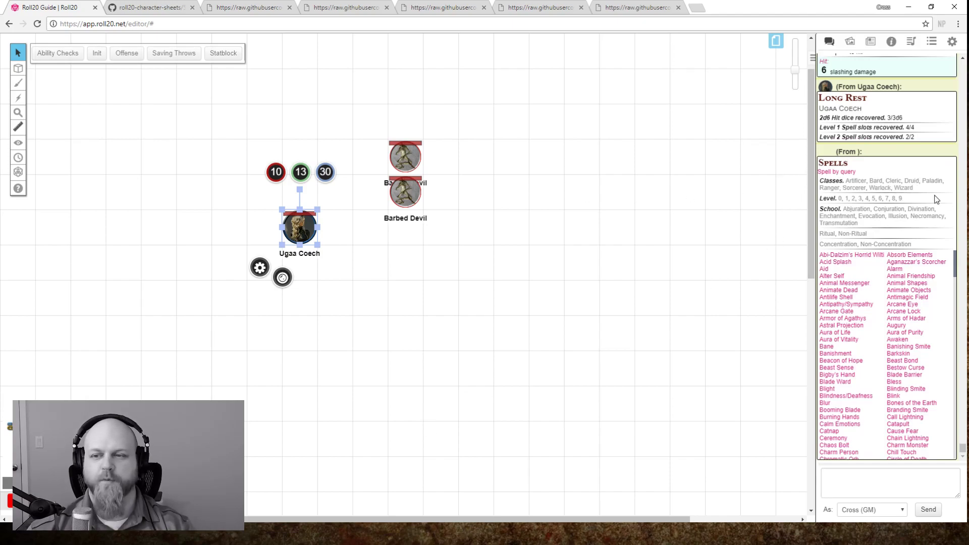
left_click(903, 188)
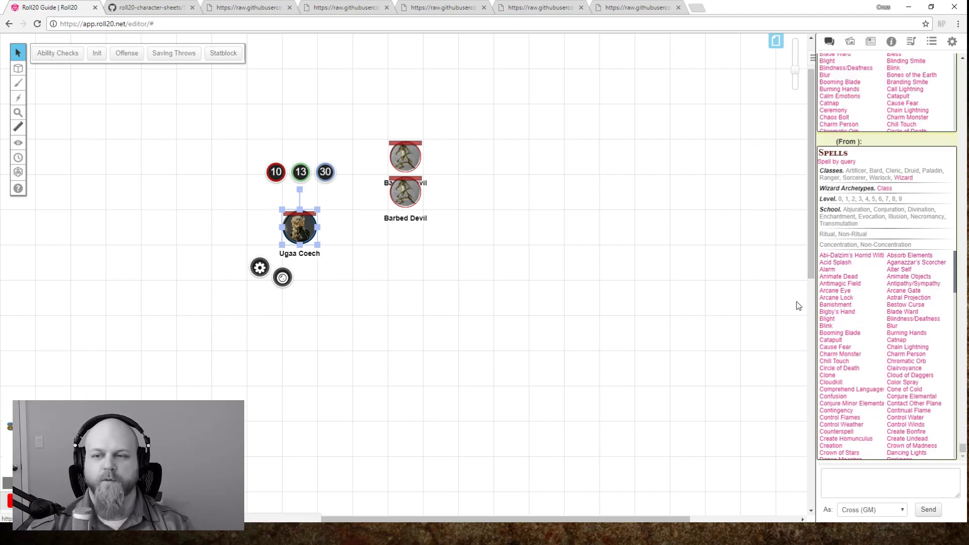
left_click(847, 199)
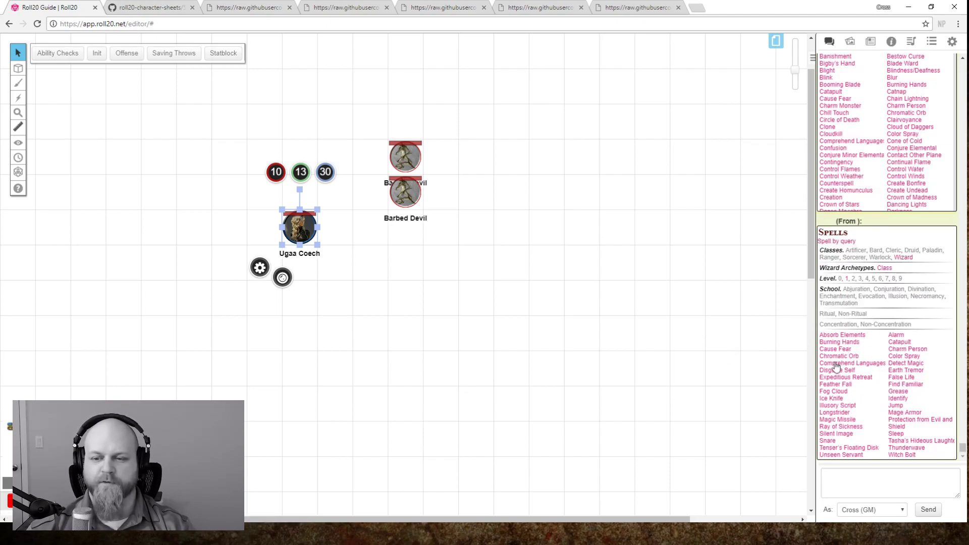
- Import the spells Absorb Elements, Mage Armor, Magic Missile, Sleep, Grease, Comprehend Languages, Identify and Find Familiar for the selected token
left_click(831, 336)
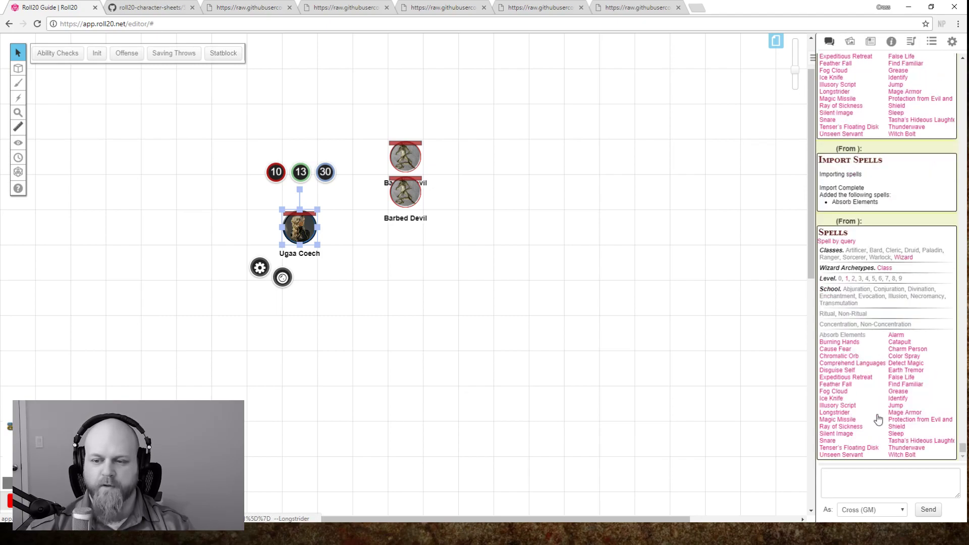
left_click(894, 413)
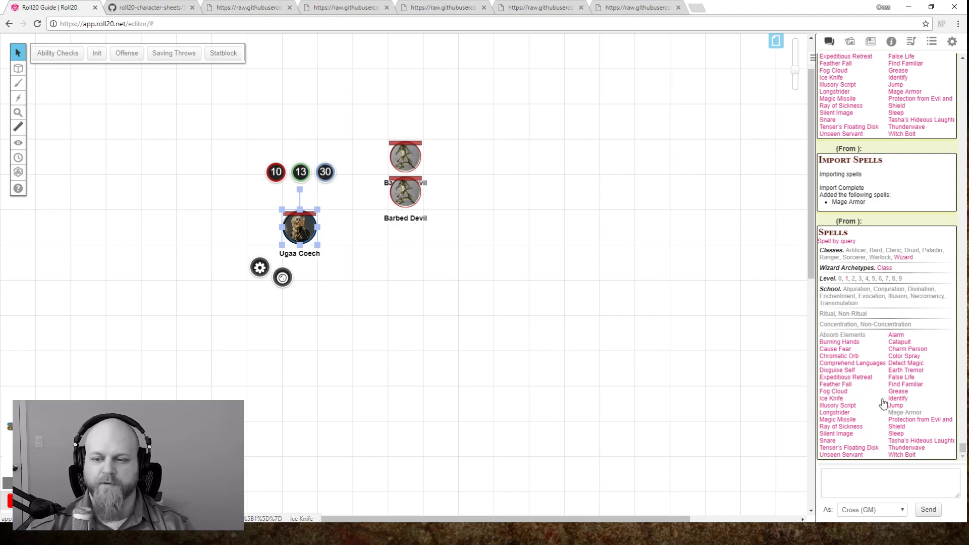
left_click(840, 422)
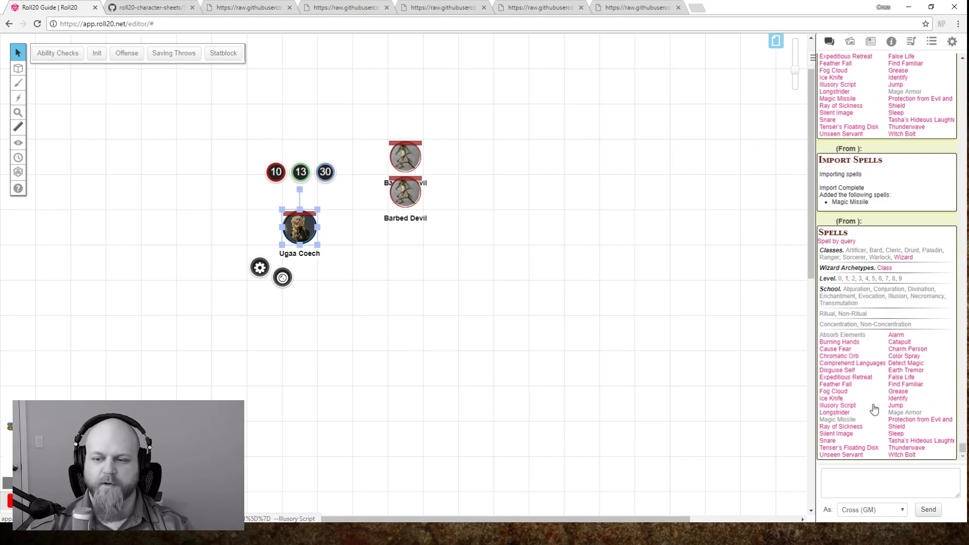
left_click(895, 434)
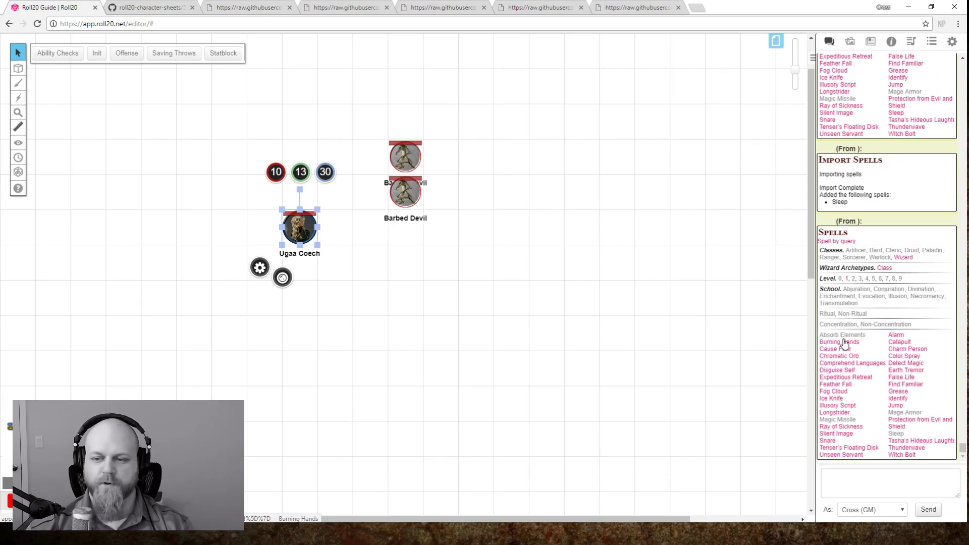
left_click(898, 392)
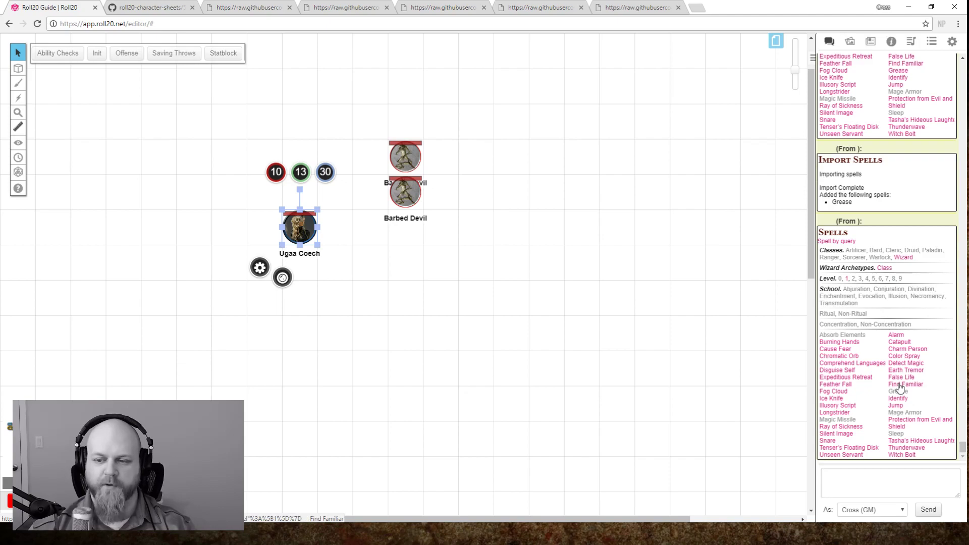
left_click(868, 366)
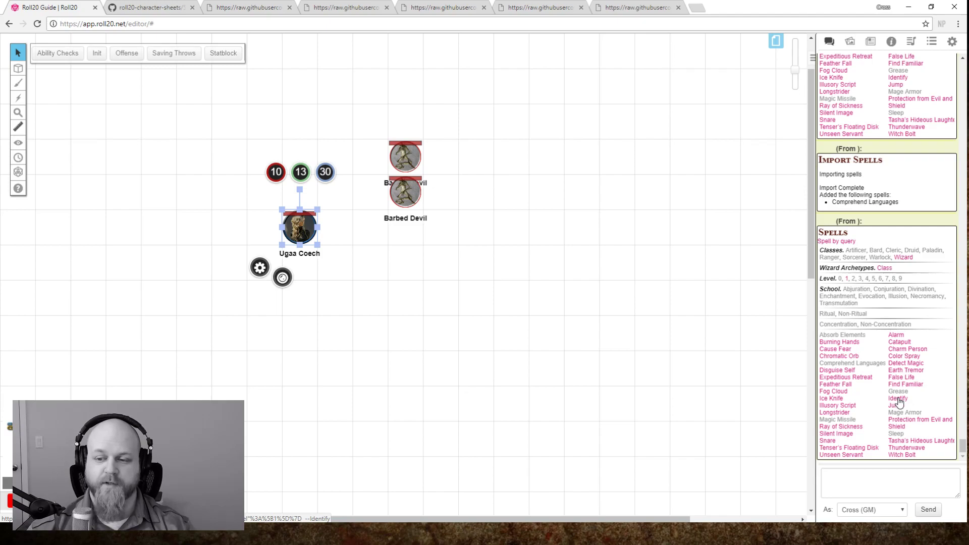
left_click(894, 404)
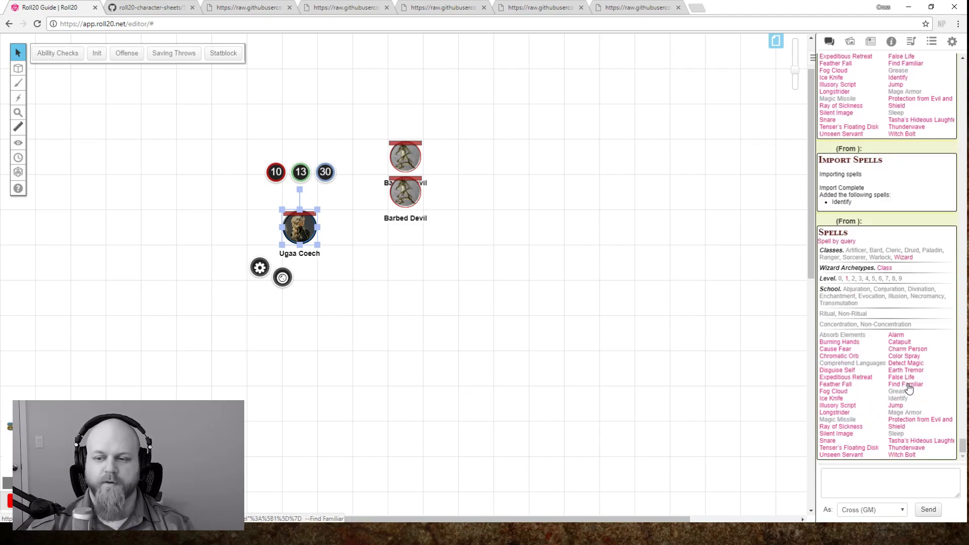
left_click(909, 386)
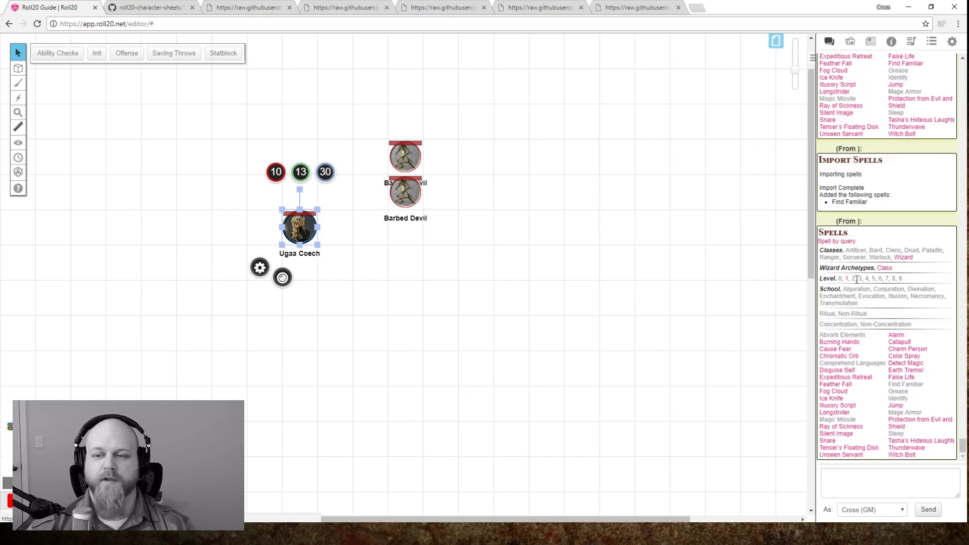
- Filter the Wizard spell list to level 2 only and import Mirror Image and Flaming Sphere
left_click(853, 280)
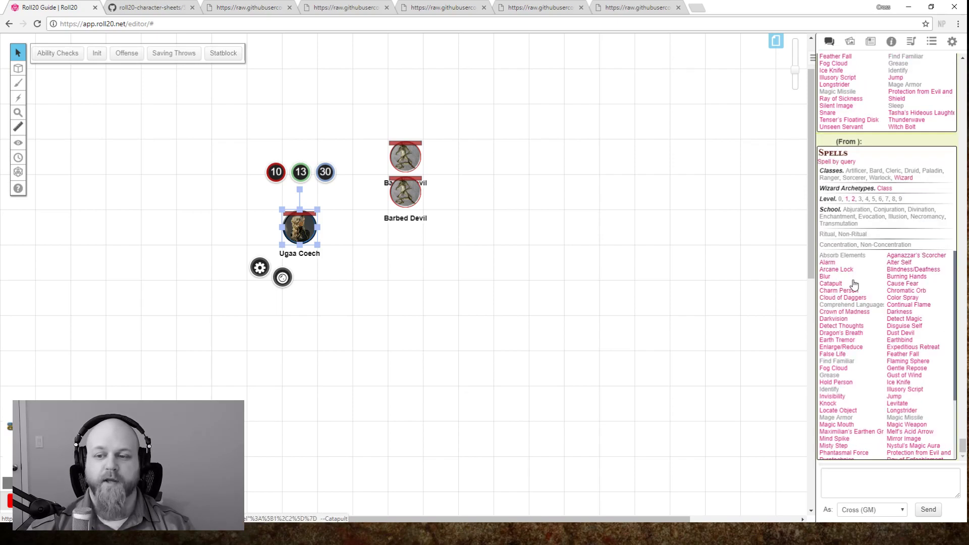
left_click(846, 200)
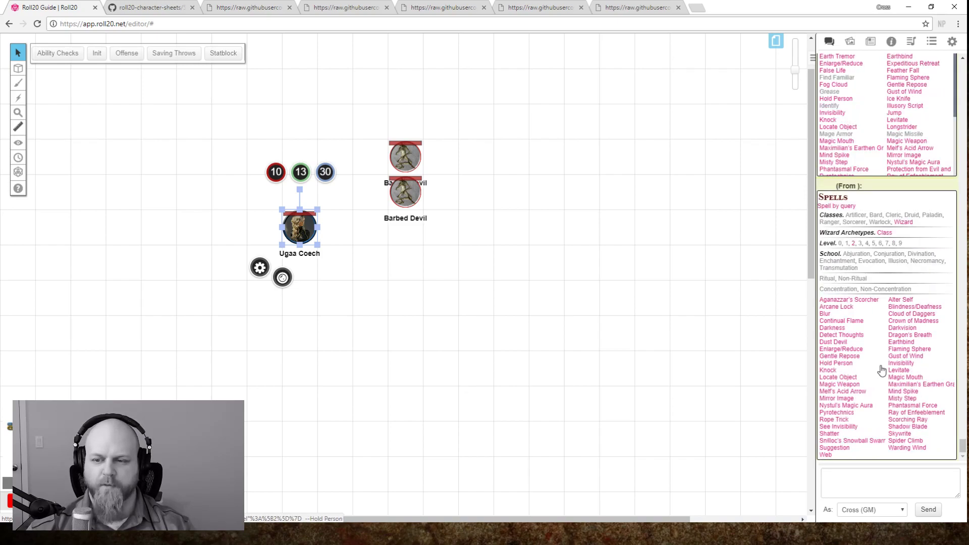
left_click(834, 402)
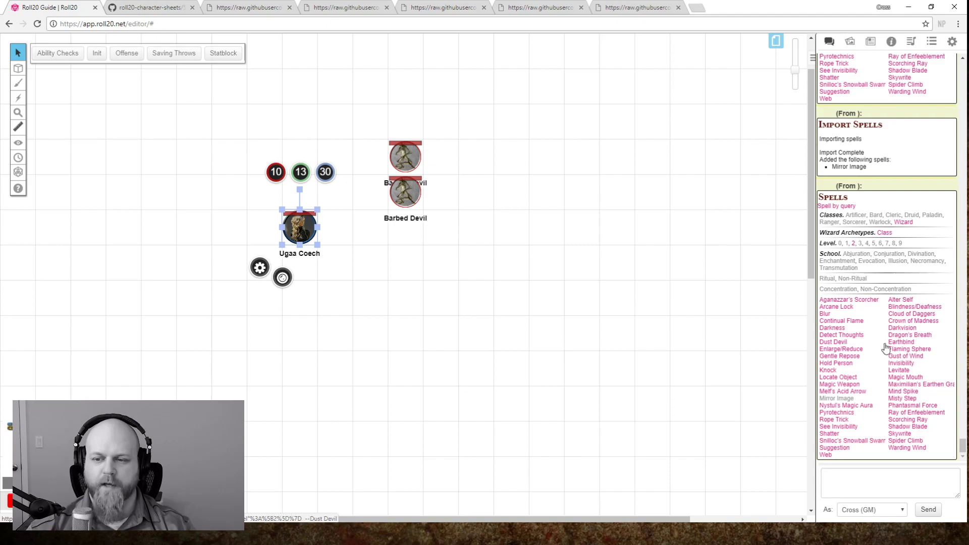
left_click(910, 352)
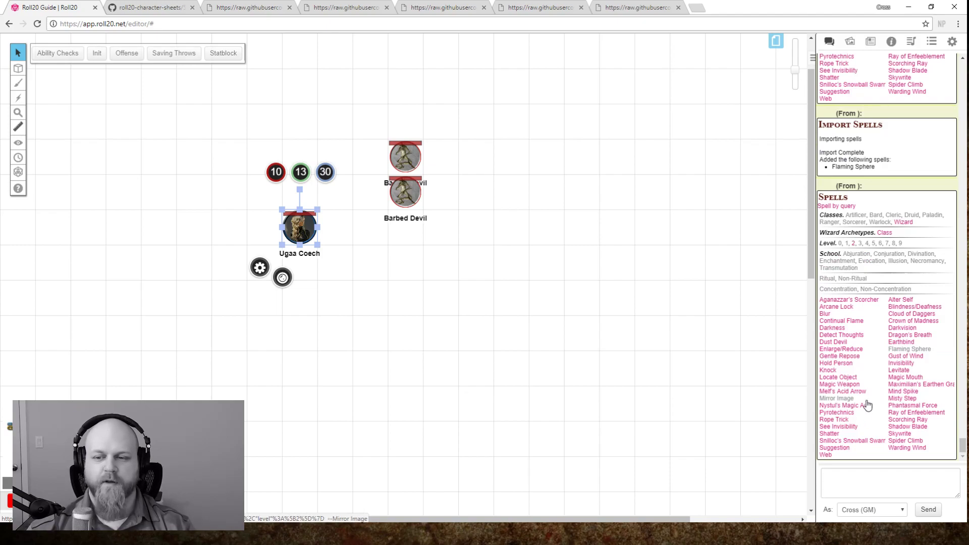
- Open the token's character sheet and examine the imported spells in its spells section
left_click(379, 268)
left_click(299, 234)
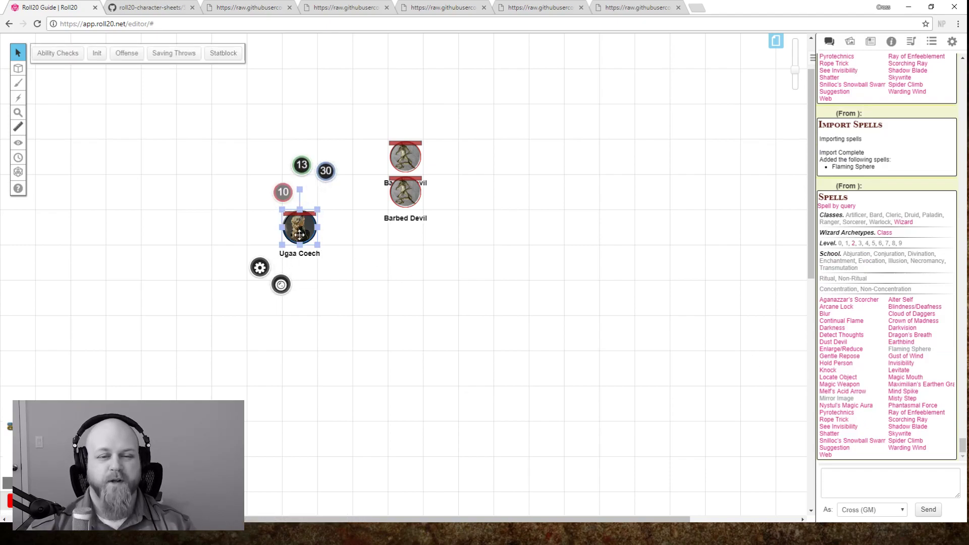
double_click(303, 231)
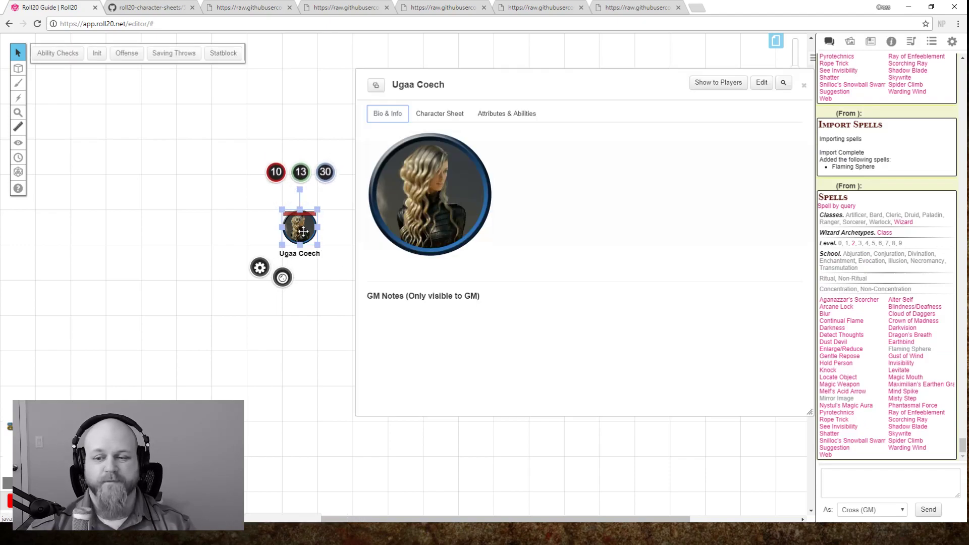
left_click(434, 113)
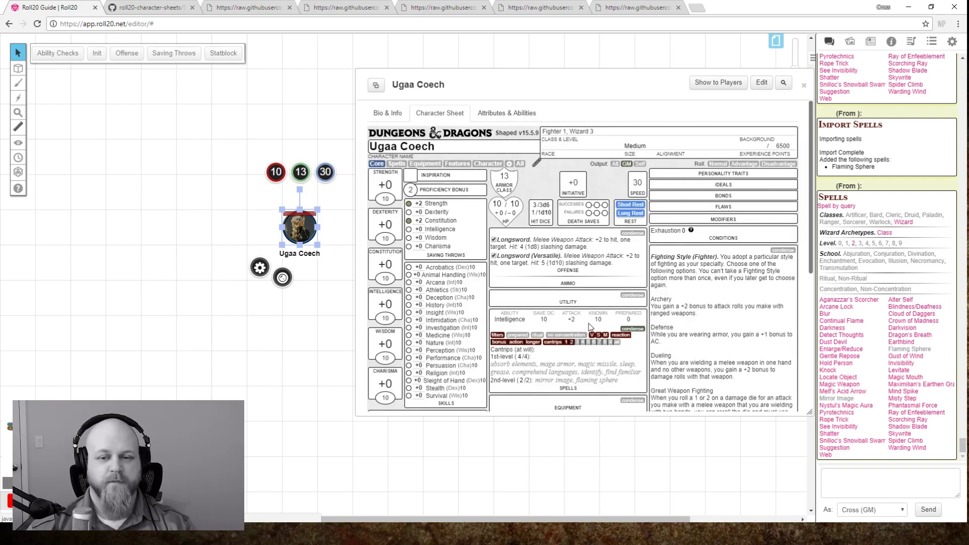
scroll(591, 327, "down", 5)
scroll(538, 165, "up", 2)
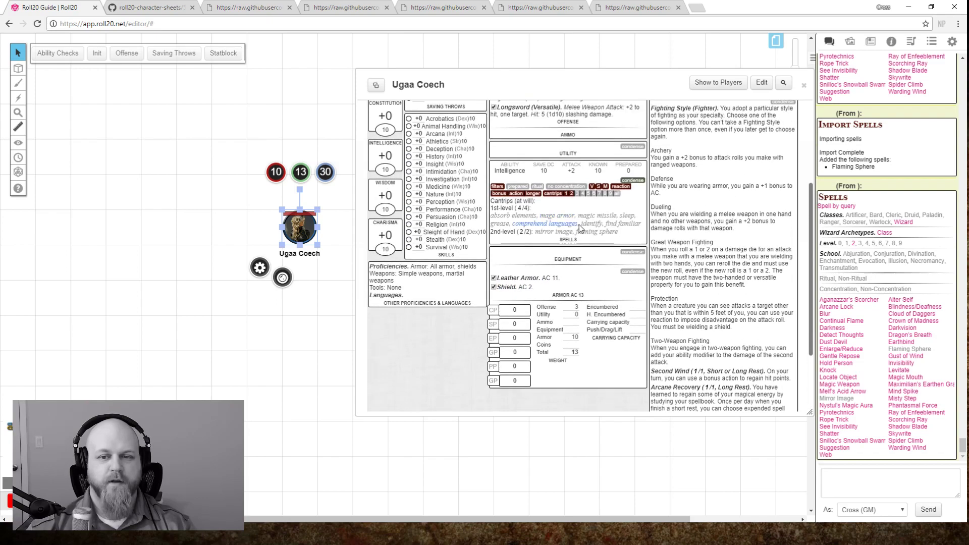
- Filter the Wizard spell list to level 0 only and import the cantrips Light, Fire Bolt and Prestidigitation
left_click(840, 244)
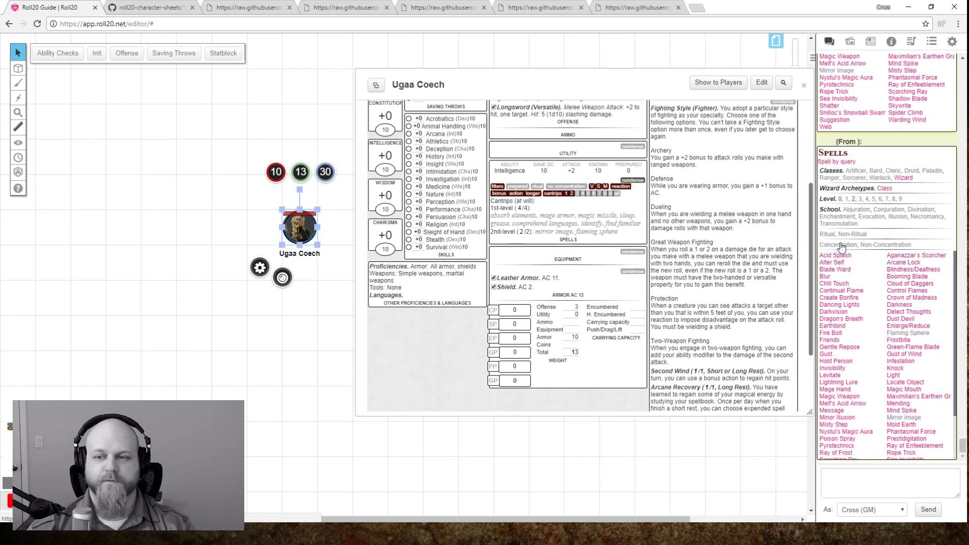
left_click(853, 202)
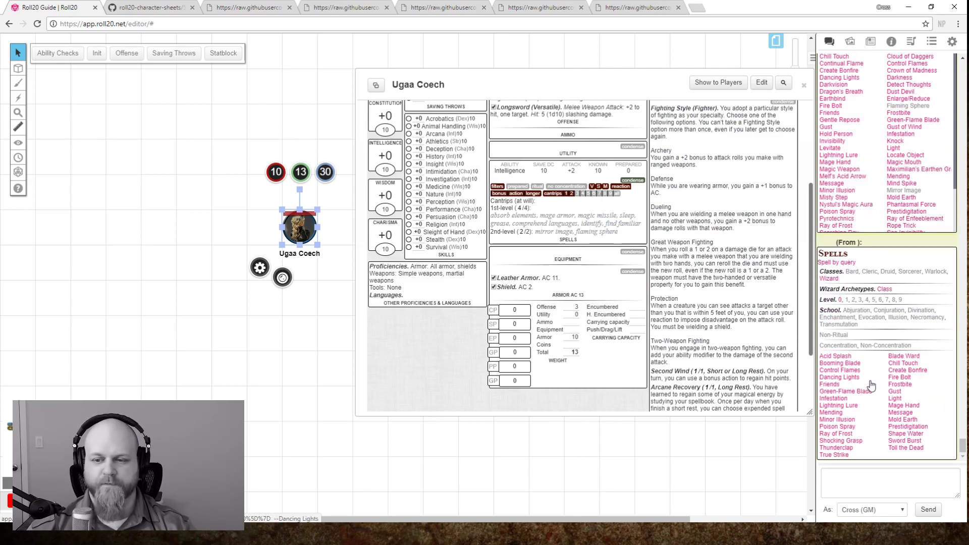
left_click(898, 400)
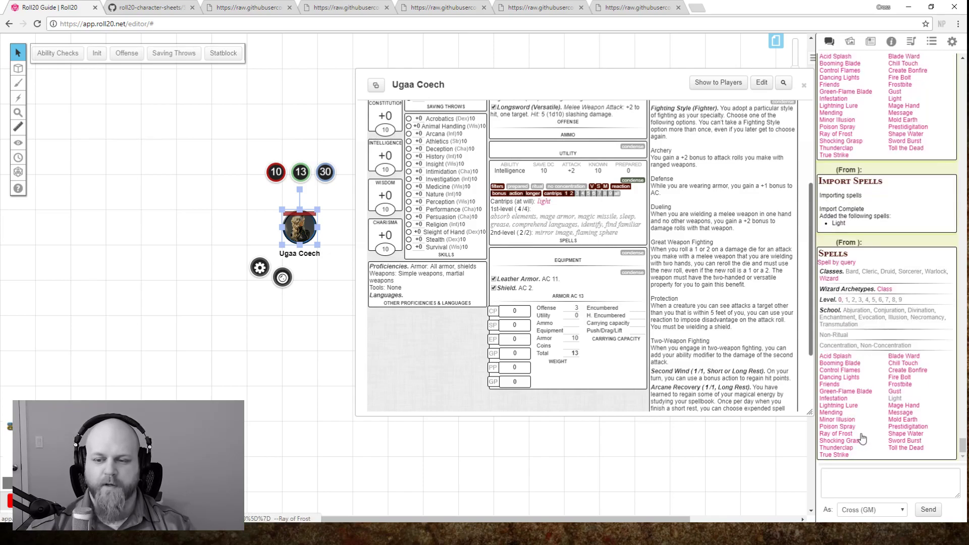
left_click(902, 378)
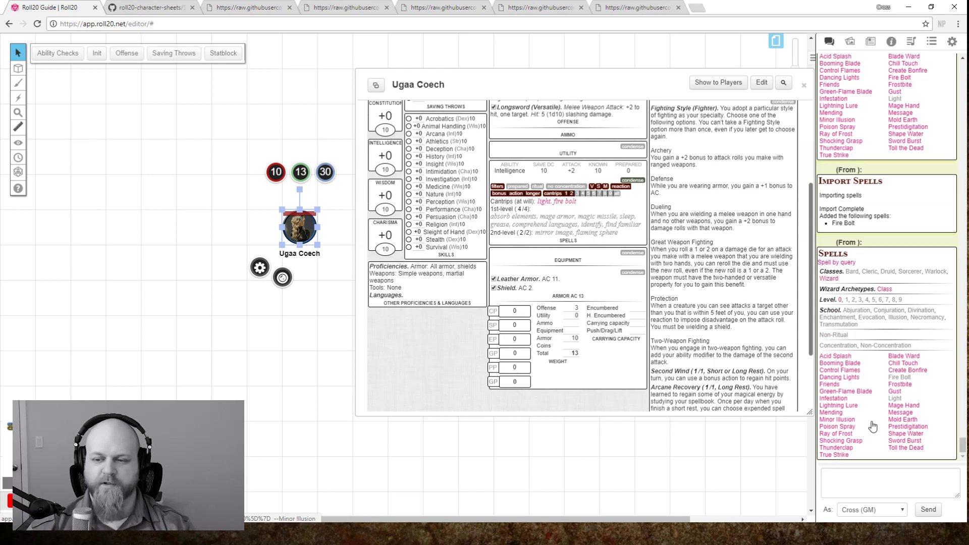
left_click(899, 427)
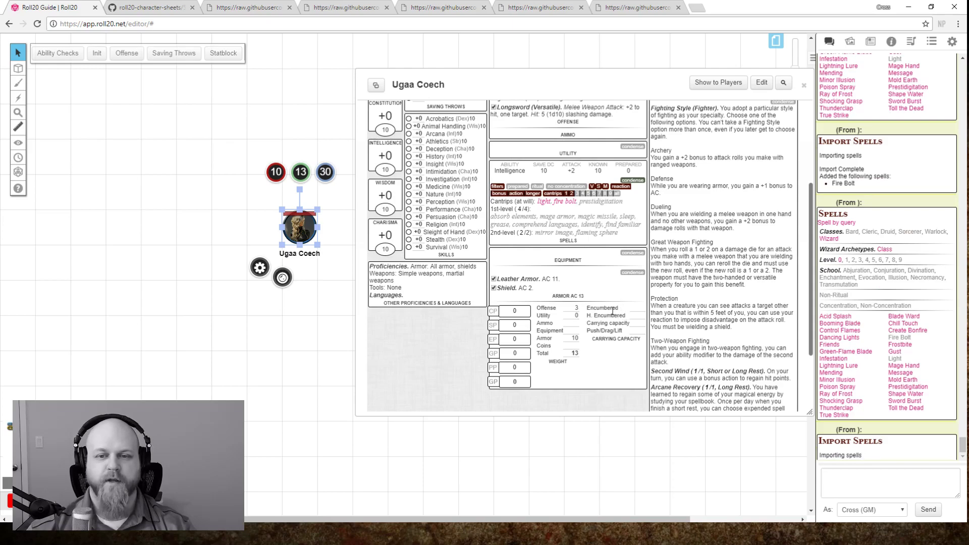
- Expand the sheet's condensed spells section to full spell descriptions and look through the listed spells
left_click(636, 180)
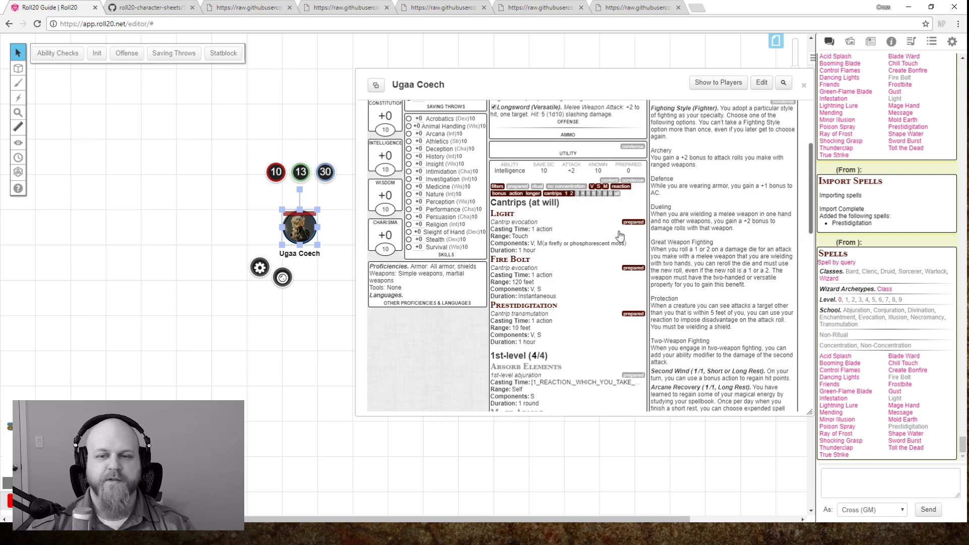
scroll(599, 282, "down", 3)
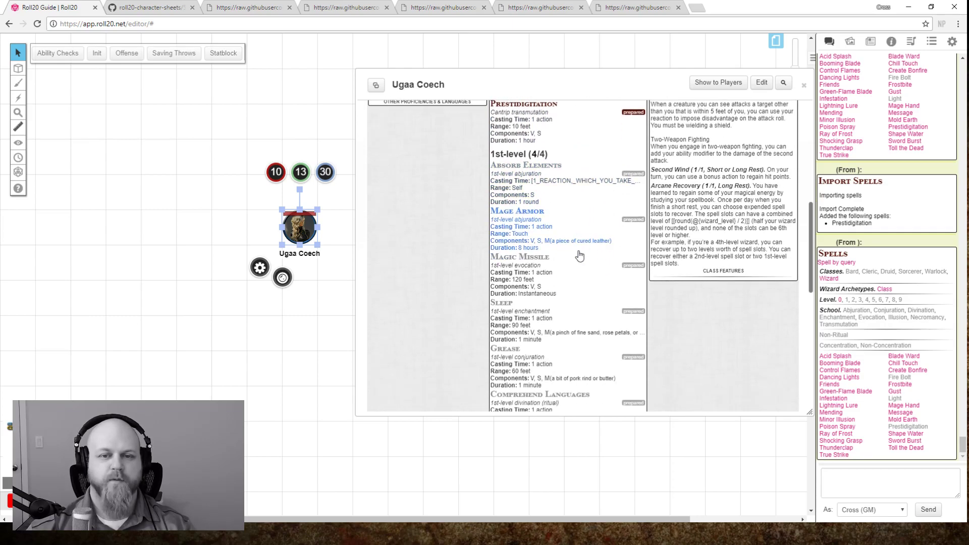
scroll(575, 252, "up", 6)
scroll(565, 254, "up", 2)
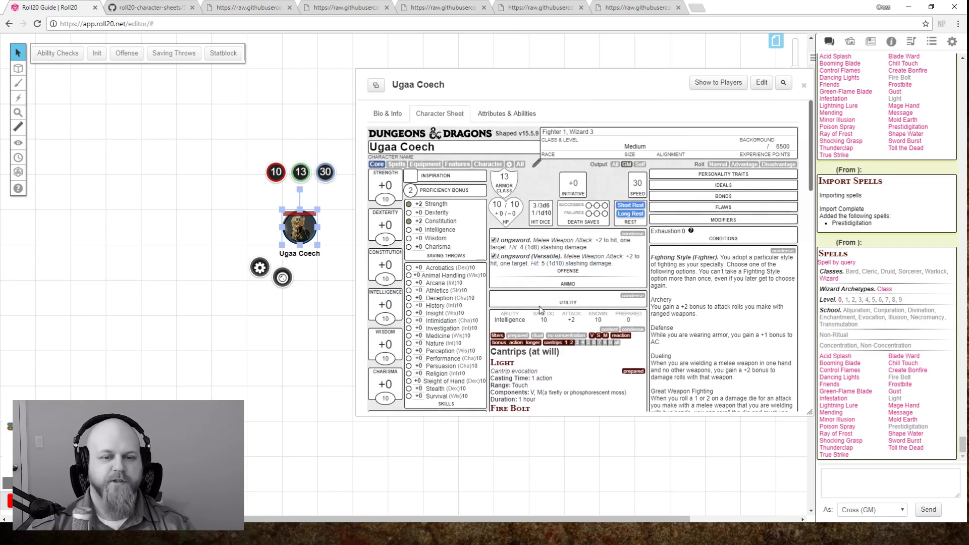
scroll(505, 249, "down", 10)
scroll(501, 249, "up", 5)
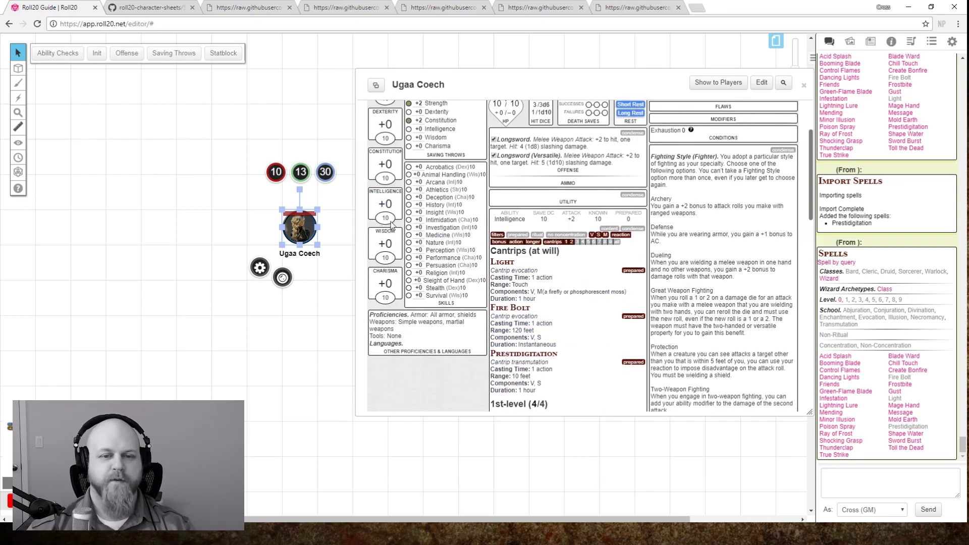
- Set the character's Intelligence score to 15 in the sheet's edit mode, check the spellcasting values, and leave edit mode
scroll(390, 225, "up", 3)
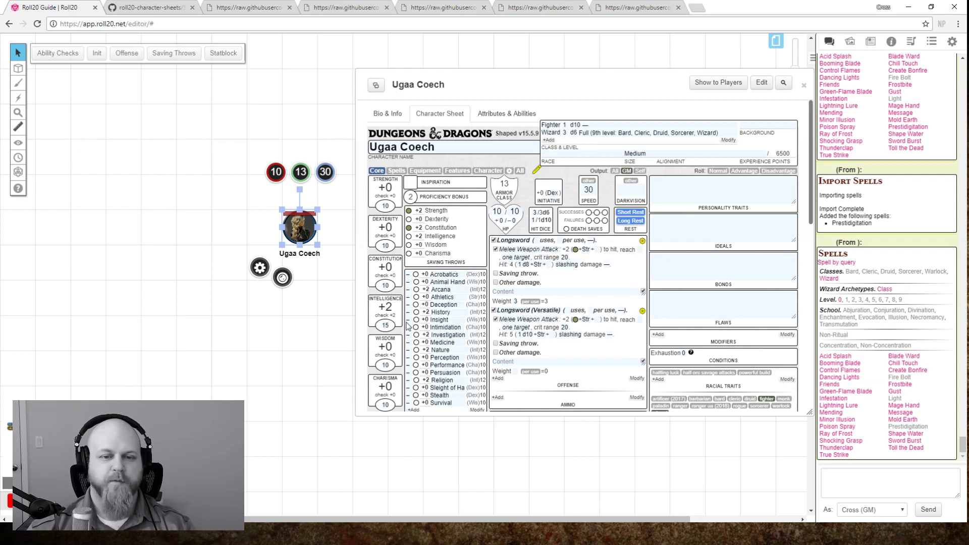
scroll(562, 302, "down", 10)
scroll(600, 207, "up", 10)
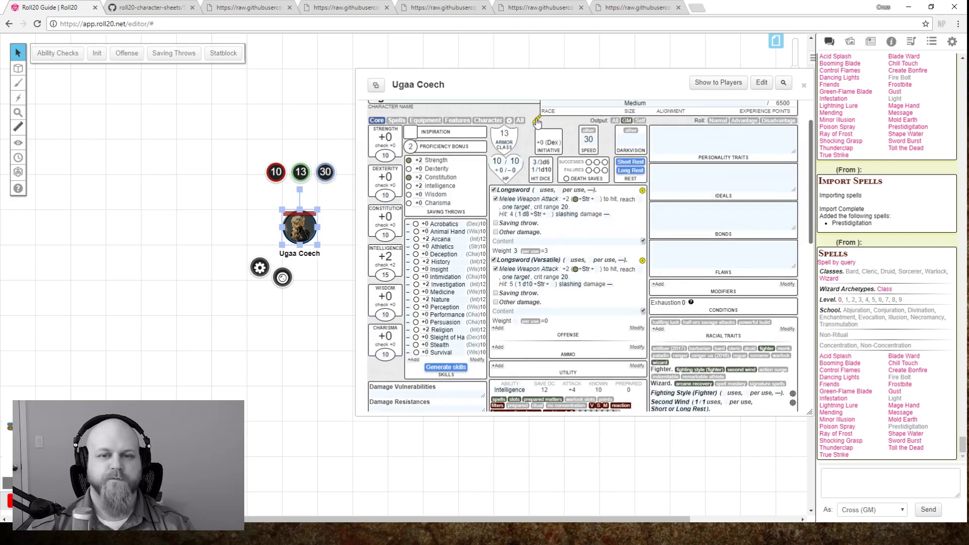
- Mark the 1st-level spells Absorb Elements and Magic Missile as prepared, and clear the prepared mark on Mage Armor
scroll(575, 354, "down", 10)
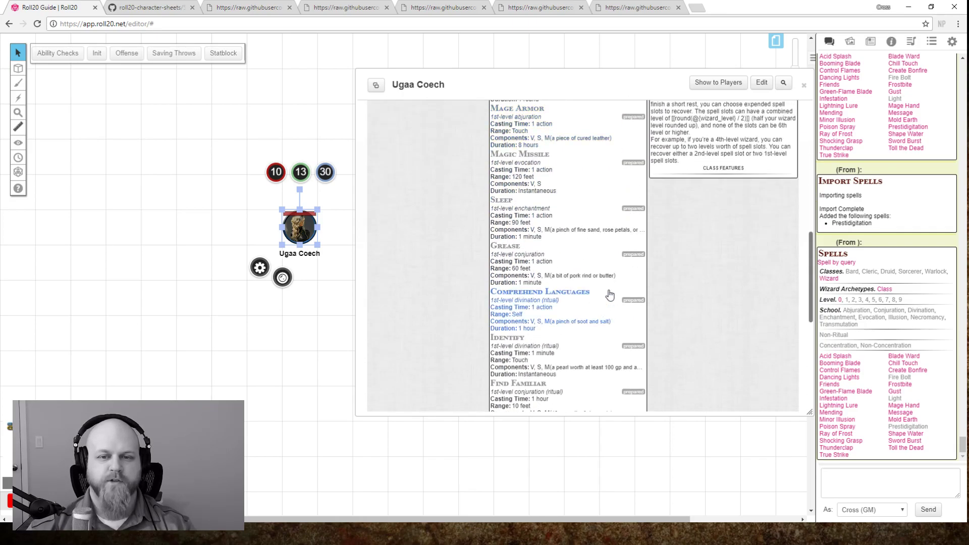
scroll(609, 294, "up", 3)
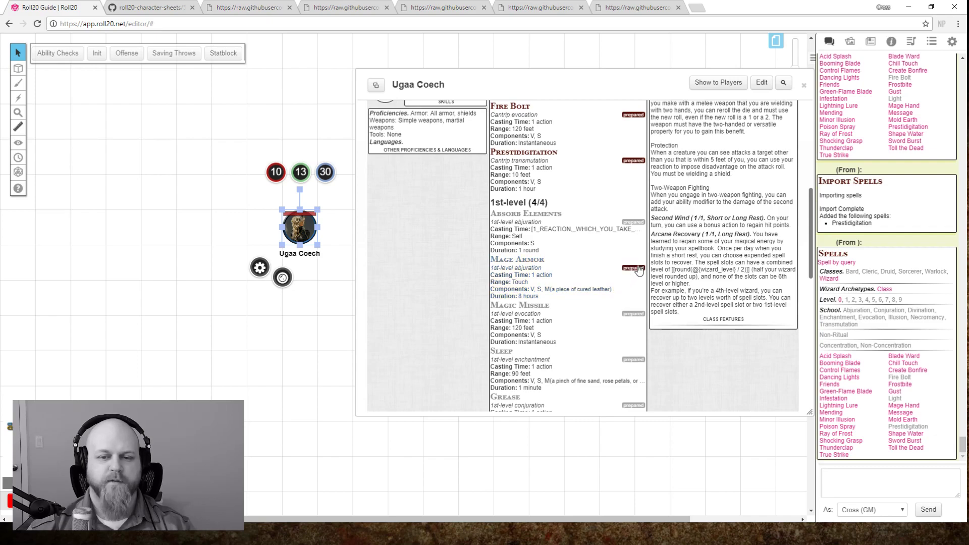
left_click(636, 268)
left_click(637, 222)
left_click(637, 314)
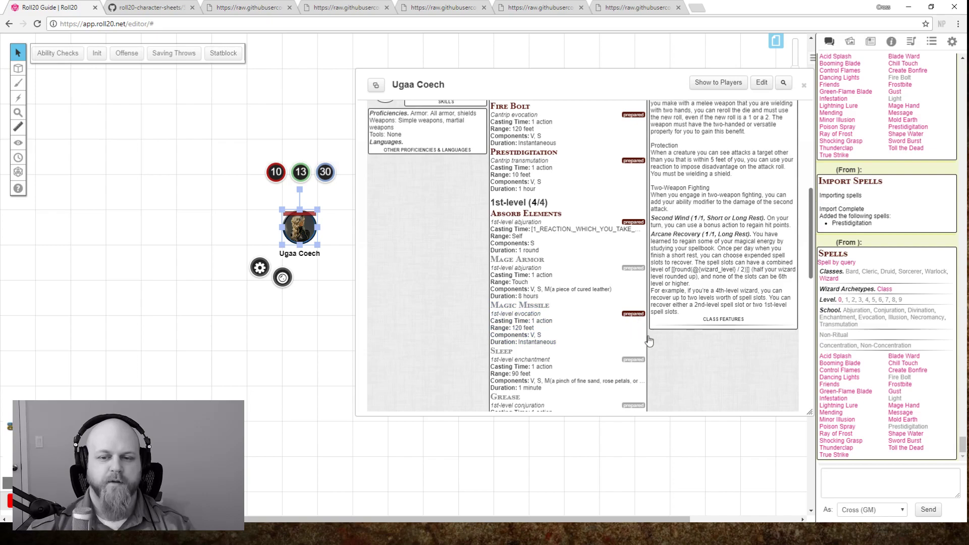
- Mark the 1st-level spell Sleep and the 2nd-level spells Flaming Sphere and Mirror Image as prepared
scroll(679, 370, "down", 3)
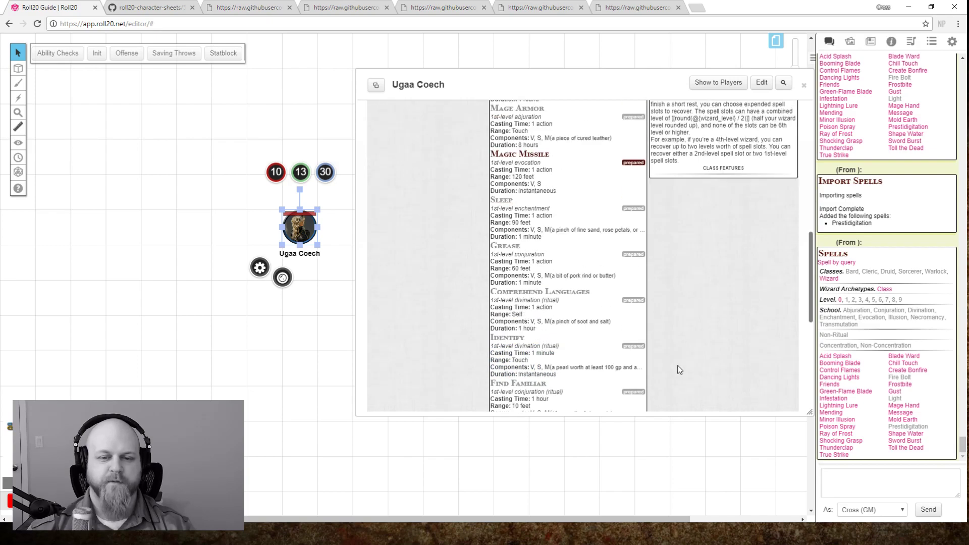
left_click(633, 208)
scroll(709, 343, "down", 5)
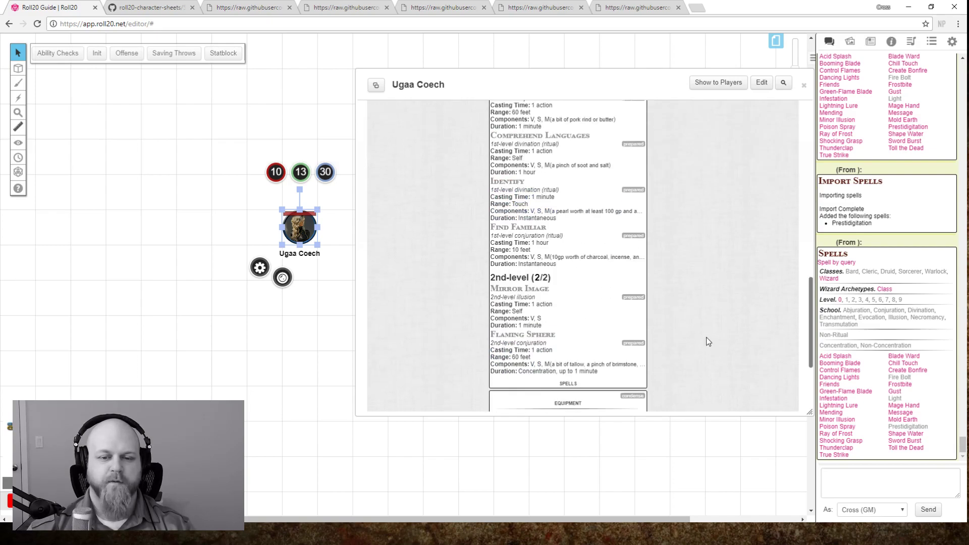
left_click(639, 248)
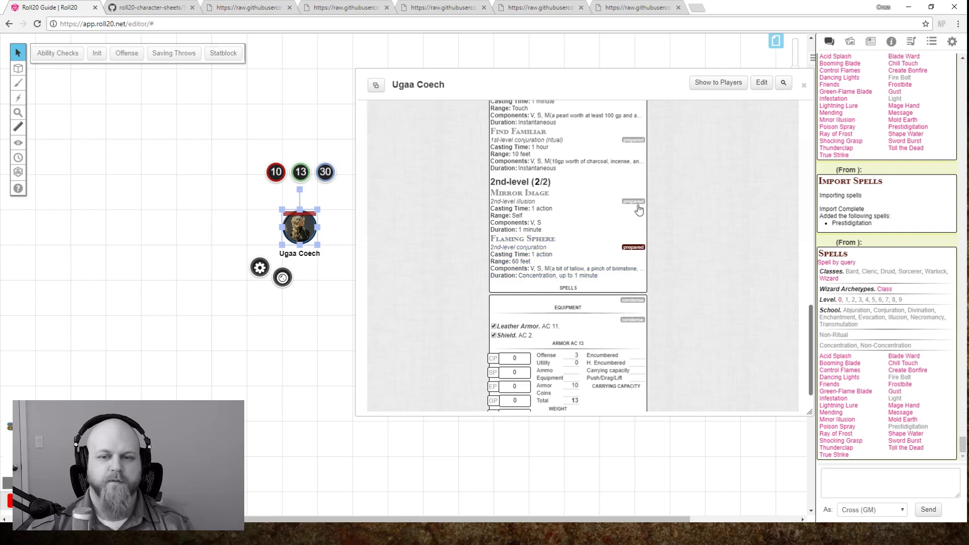
left_click(633, 202)
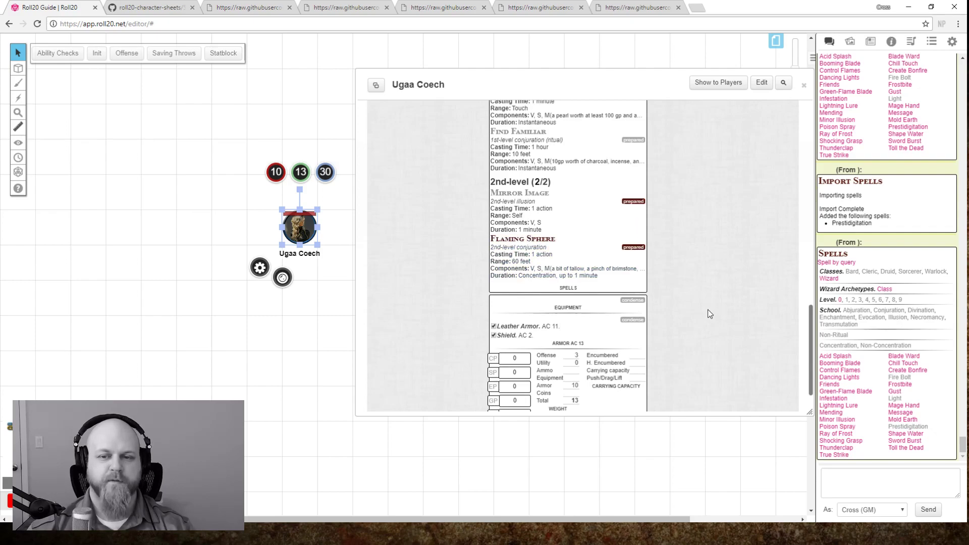
- Review the sheet's spellcasting values and prepared spells, and close the character sheet
scroll(708, 309, "up", 6)
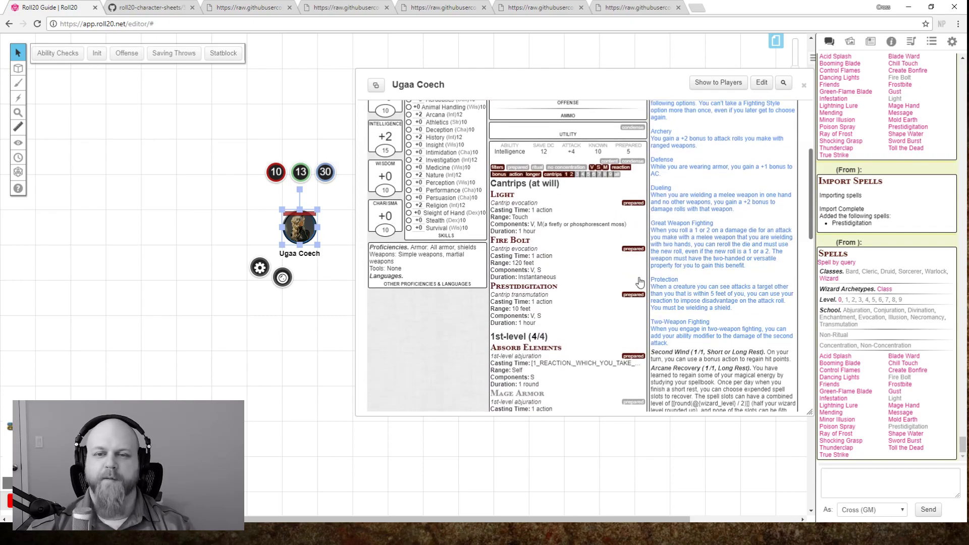
scroll(646, 288, "up", 1)
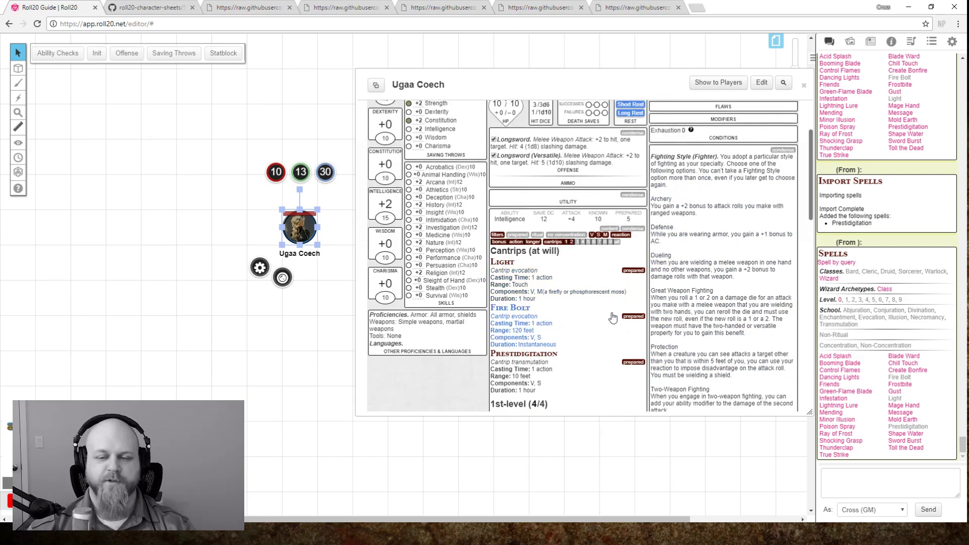
scroll(555, 328, "up", 2)
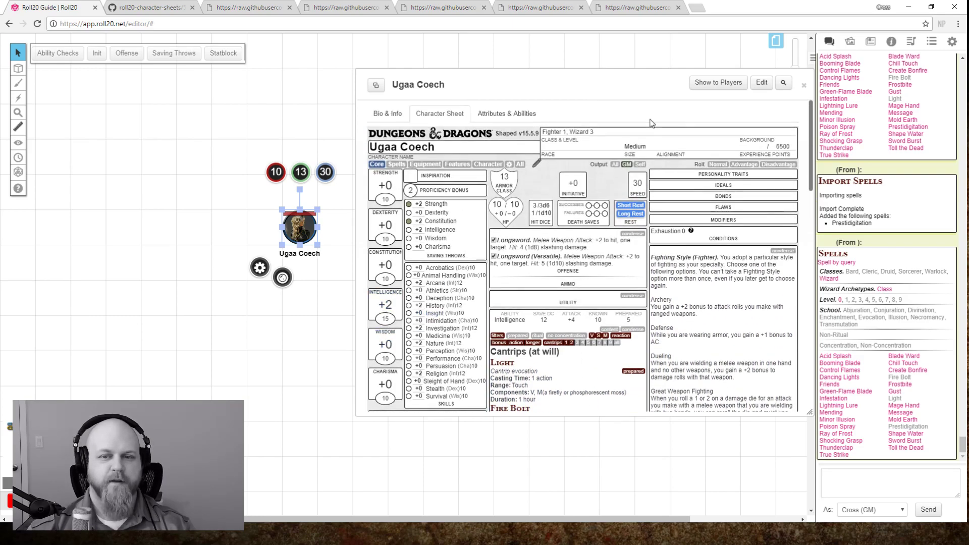
scroll(626, 272, "down", 3)
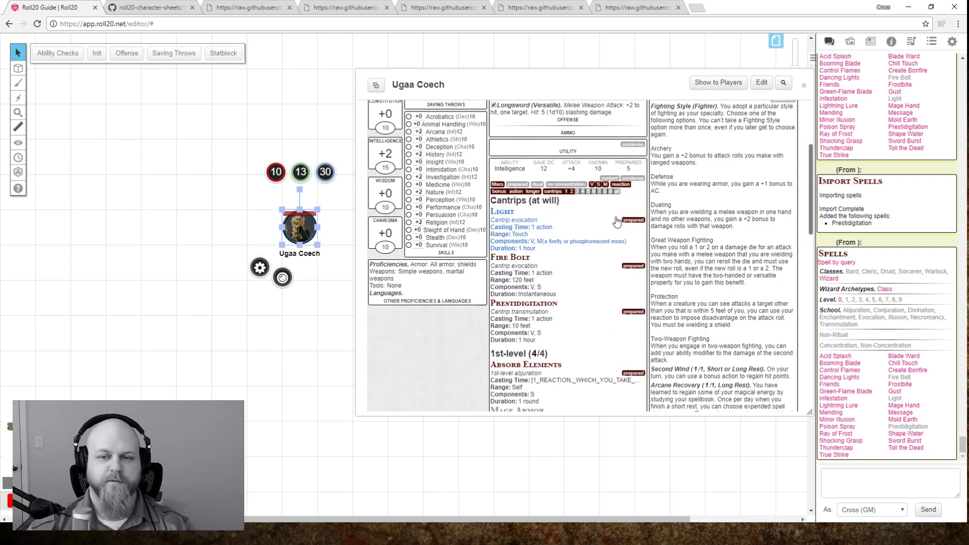
scroll(627, 273, "down", 3)
scroll(450, 326, "up", 3)
left_click(804, 86)
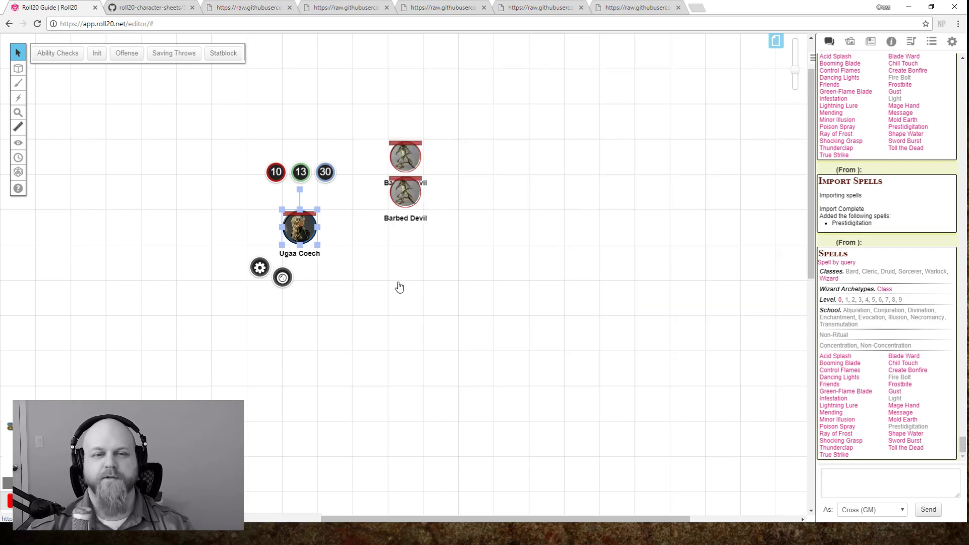
- Apply the character and token defaults to the wizard character's token and reselect it to refresh its token actions
left_click(296, 221)
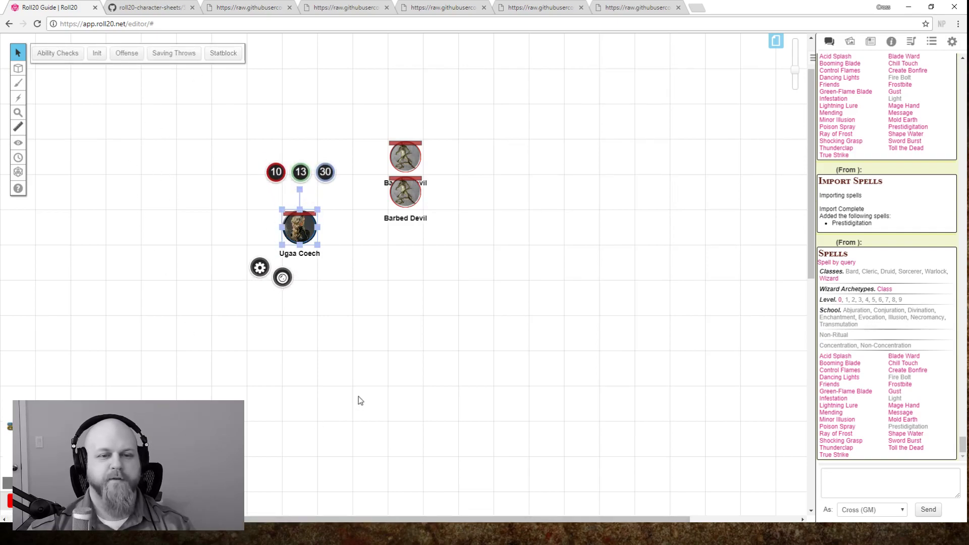
left_click(328, 295)
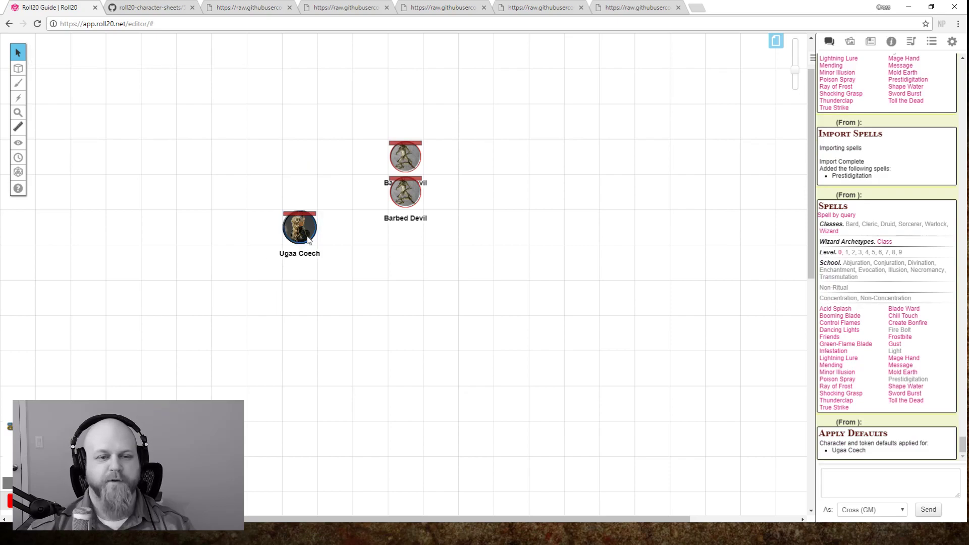
left_click(303, 241)
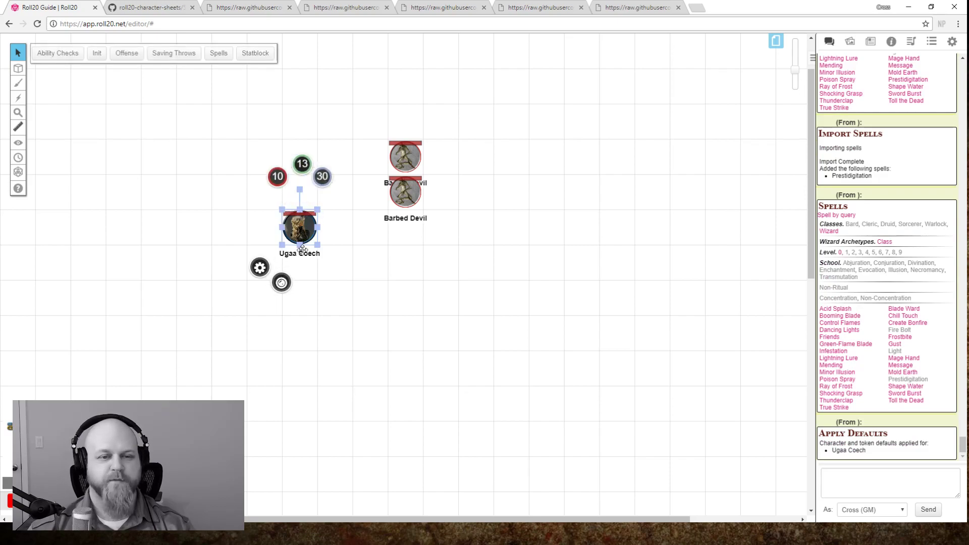
- Output the character's spell list to chat with the Spells token action, and cast Absorb Elements and Fire Bolt from it
left_click(218, 54)
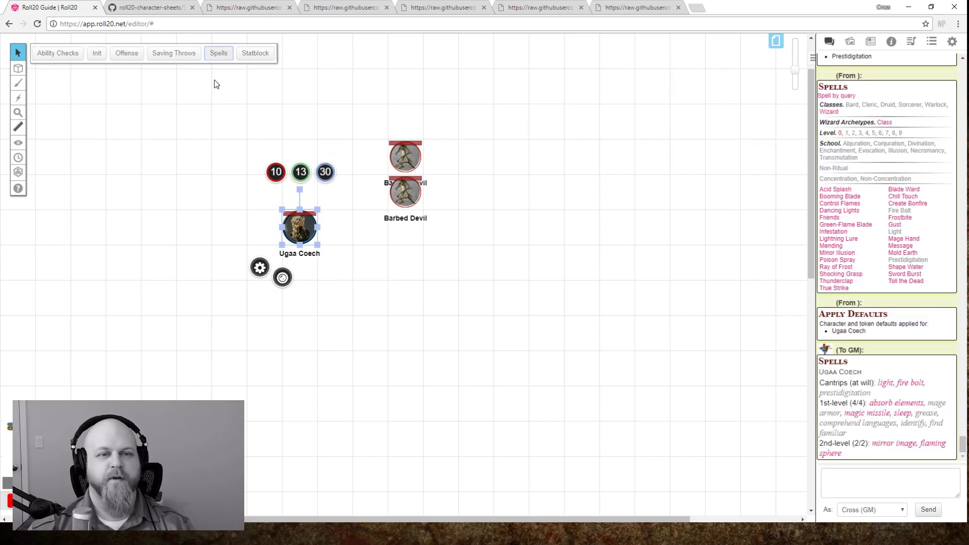
left_click(895, 406)
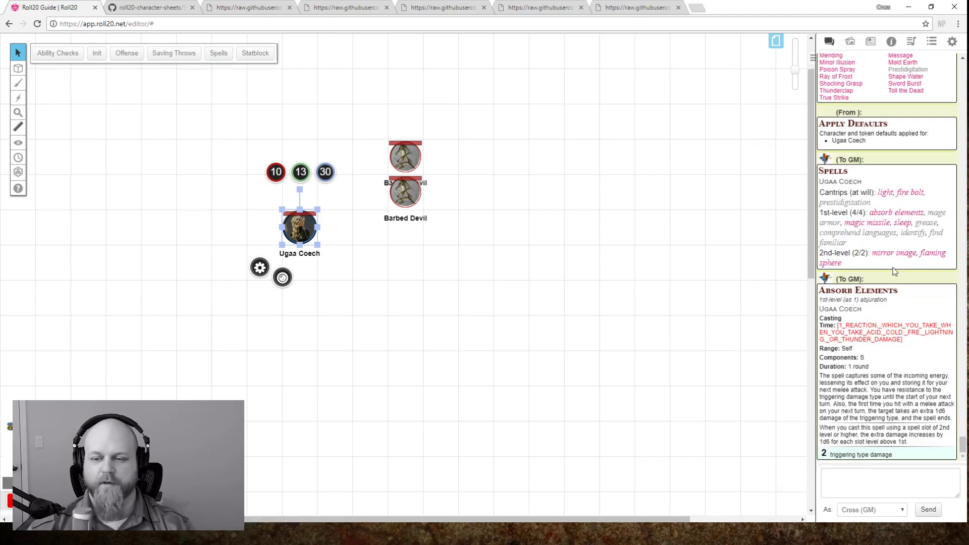
left_click(908, 193)
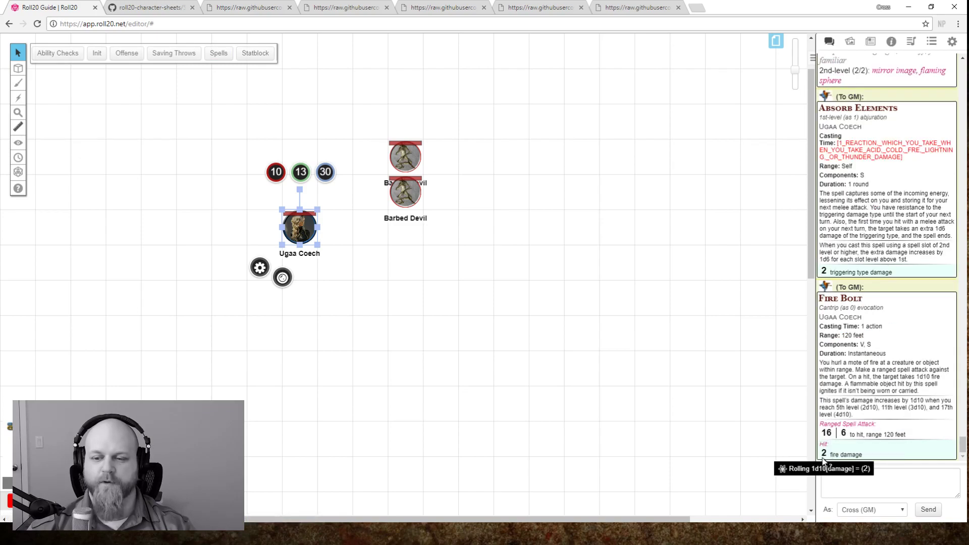
- Set the character's Fighter level to 2 in the sheet's edit mode, leave edit mode, and close the sheet
left_click(303, 230)
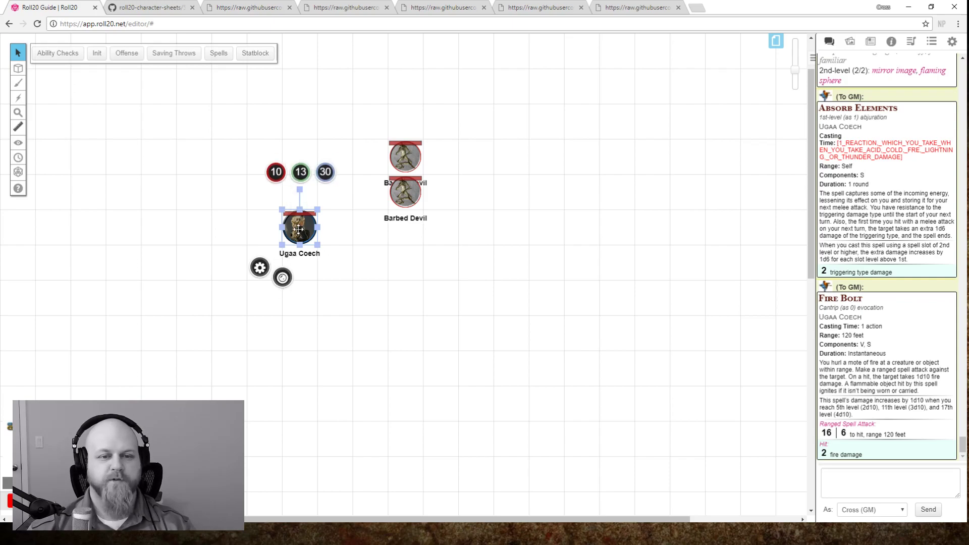
double_click(299, 229)
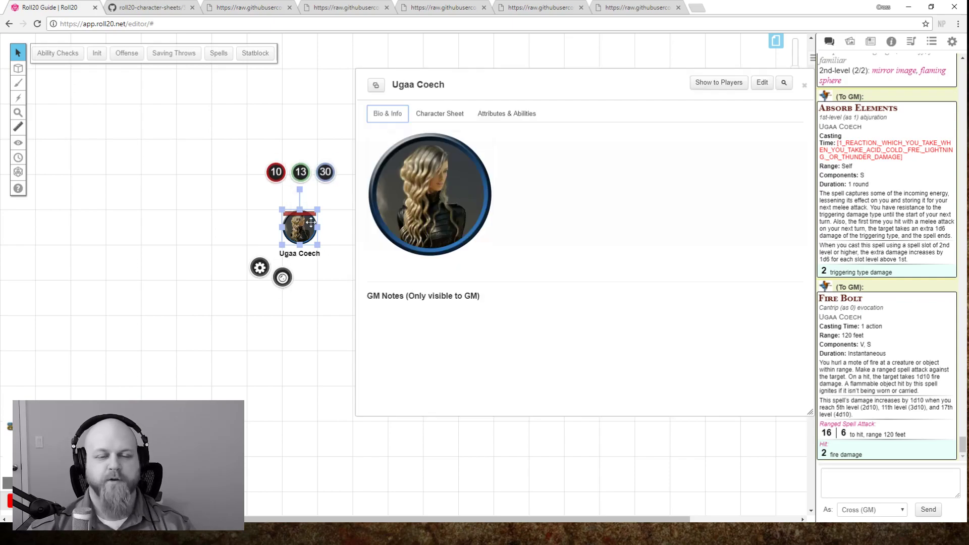
left_click(438, 113)
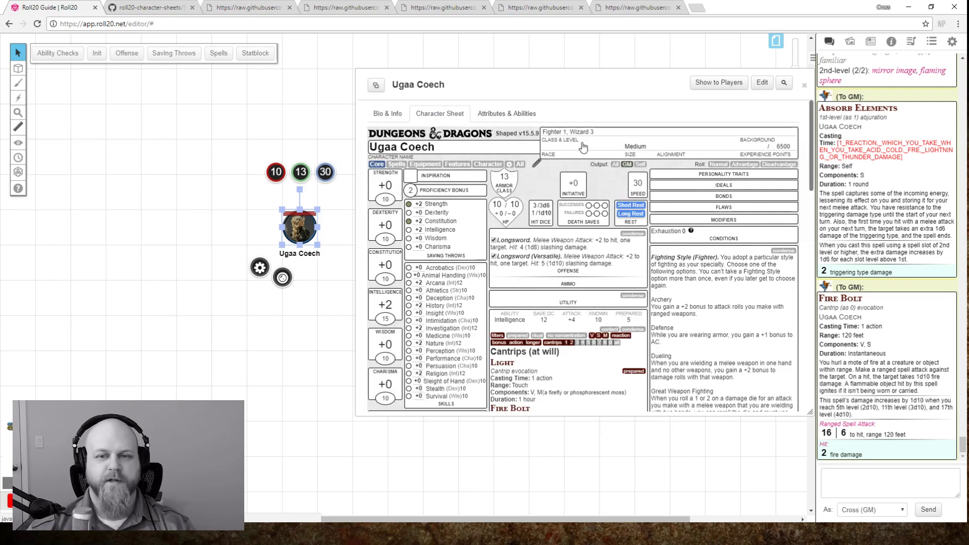
left_click(537, 162)
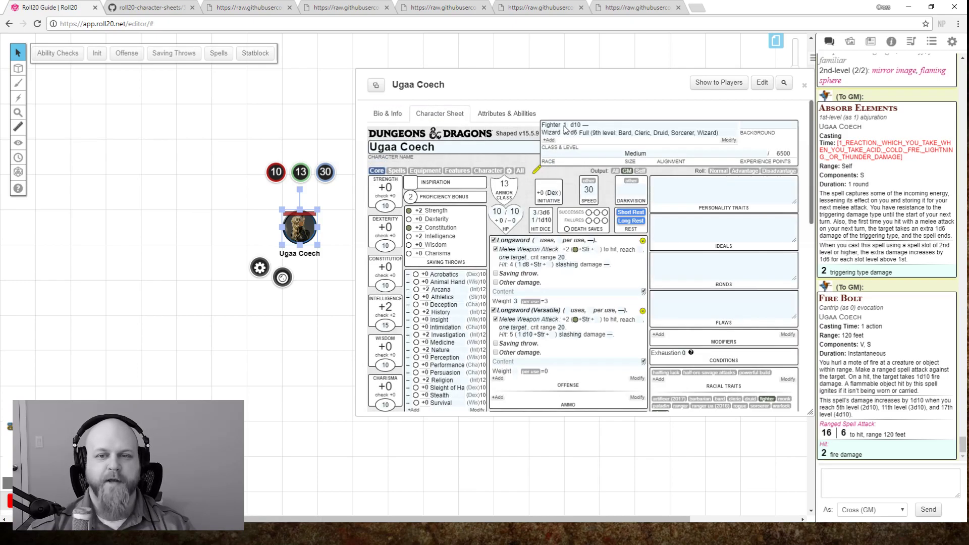
left_click(566, 127)
left_click(567, 135)
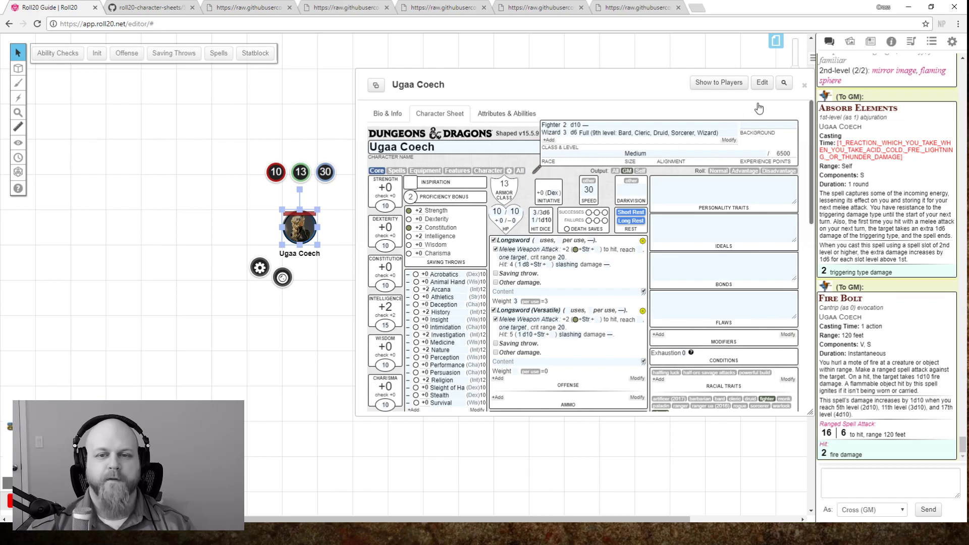
left_click(804, 86)
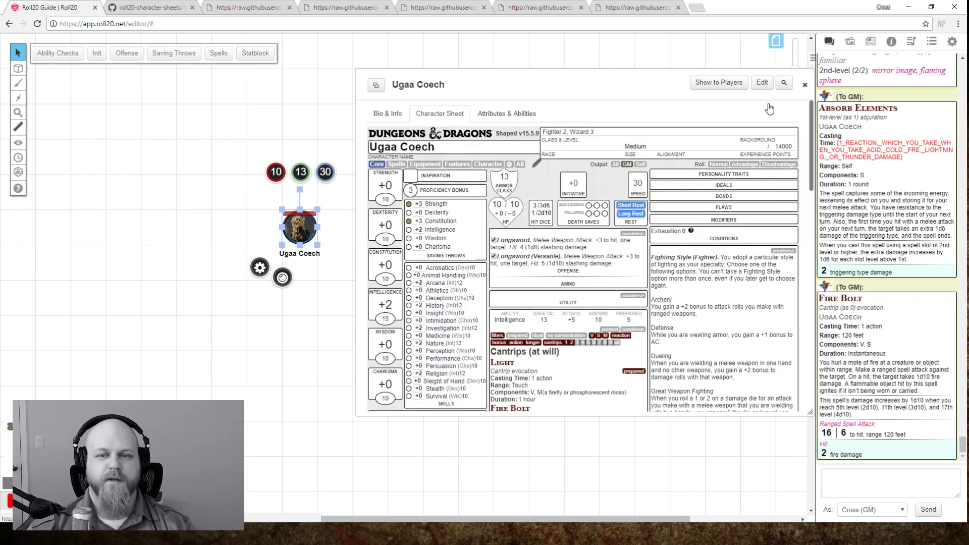
- Cast Fire Bolt again from a fresh chat spell list, inspect its damage roll formula, and deselect the token
left_click(220, 55)
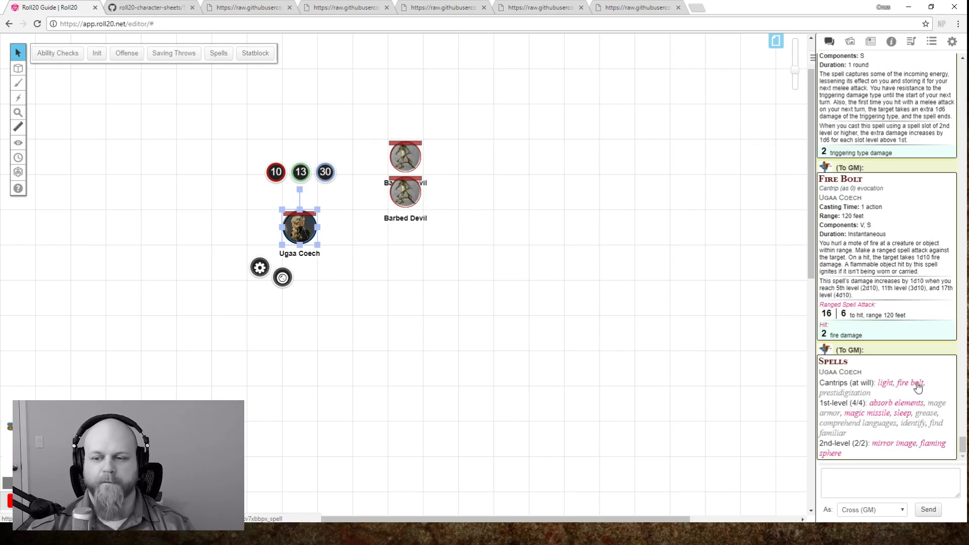
left_click(916, 386)
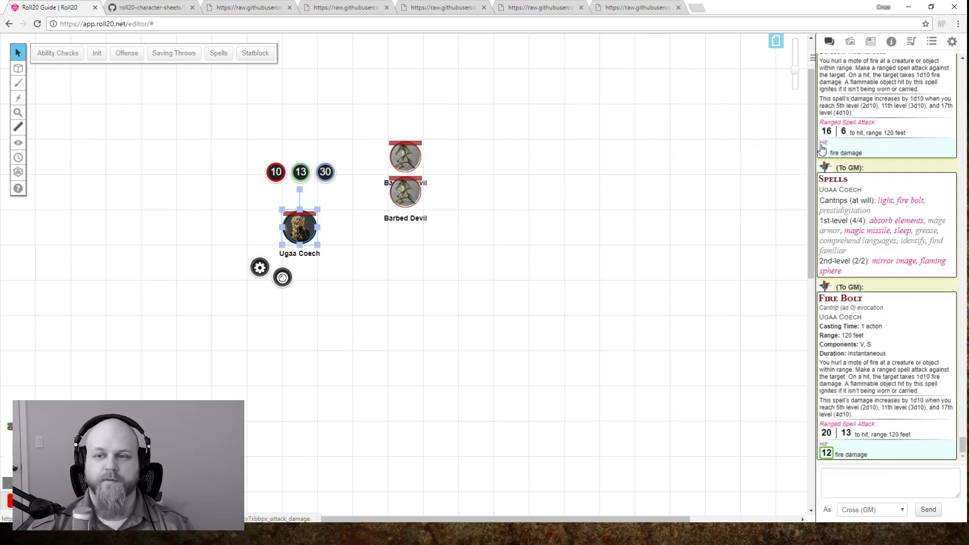
mouse_move(823, 151)
mouse_move(826, 459)
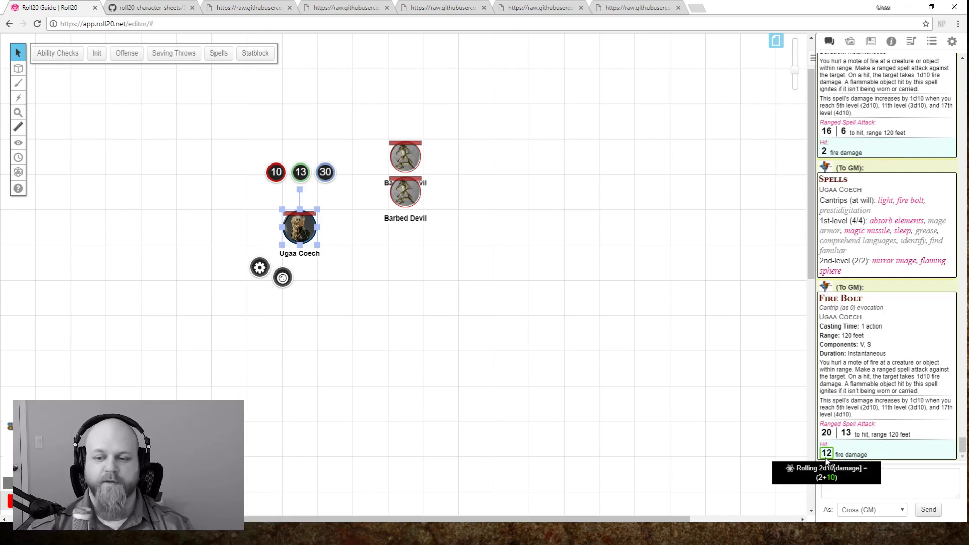
left_click(671, 429)
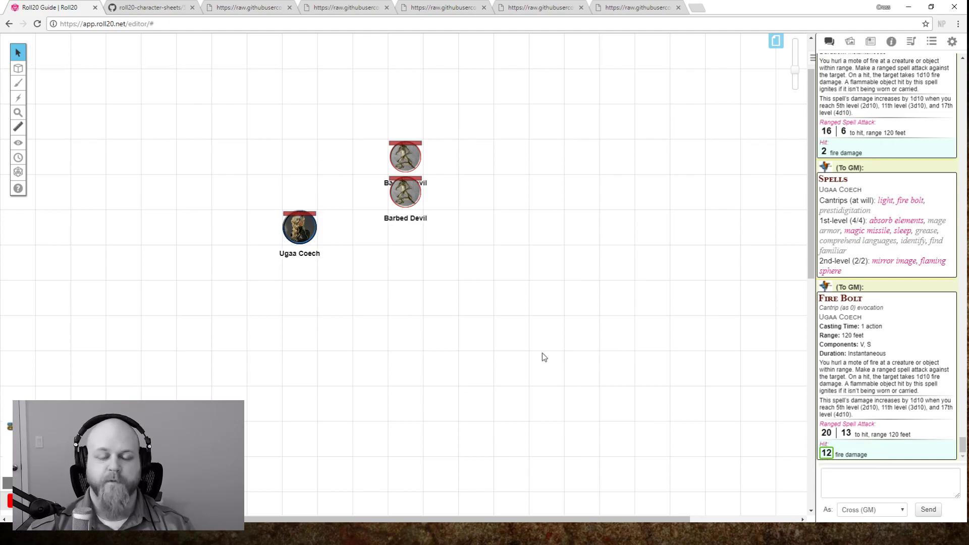
scroll(541, 346, "up", 1)
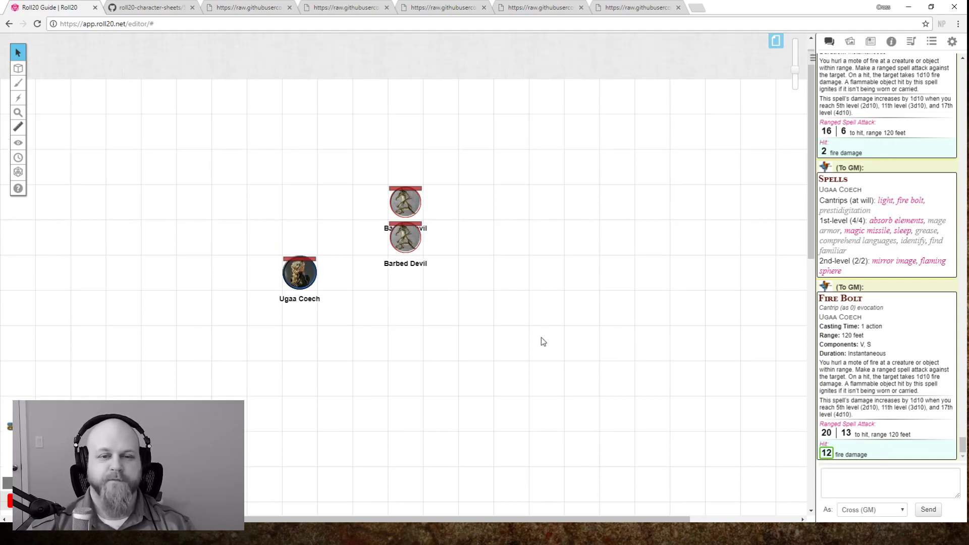
left_click(289, 273)
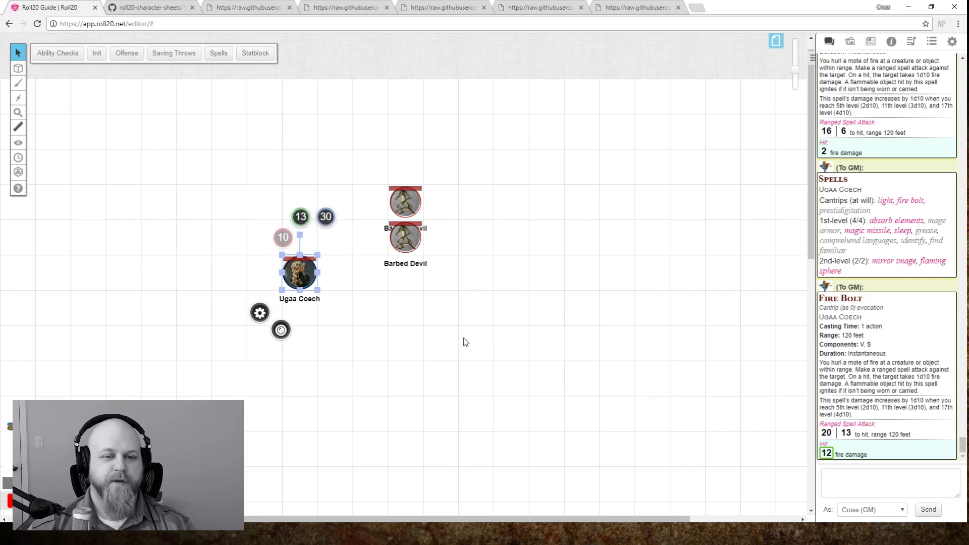
left_click(486, 342)
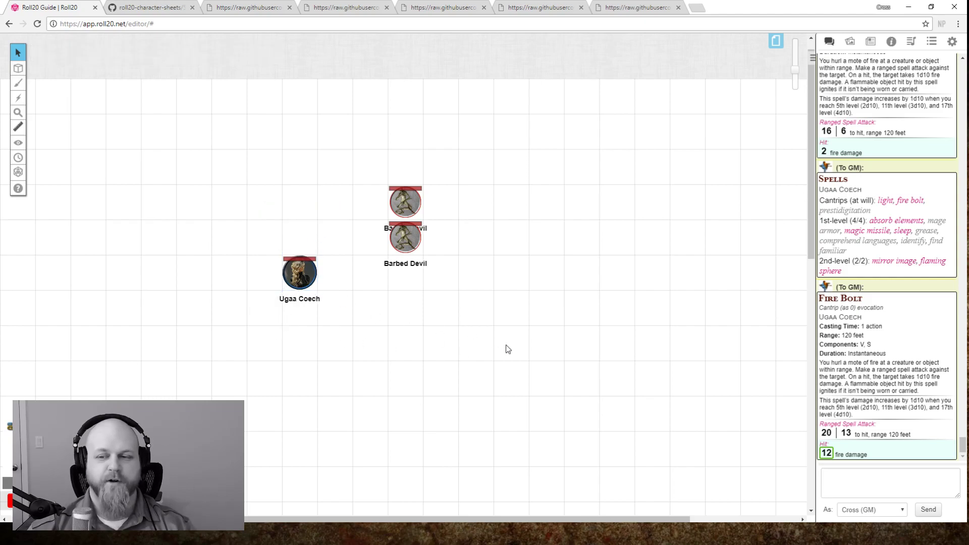
left_click(405, 202)
left_click(526, 305)
left_click(404, 203)
left_click(578, 278)
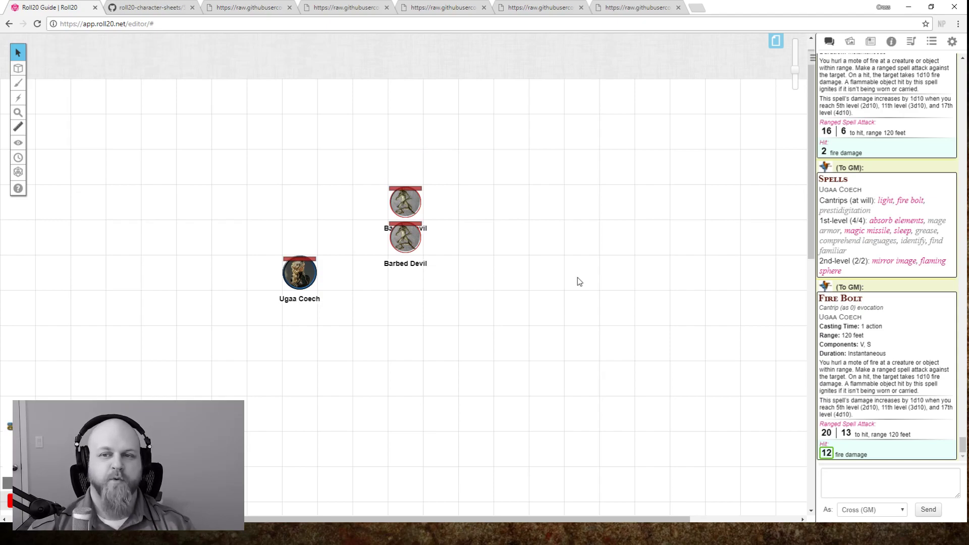